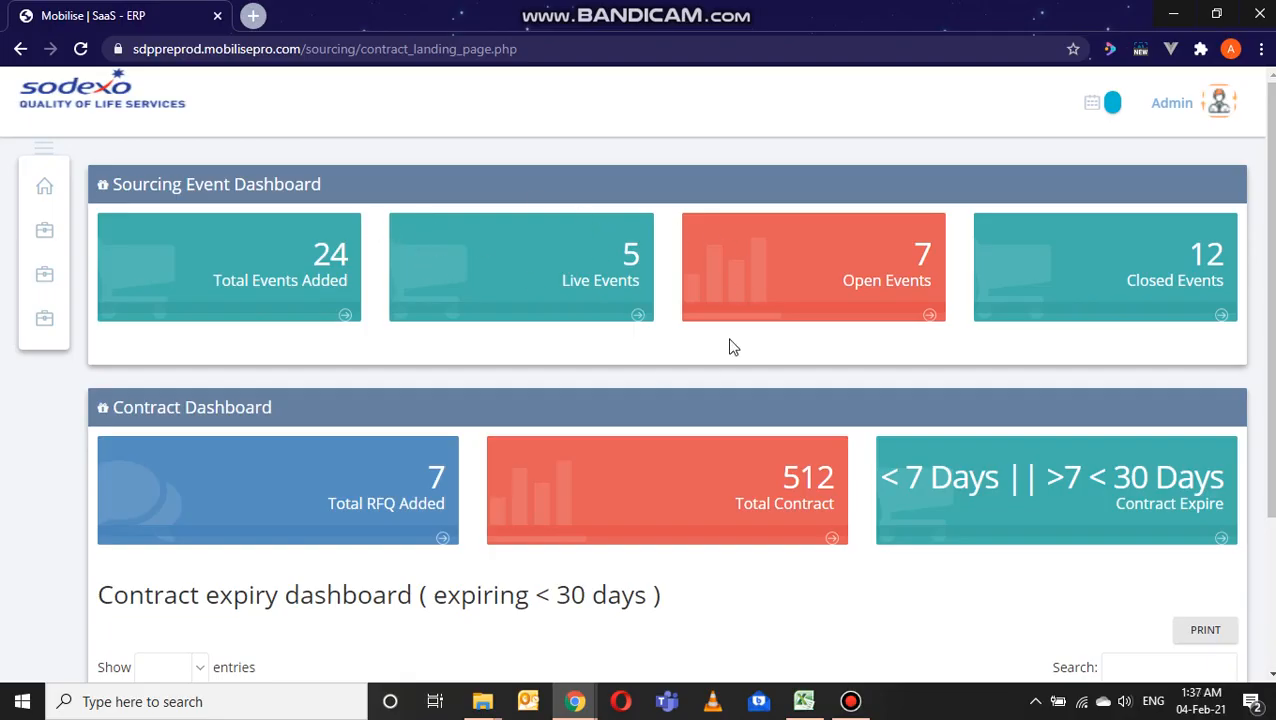
Step: Open the RFx Master page among the bidding tasks and start creating a new event
mouse_move(50, 238)
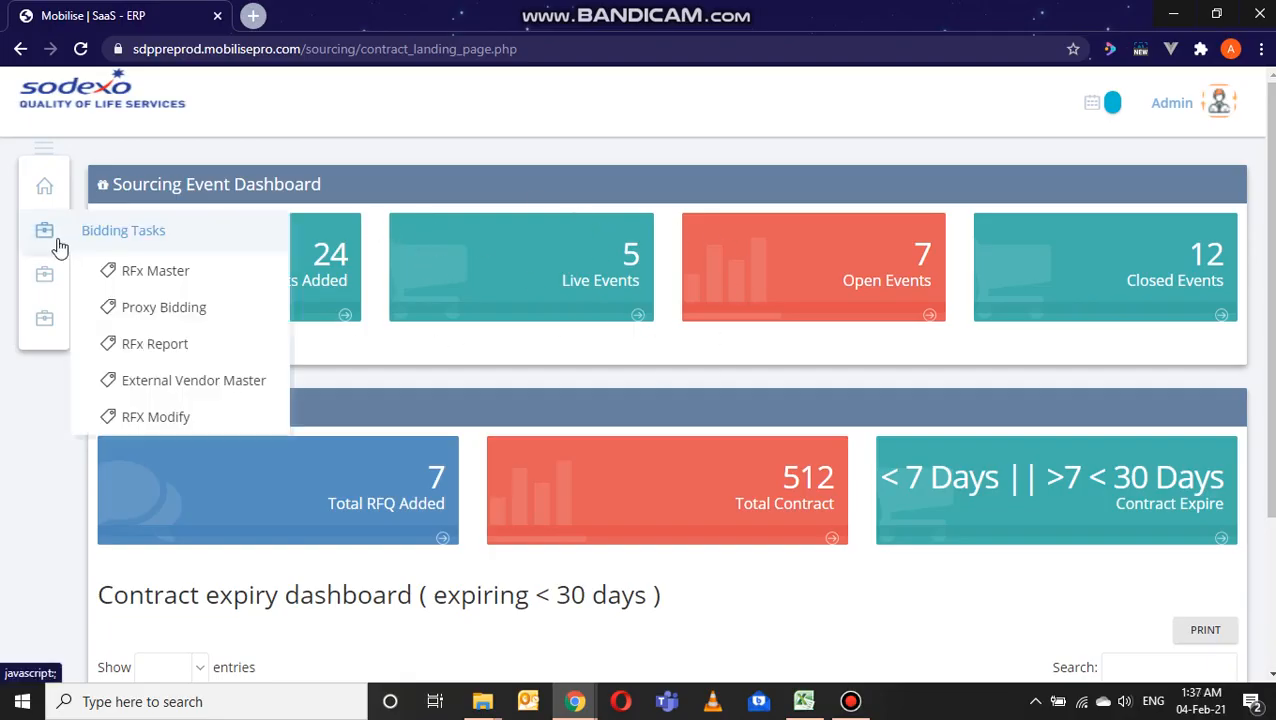
left_click(155, 275)
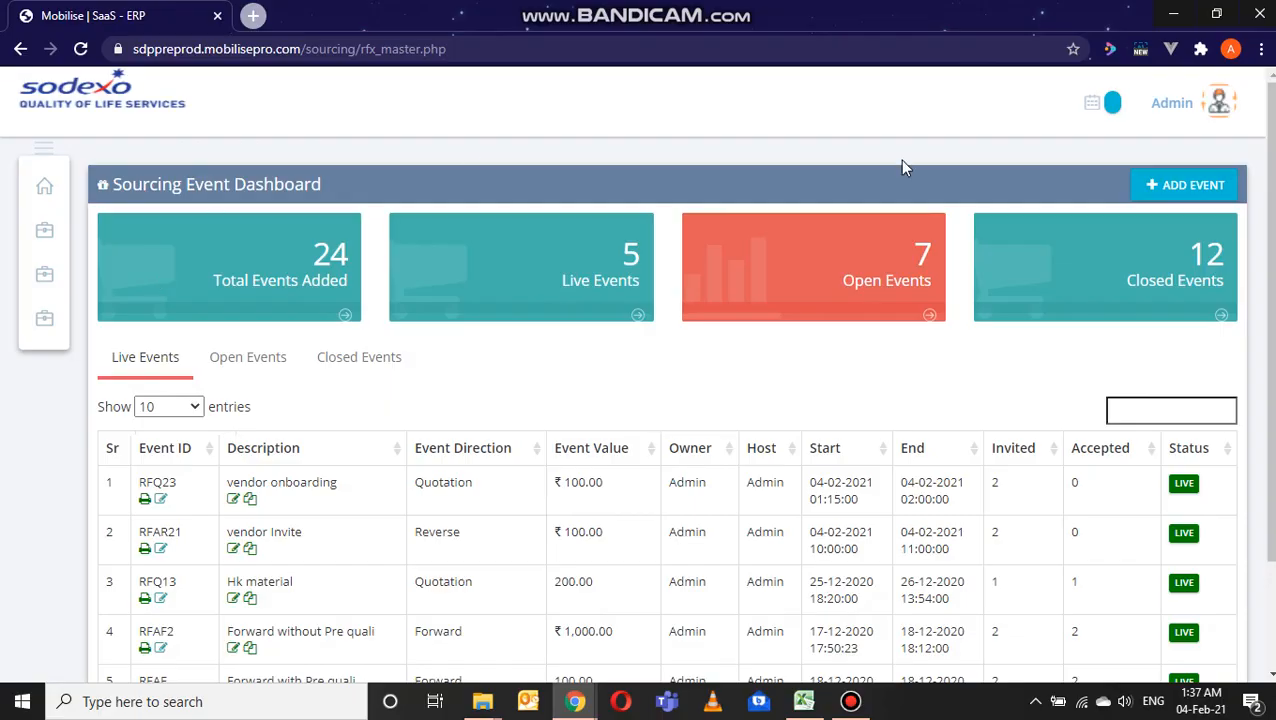
left_click(1155, 186)
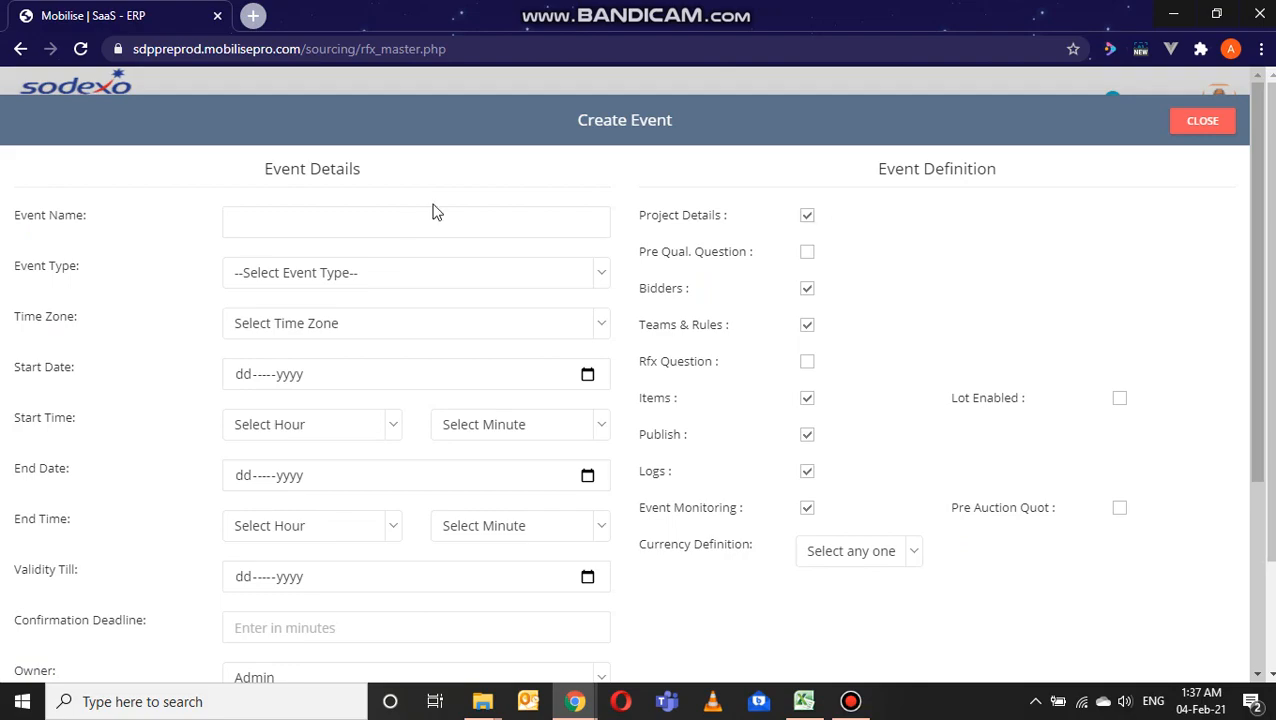
Step: Name the new event "item procurement"
left_click(402, 228)
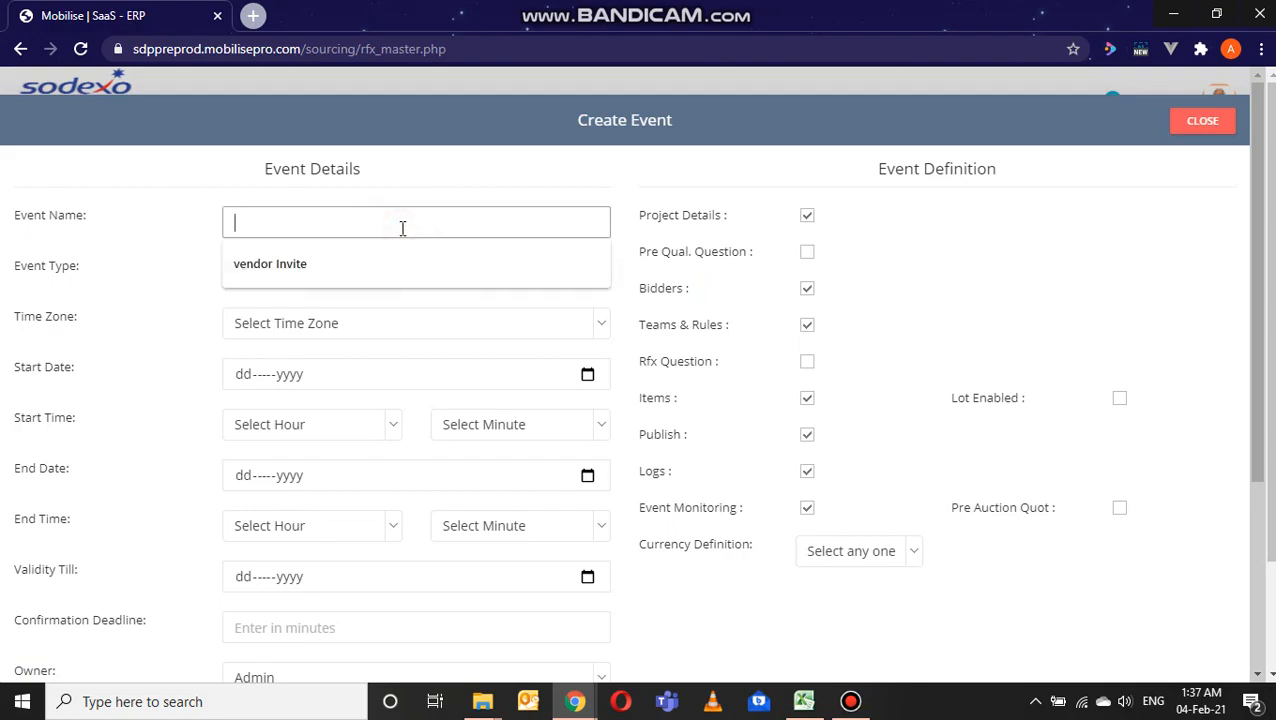
type("onboarding")
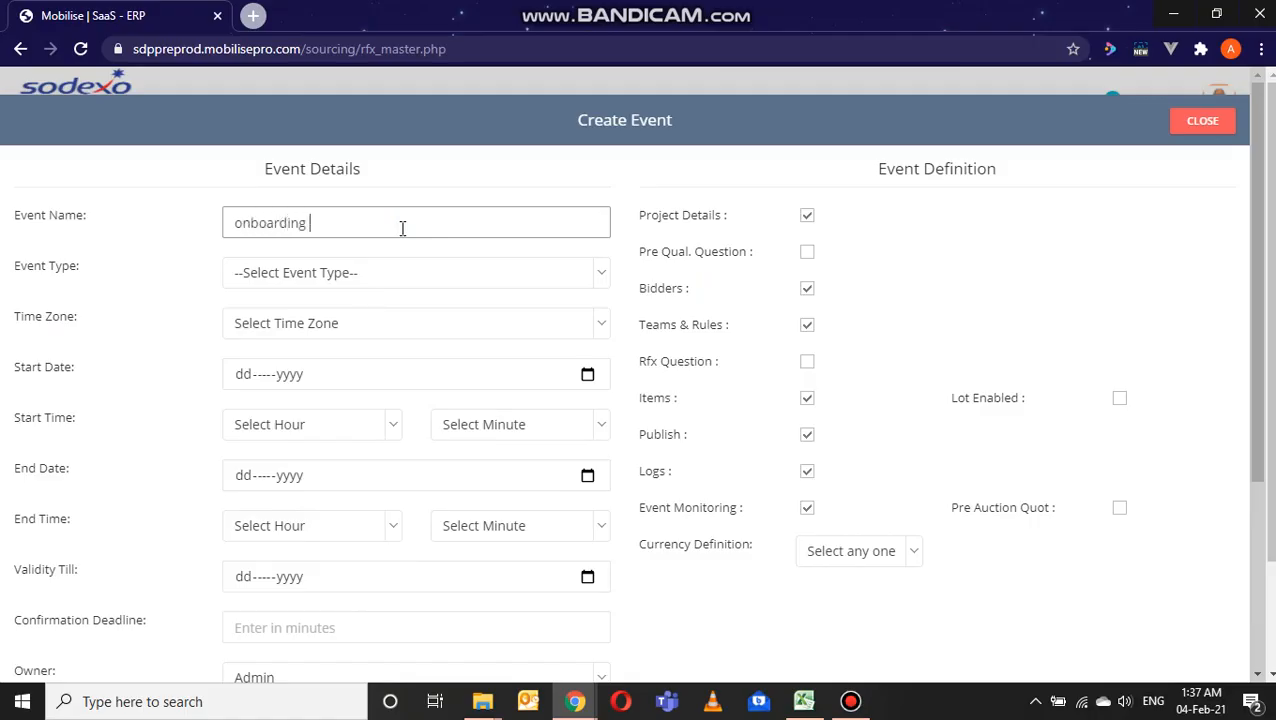
type(" vendor")
triple_click(443, 226)
key("BackSpace")
type("item procurement")
Step: Set the event type to RFX and the time zone to UTC +10:00
left_click(433, 273)
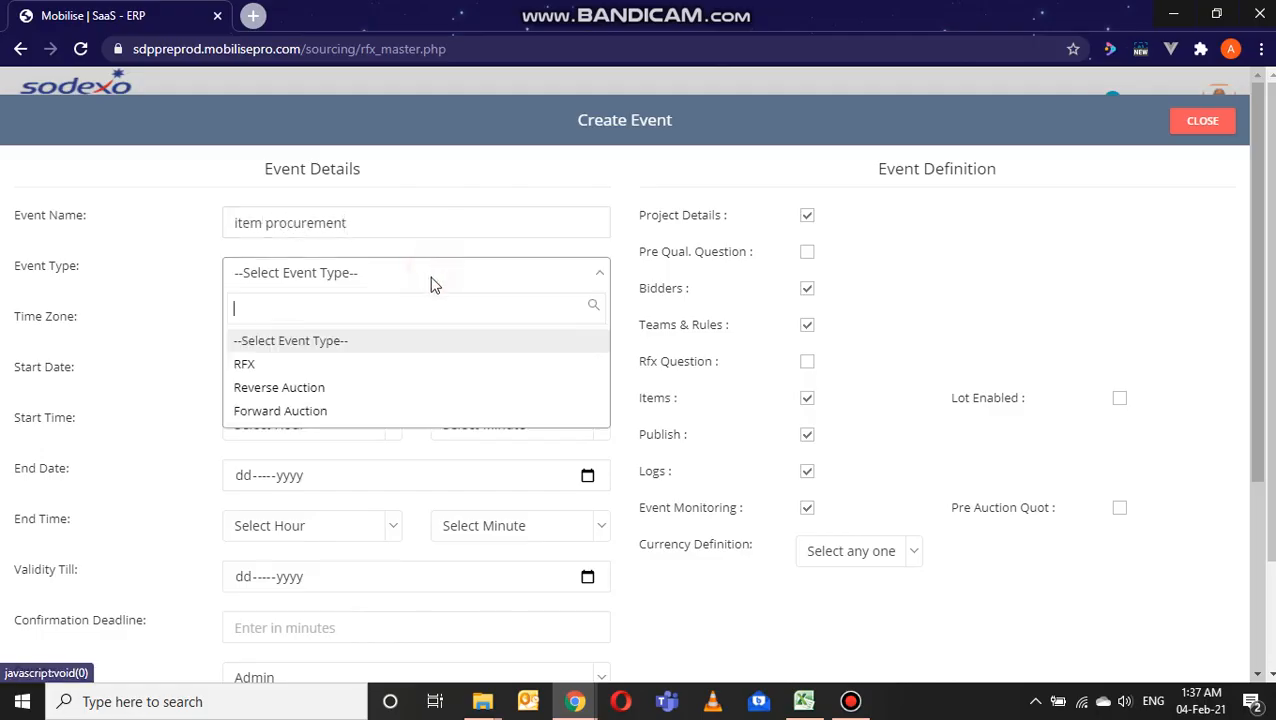
left_click(395, 352)
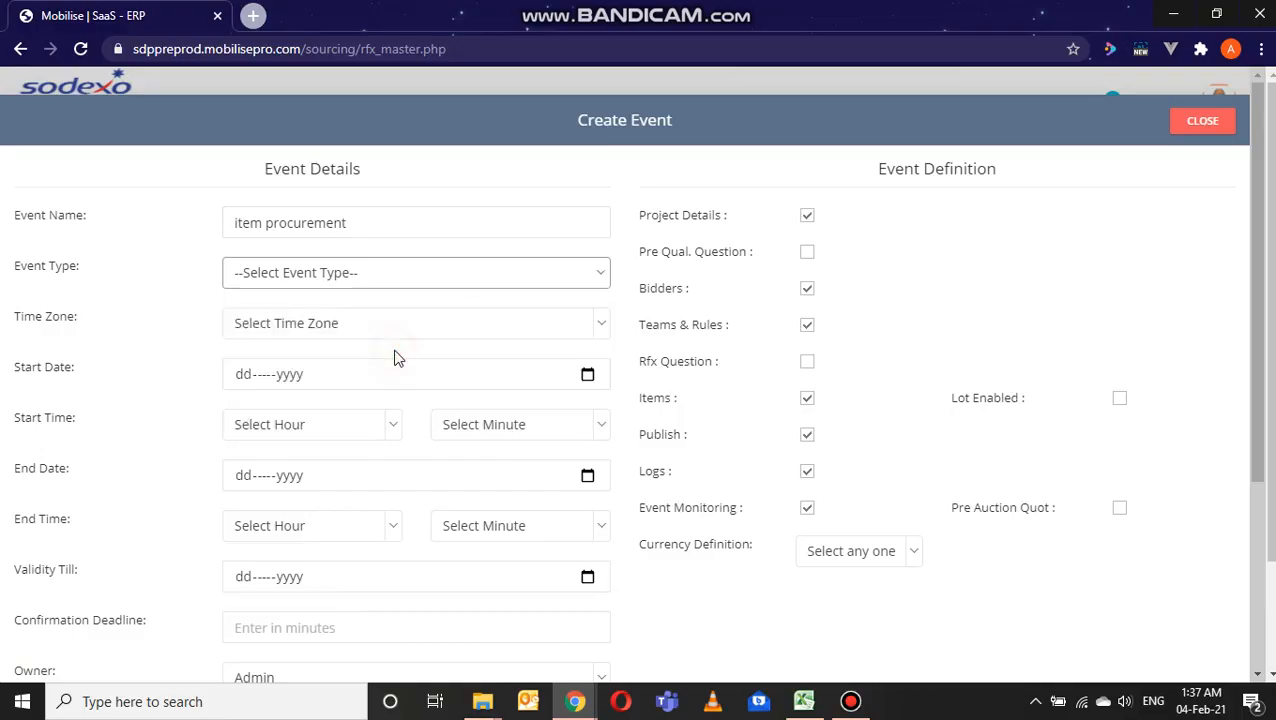
left_click(581, 280)
left_click(503, 365)
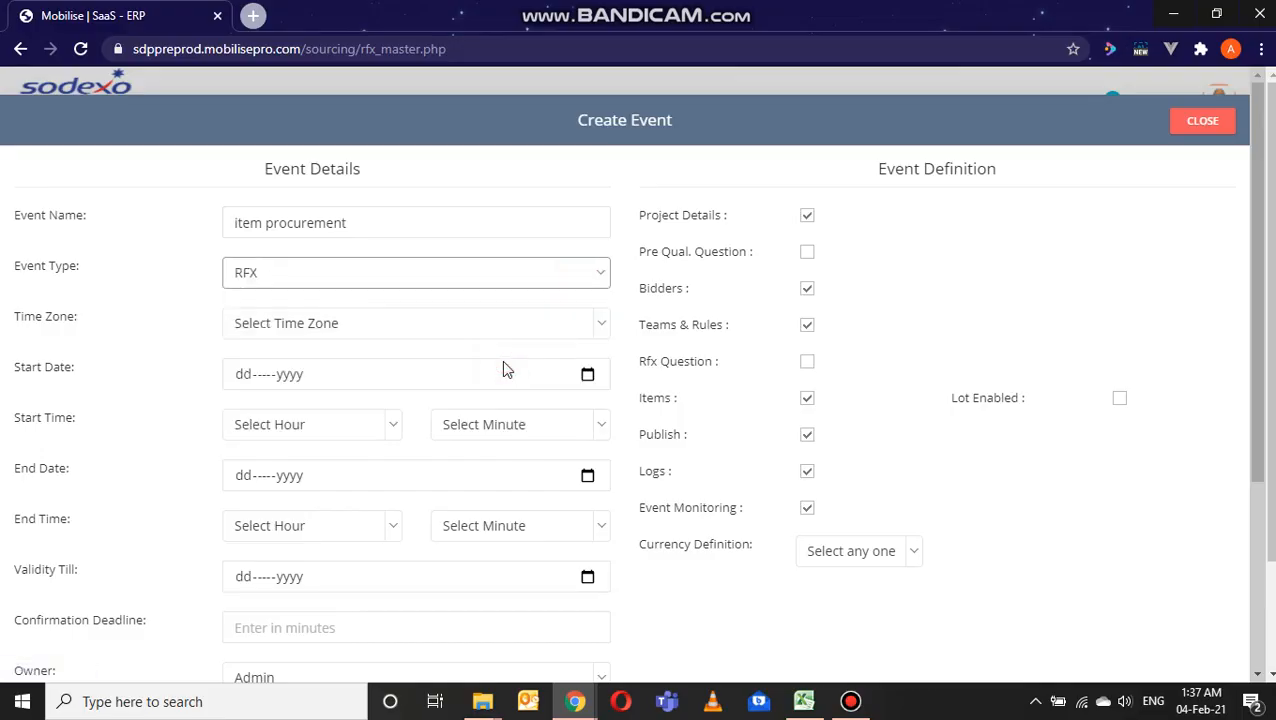
scroll(503, 365, "down", 2)
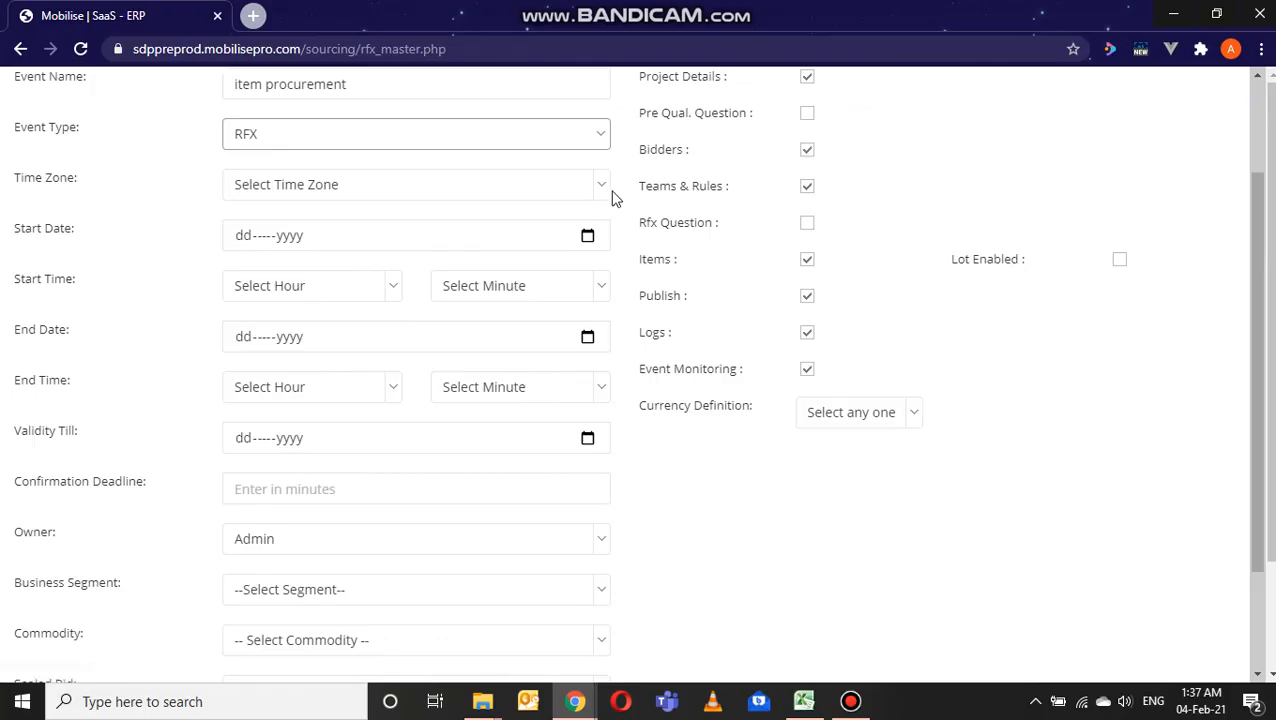
left_click(604, 202)
scroll(447, 330, "down", 3)
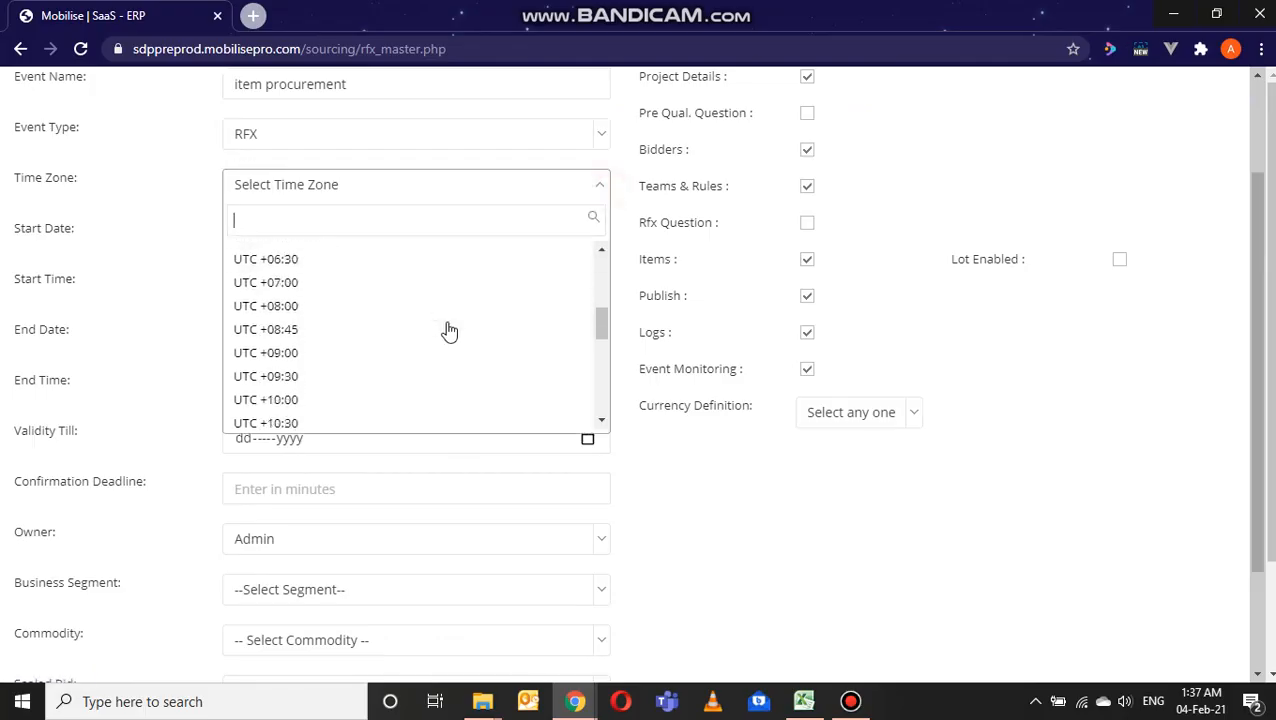
left_click(430, 399)
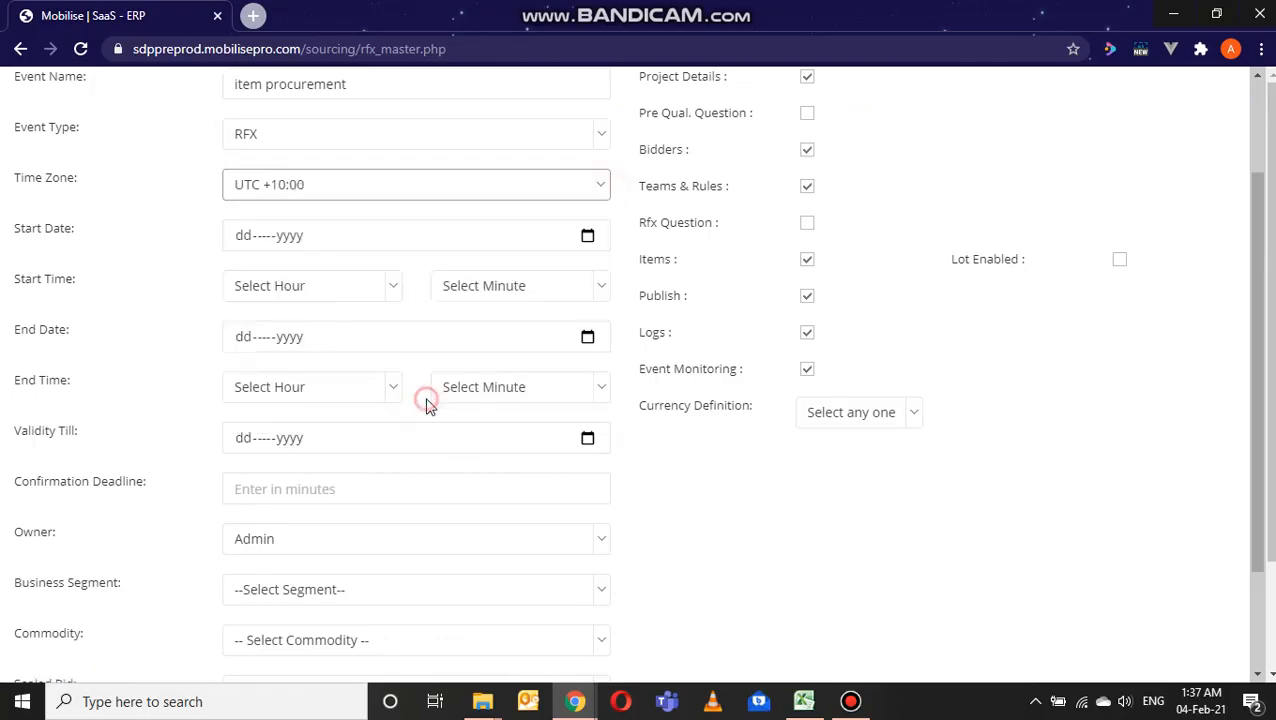
Step: Set the event's start date to 04-Feb-2021 and its start time to hour 1, minute 55
left_click(590, 240)
left_click(350, 334)
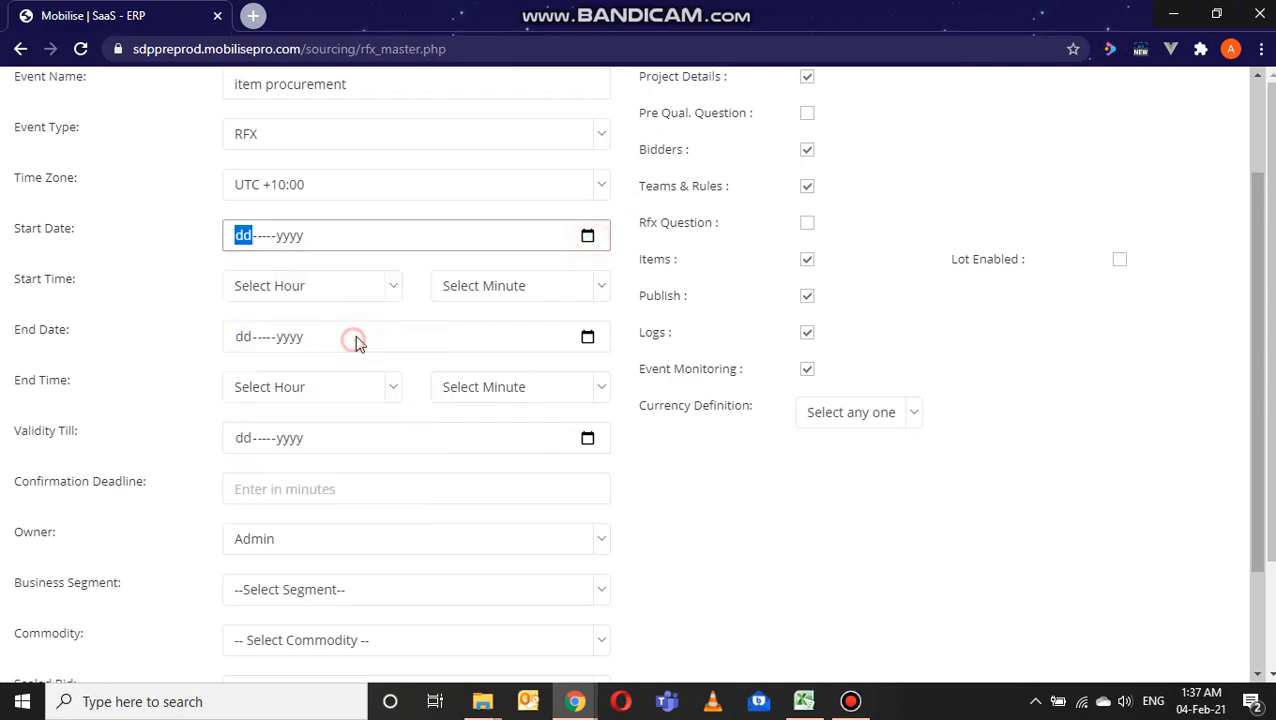
left_click(390, 295)
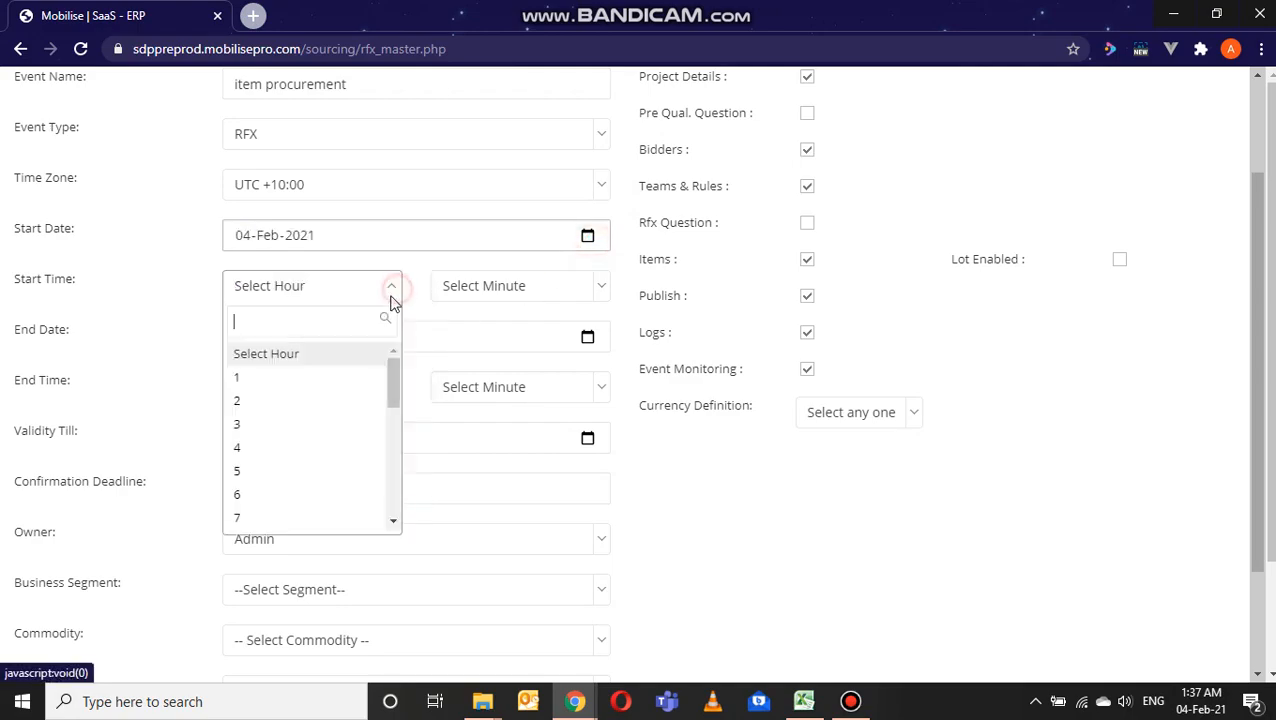
left_click(339, 381)
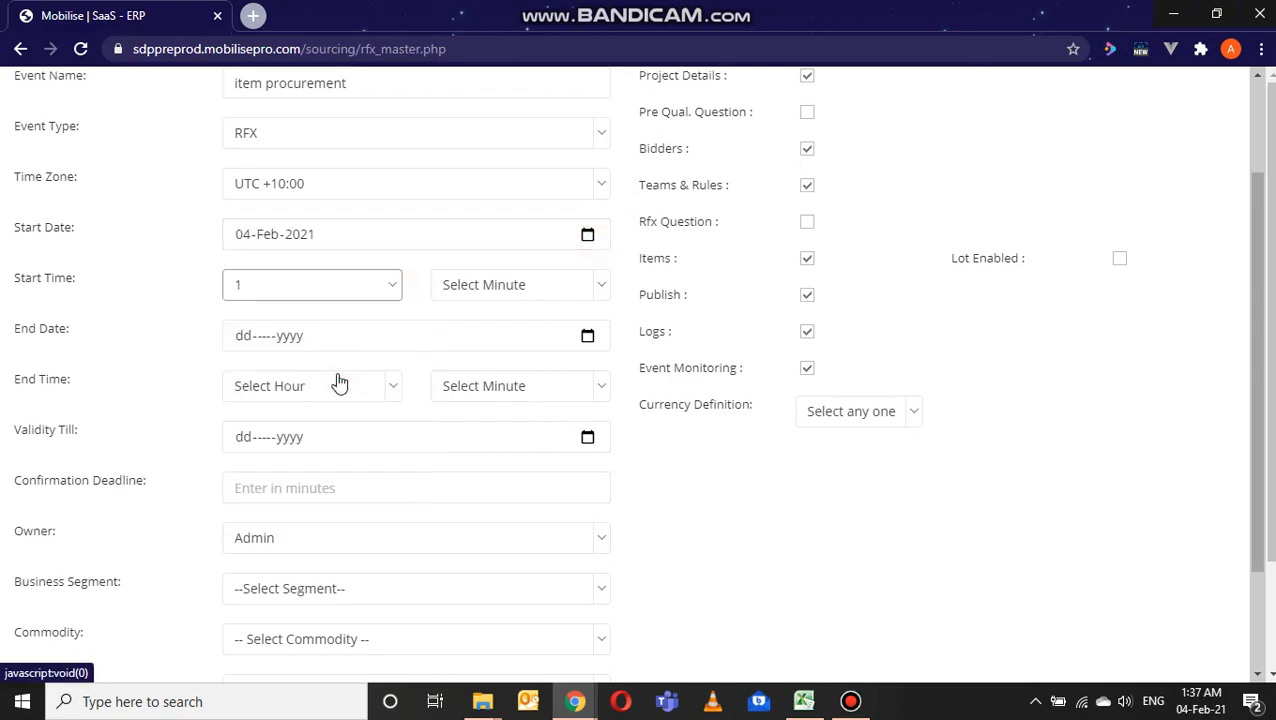
scroll(607, 162, "down", 2)
left_click(598, 142)
scroll(550, 236, "down", 10)
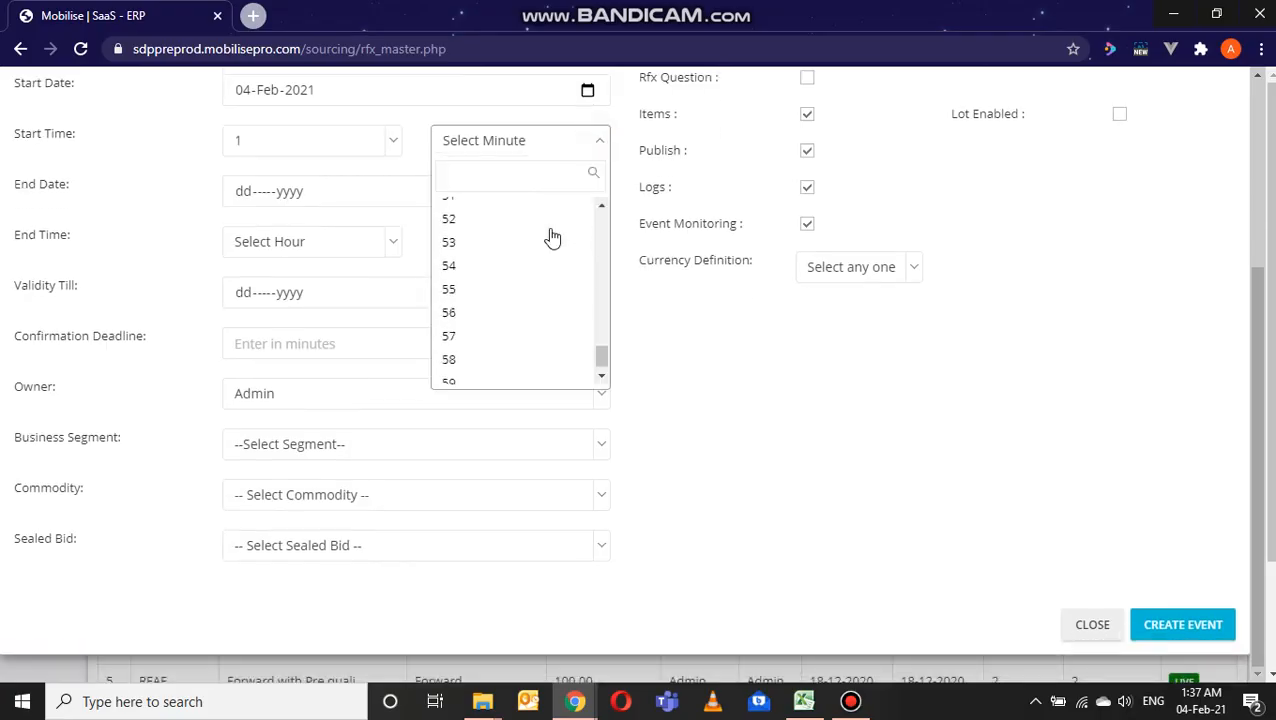
left_click(541, 284)
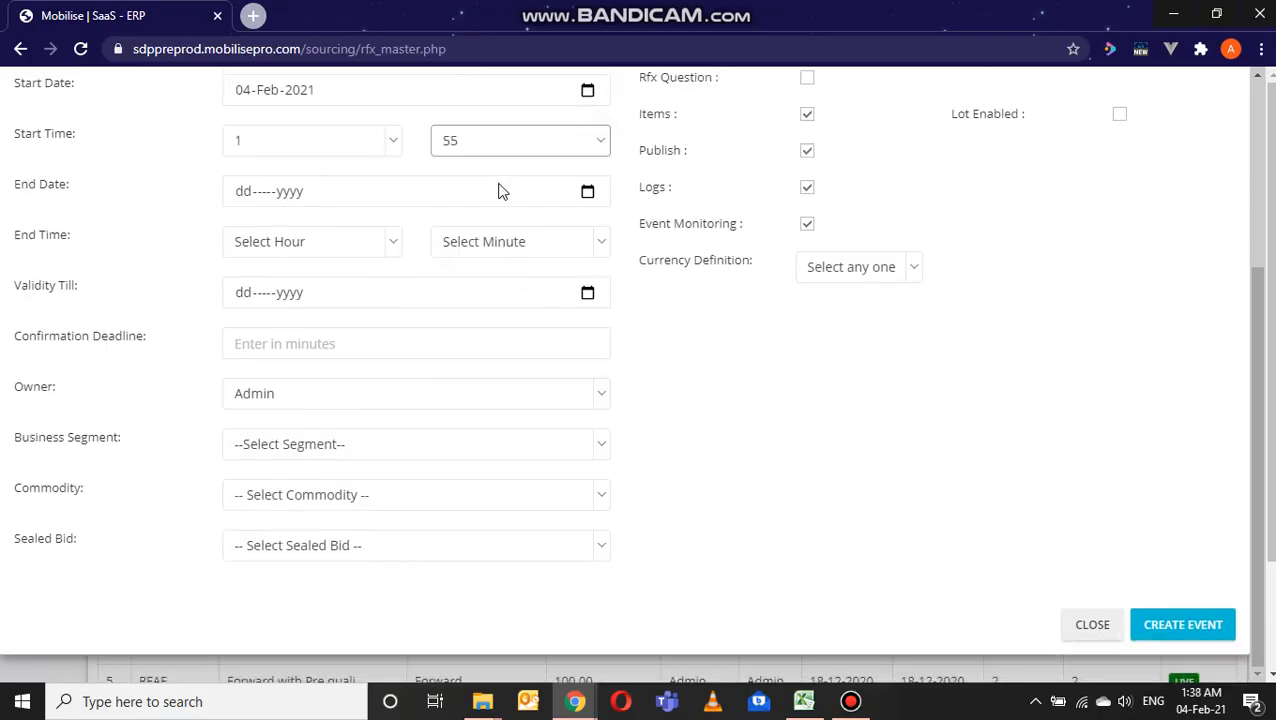
Step: Set the event's end to 04-Feb-2021 at hour 2, minute 00, and its validity date to 04-Feb-2021
left_click(587, 191)
left_click(351, 290)
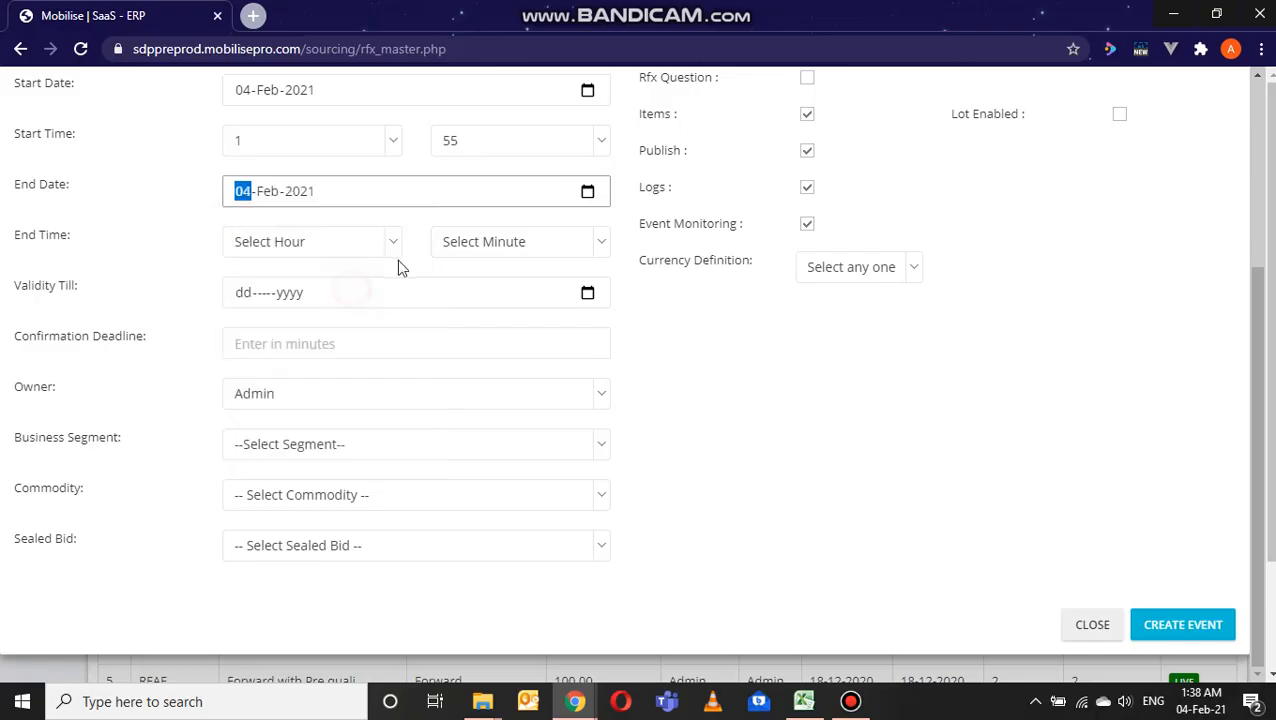
left_click(396, 246)
left_click(288, 357)
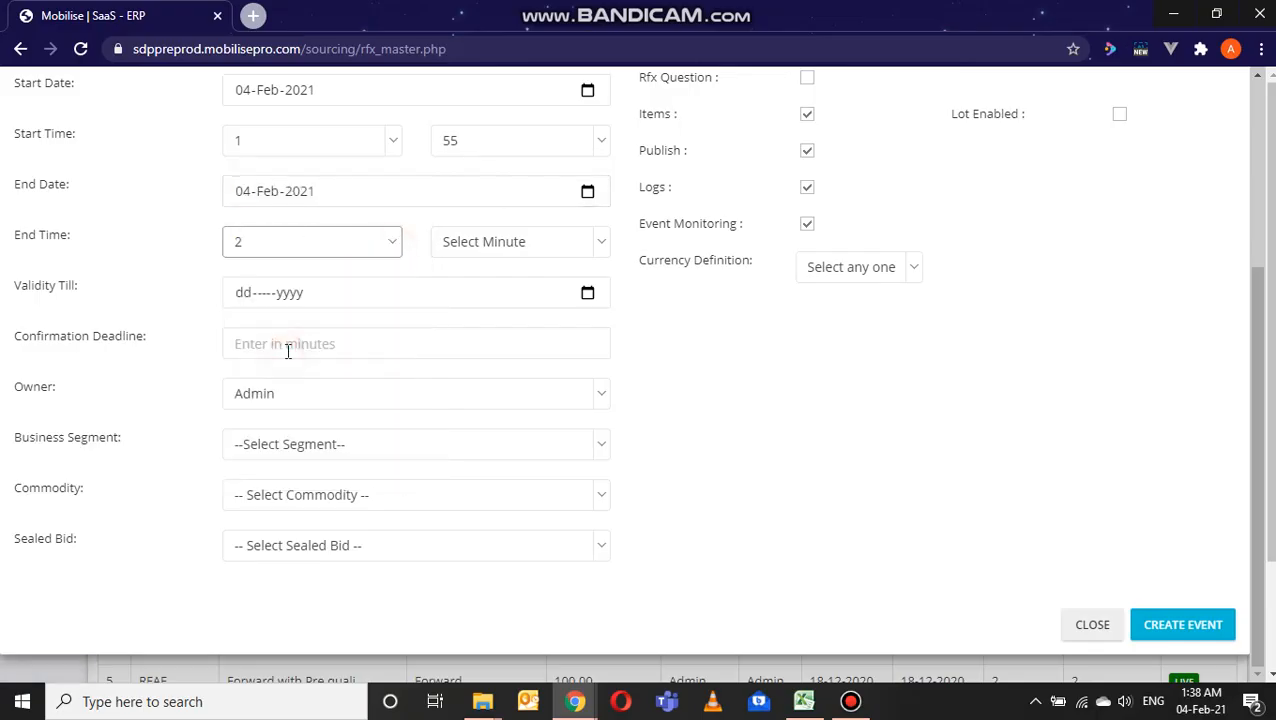
left_click(604, 248)
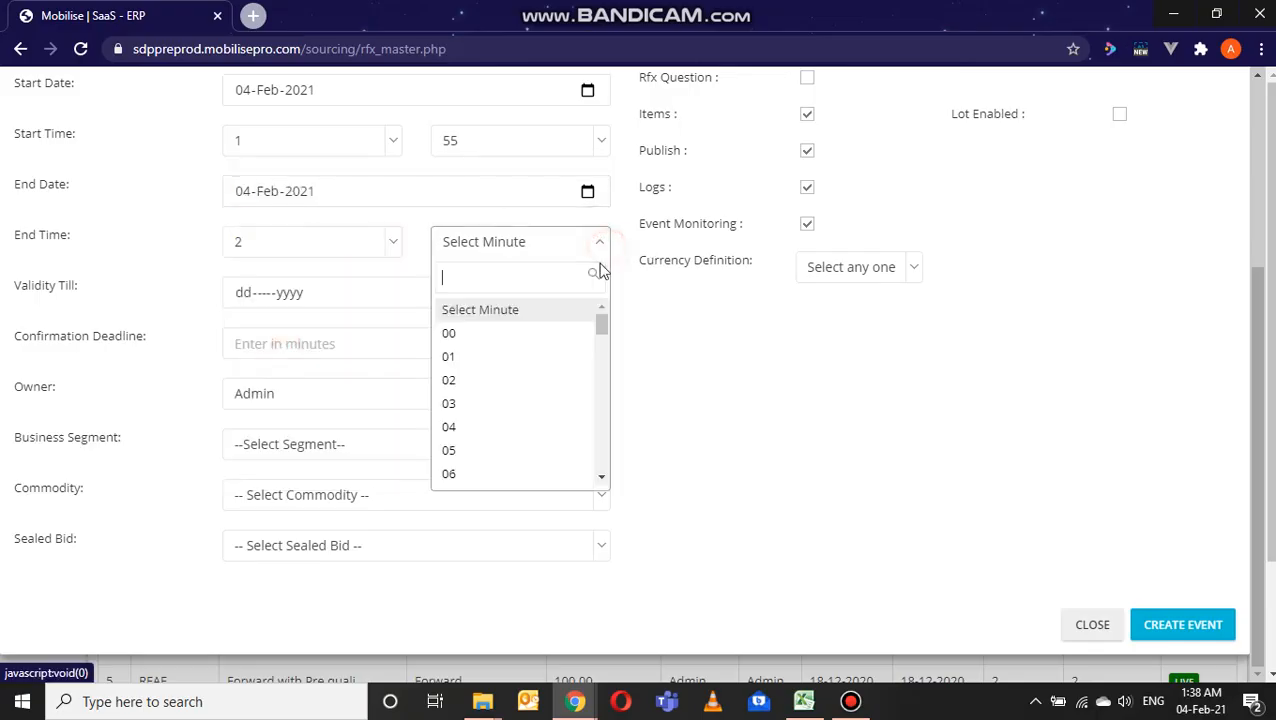
left_click(561, 333)
left_click(585, 294)
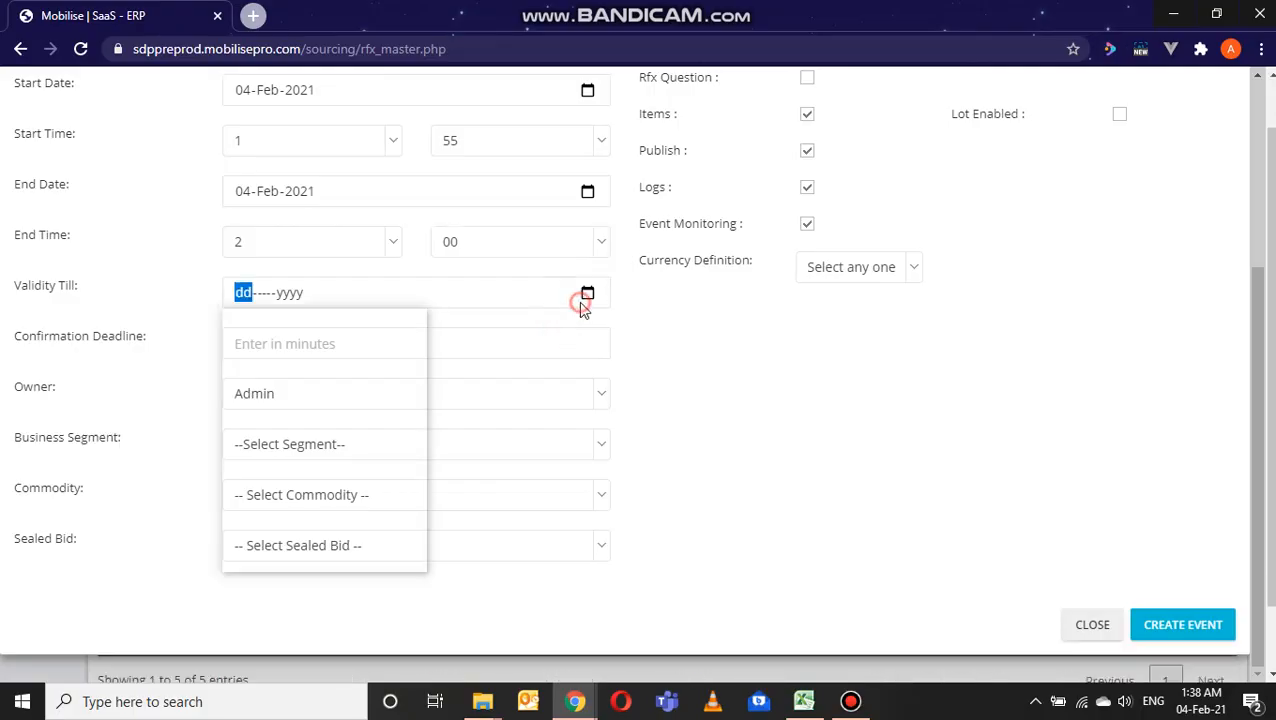
left_click(350, 391)
Step: Set the confirmation deadline to 100 minutes and the business segment to ENERGY AND RESOURCES
left_click(381, 341)
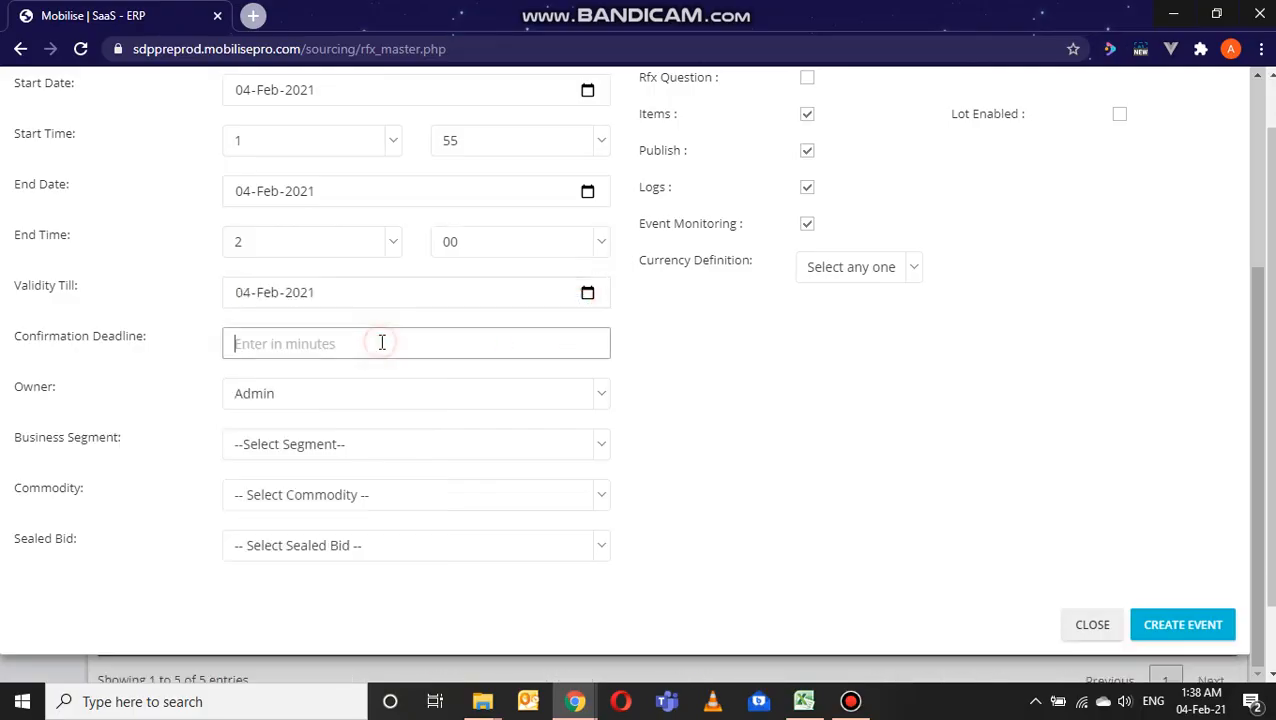
type("100")
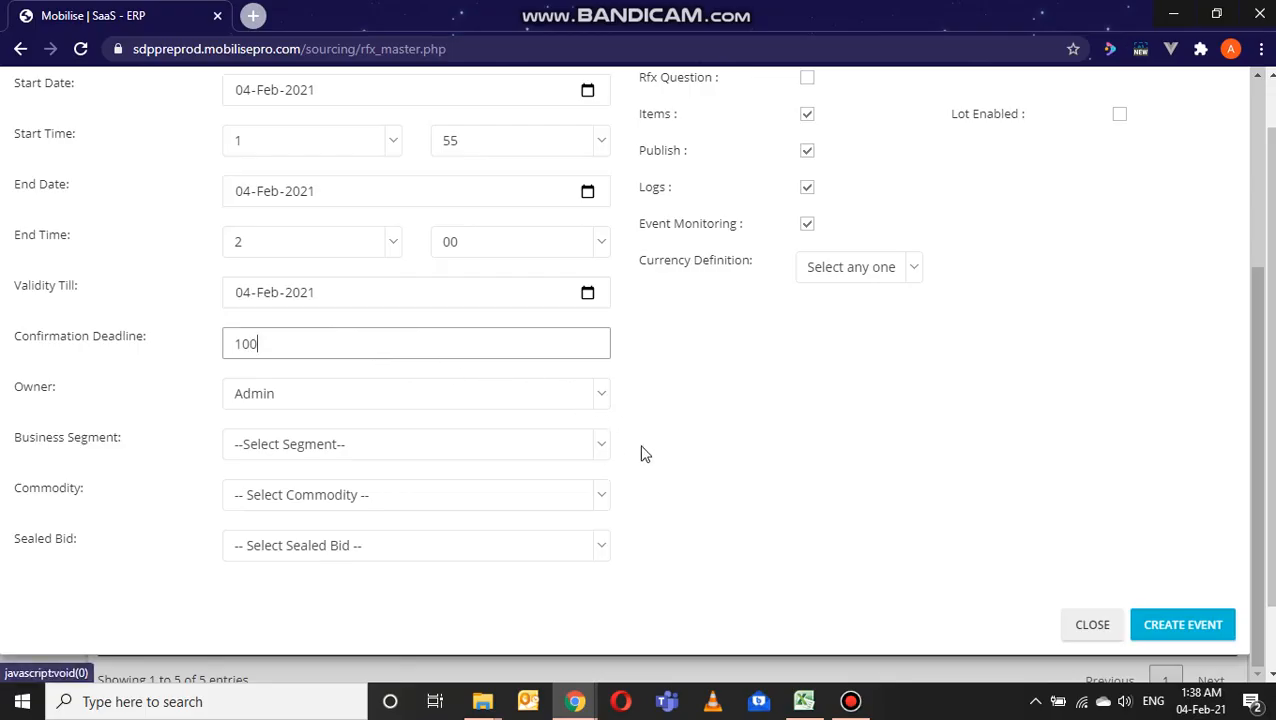
left_click(697, 388)
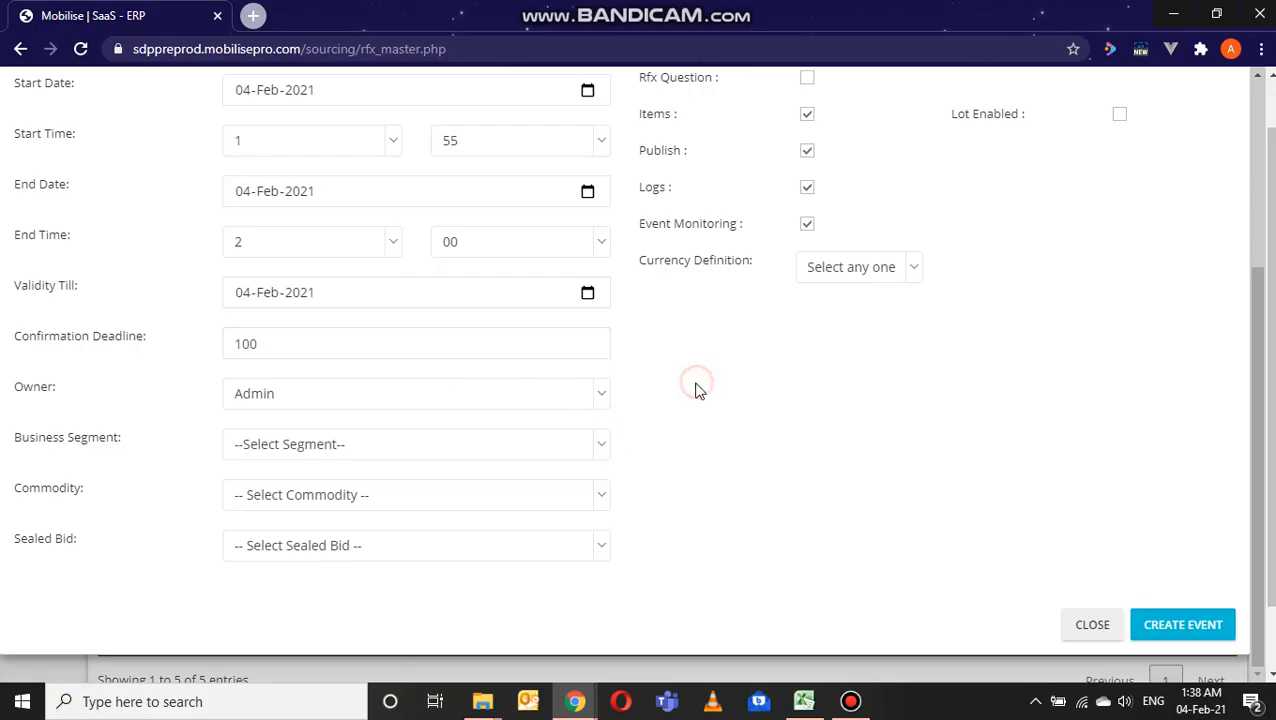
left_click(605, 448)
left_click(464, 370)
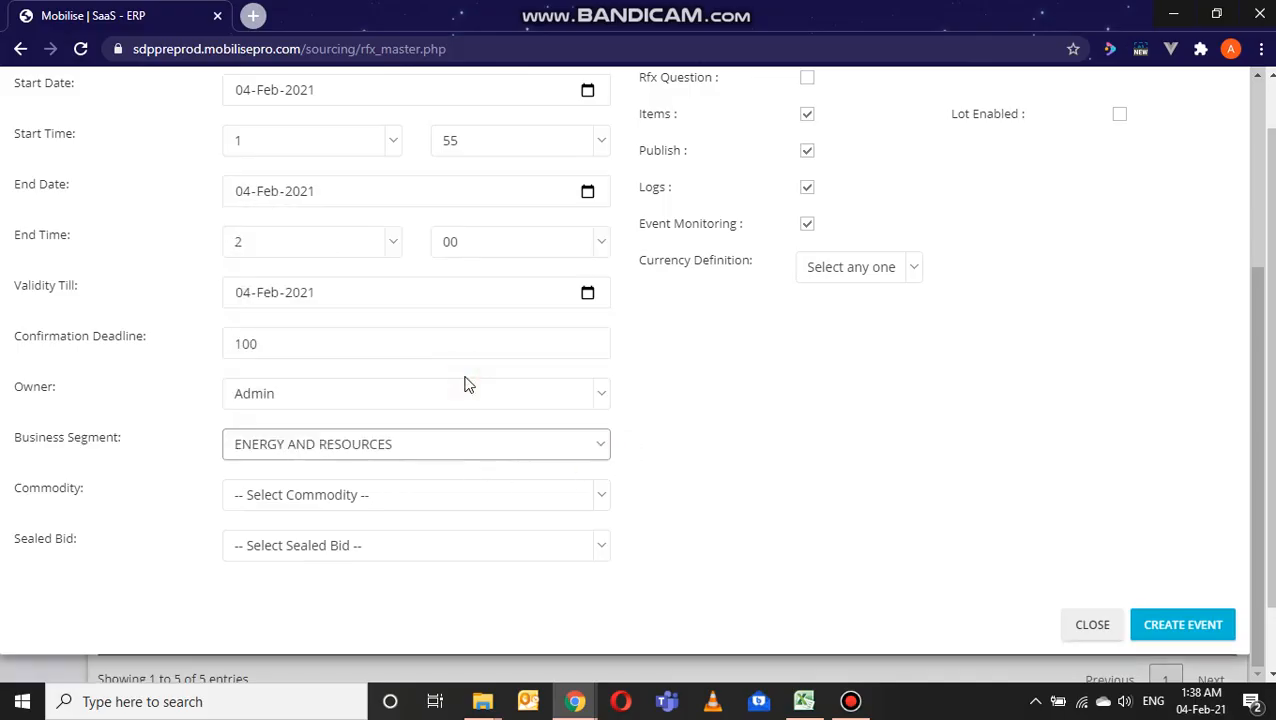
Step: Choose HUL Lux Bath Soap 125 Gm as the commodity and set Sealed Bid to Yes
left_click(600, 498)
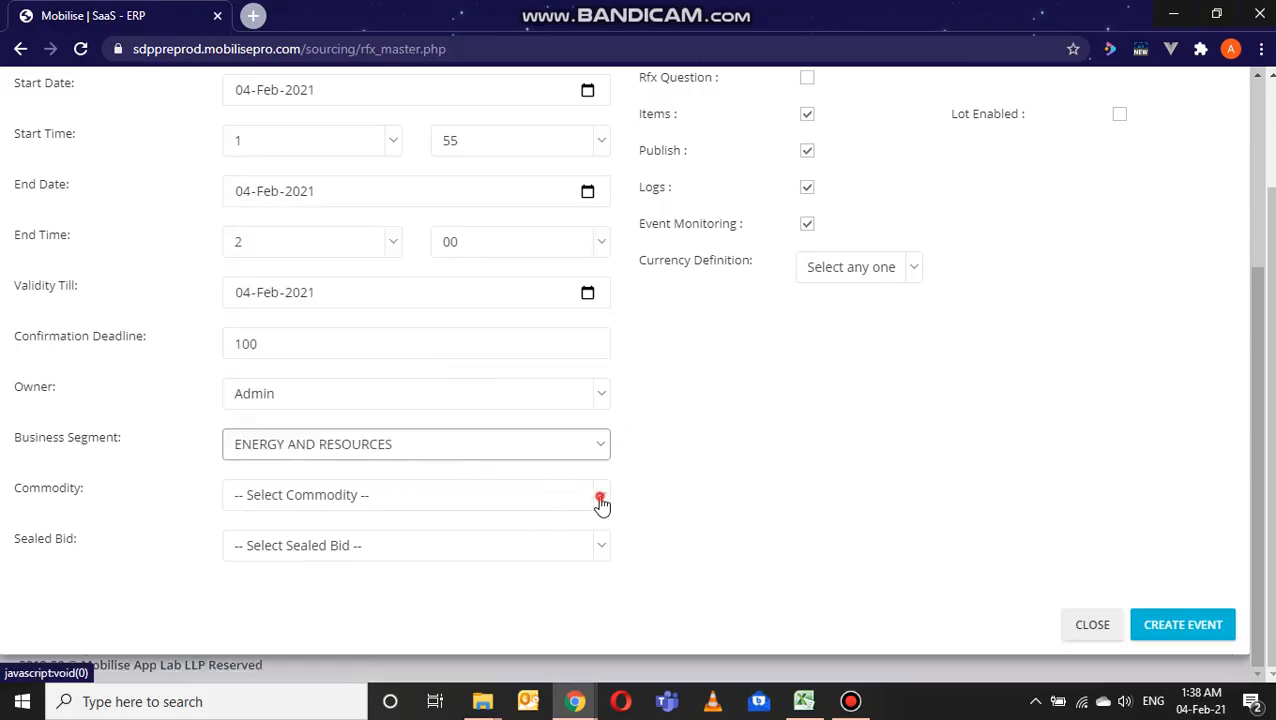
left_click(543, 512)
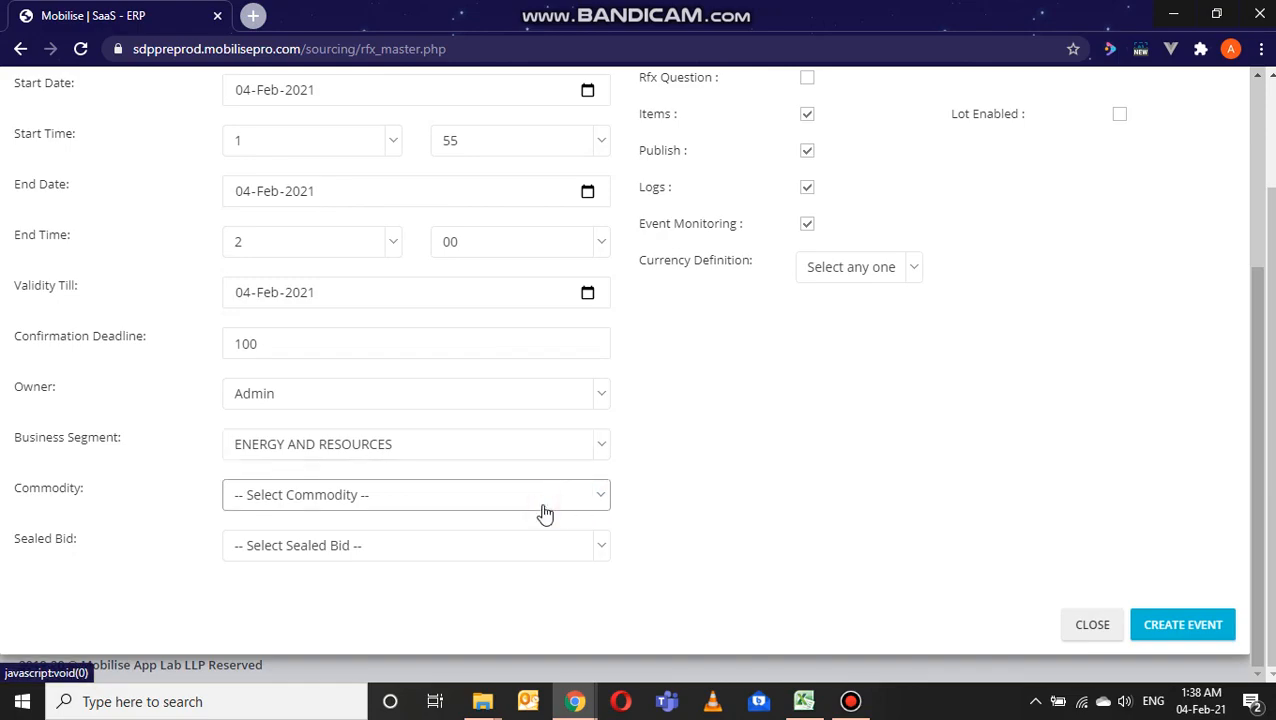
left_click(603, 496)
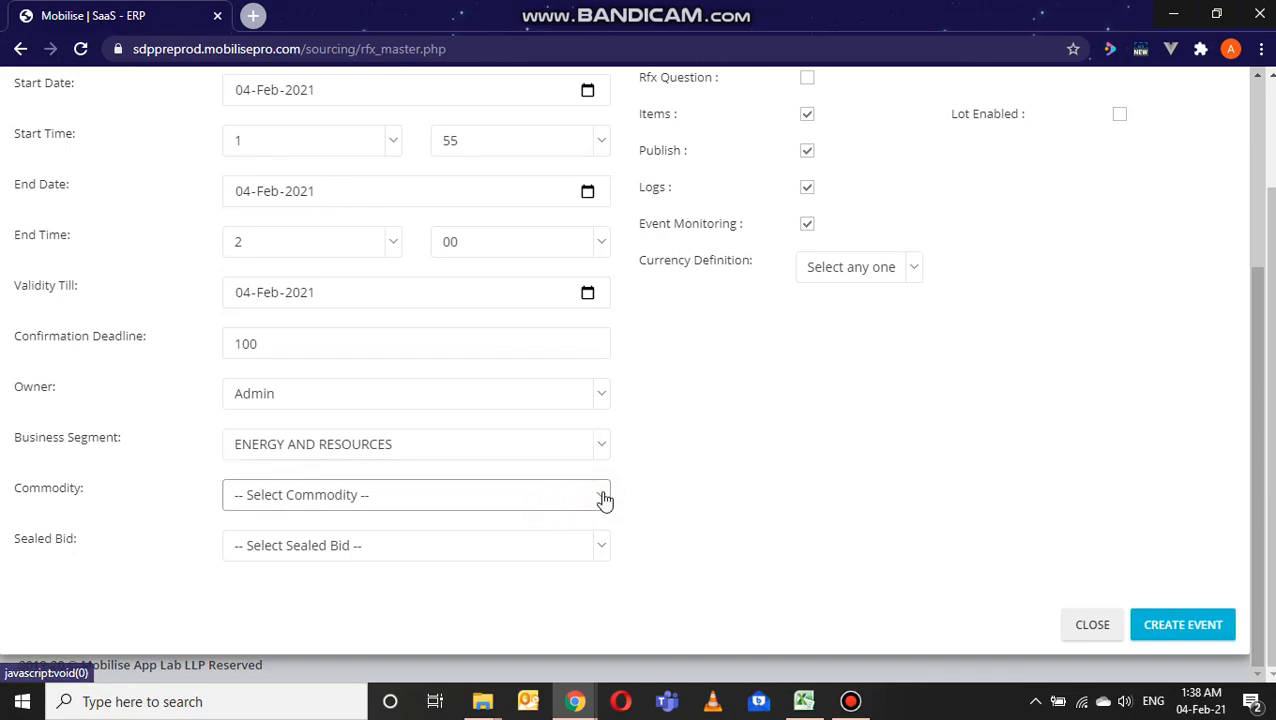
left_click(435, 499)
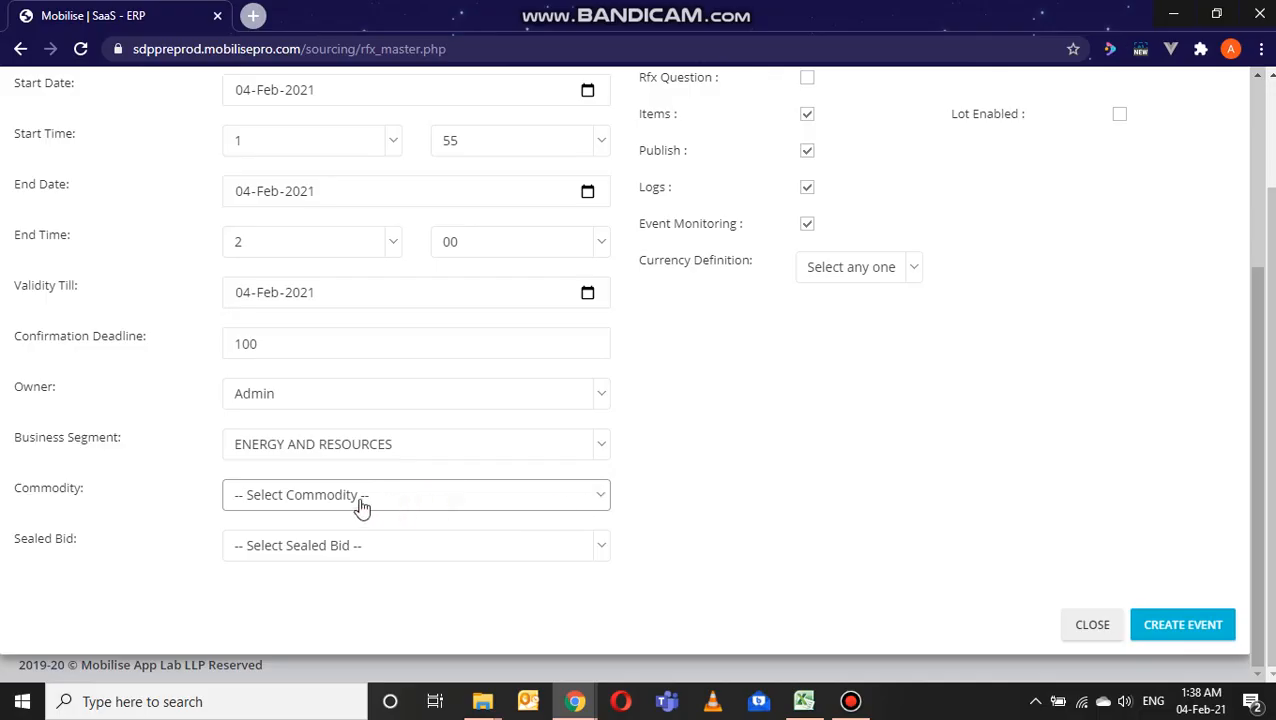
left_click(604, 503)
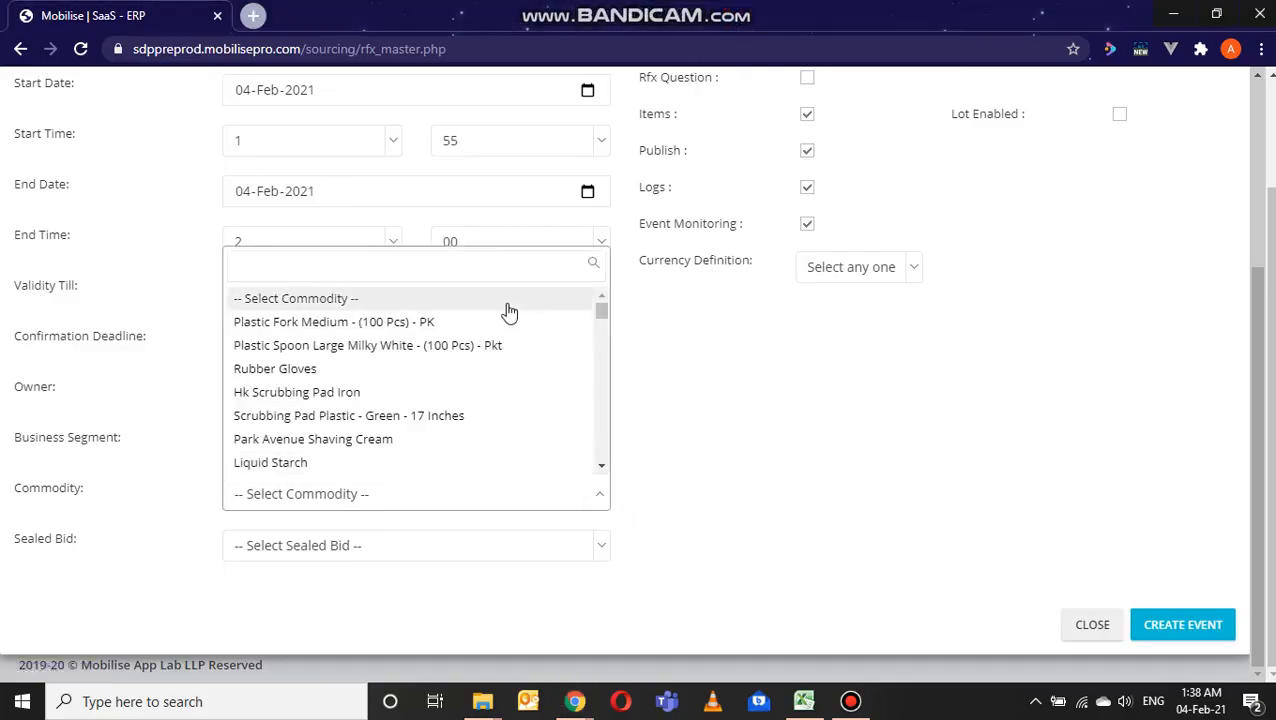
scroll(508, 313, "down", 2)
scroll(508, 313, "down", 5)
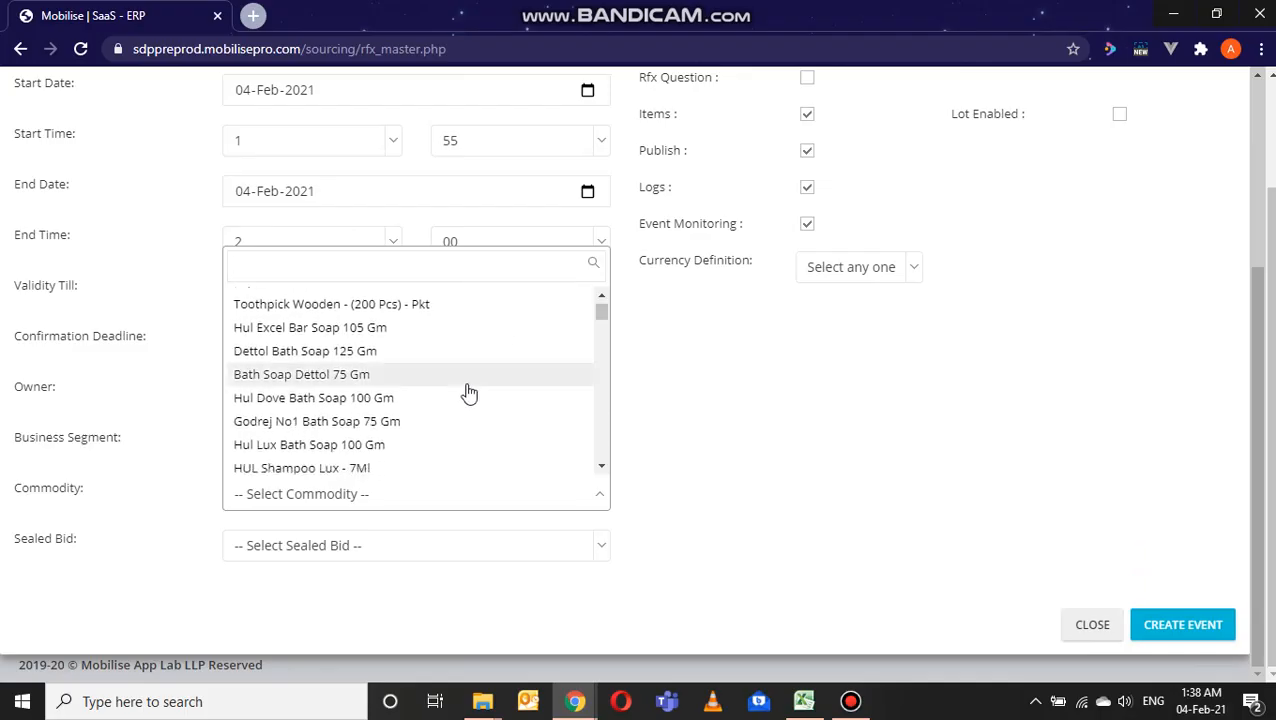
scroll(465, 393, "down", 3)
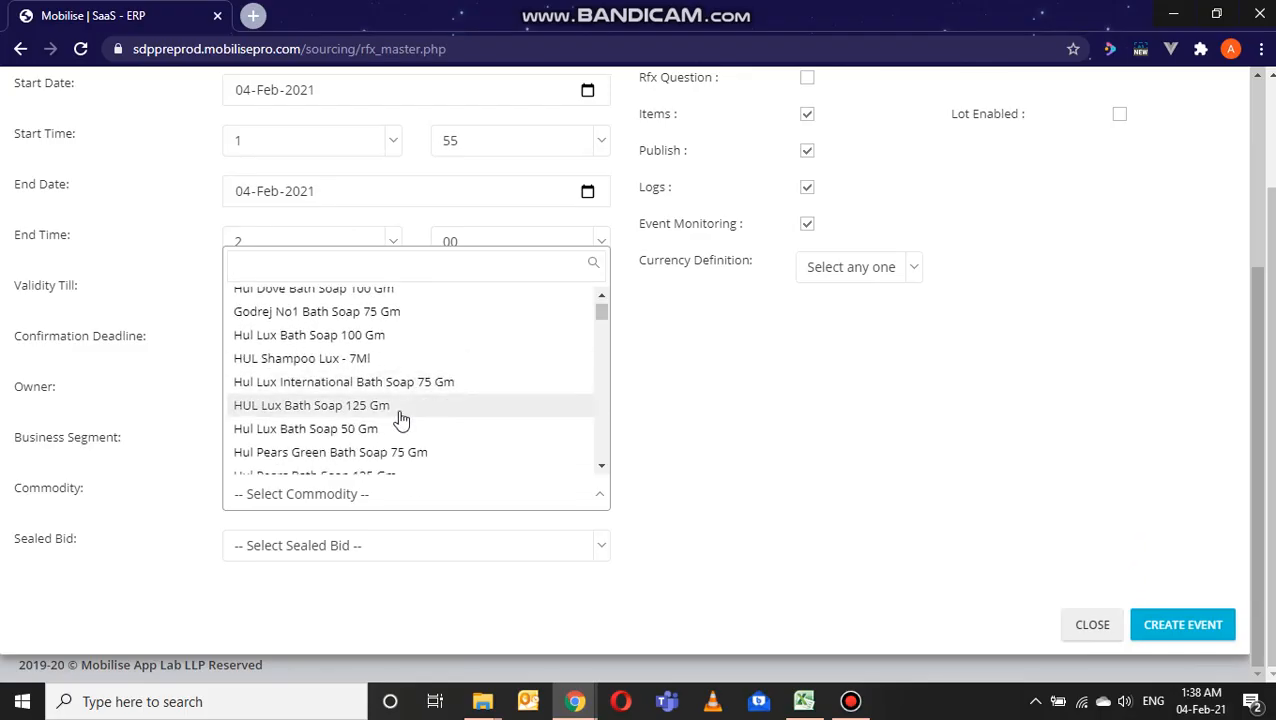
left_click(401, 408)
left_click(597, 542)
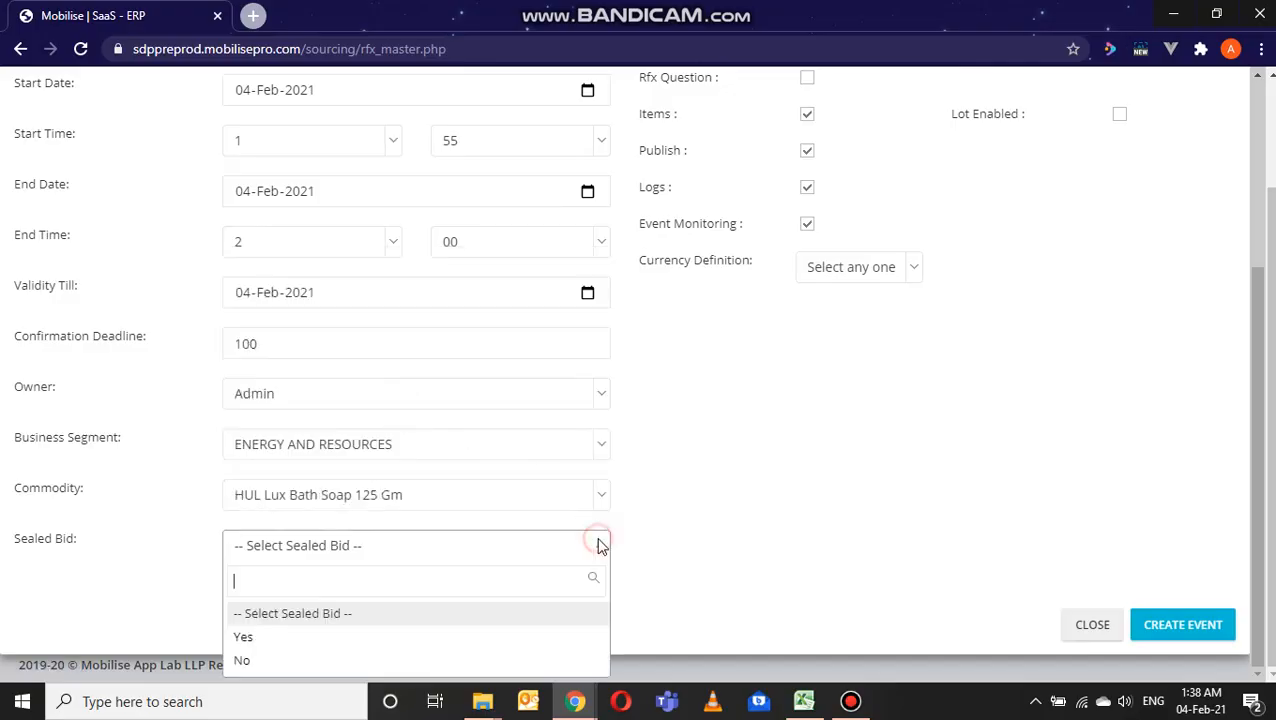
left_click(358, 637)
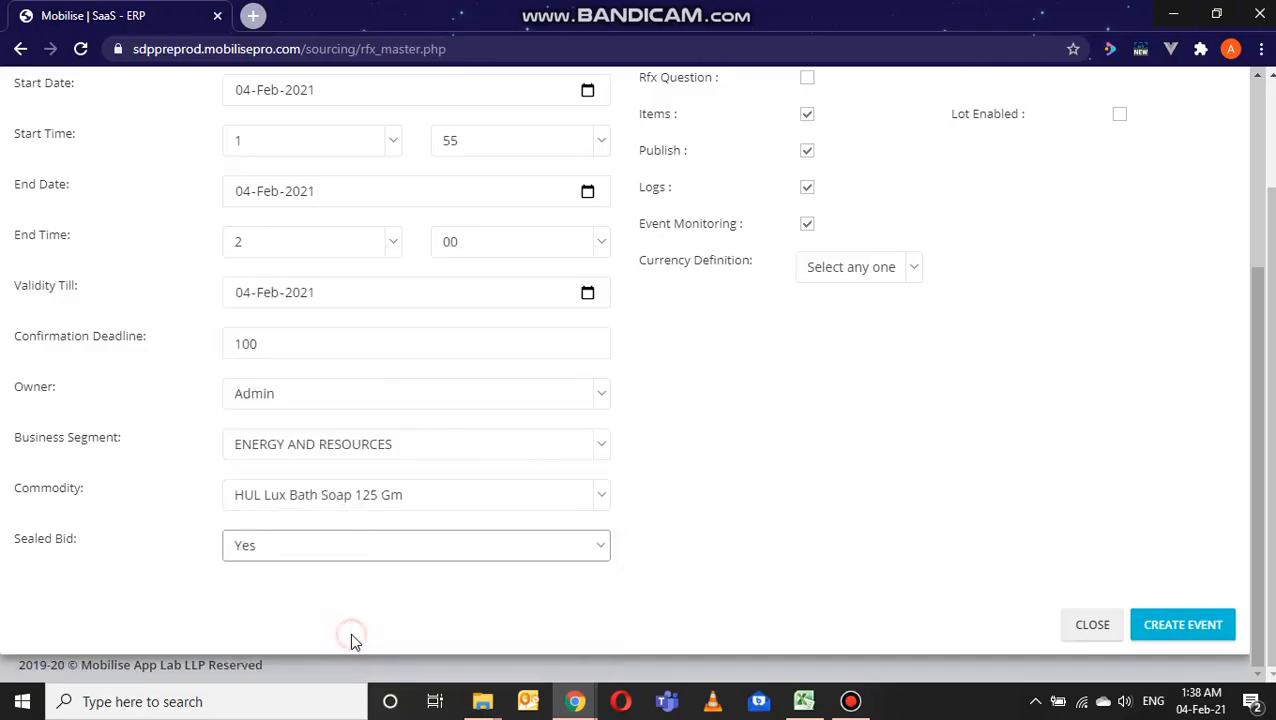
Step: Switch the Rfx Question option on and back off, and clear the Pre Qual. Question option in the event definition
scroll(757, 464, "up", 3)
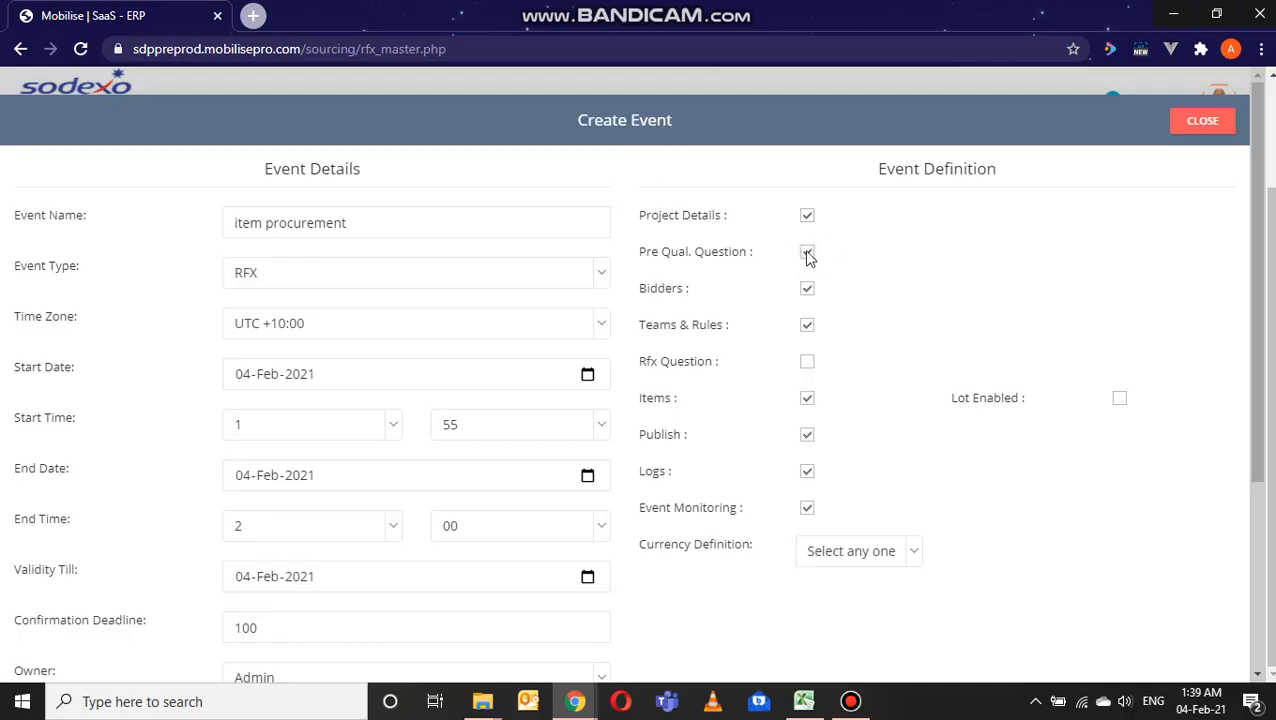
left_click(807, 363)
left_click(807, 362)
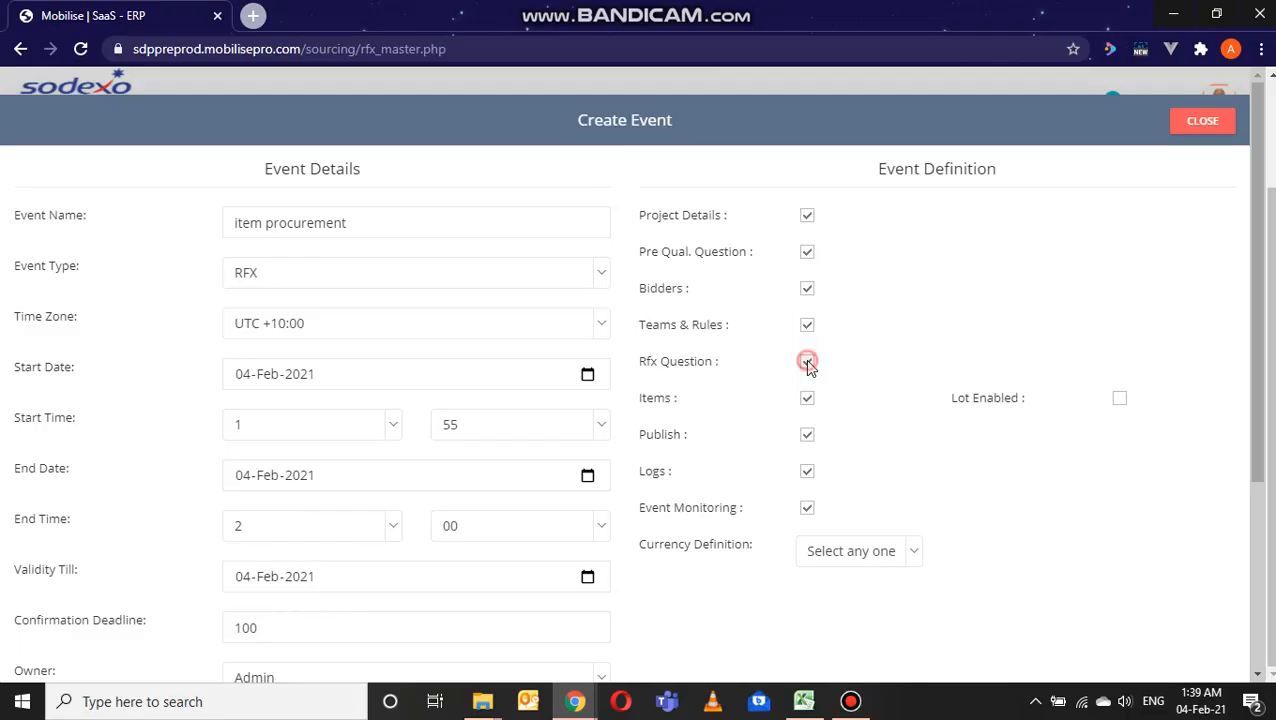
left_click(808, 254)
scroll(1000, 440, "down", 3)
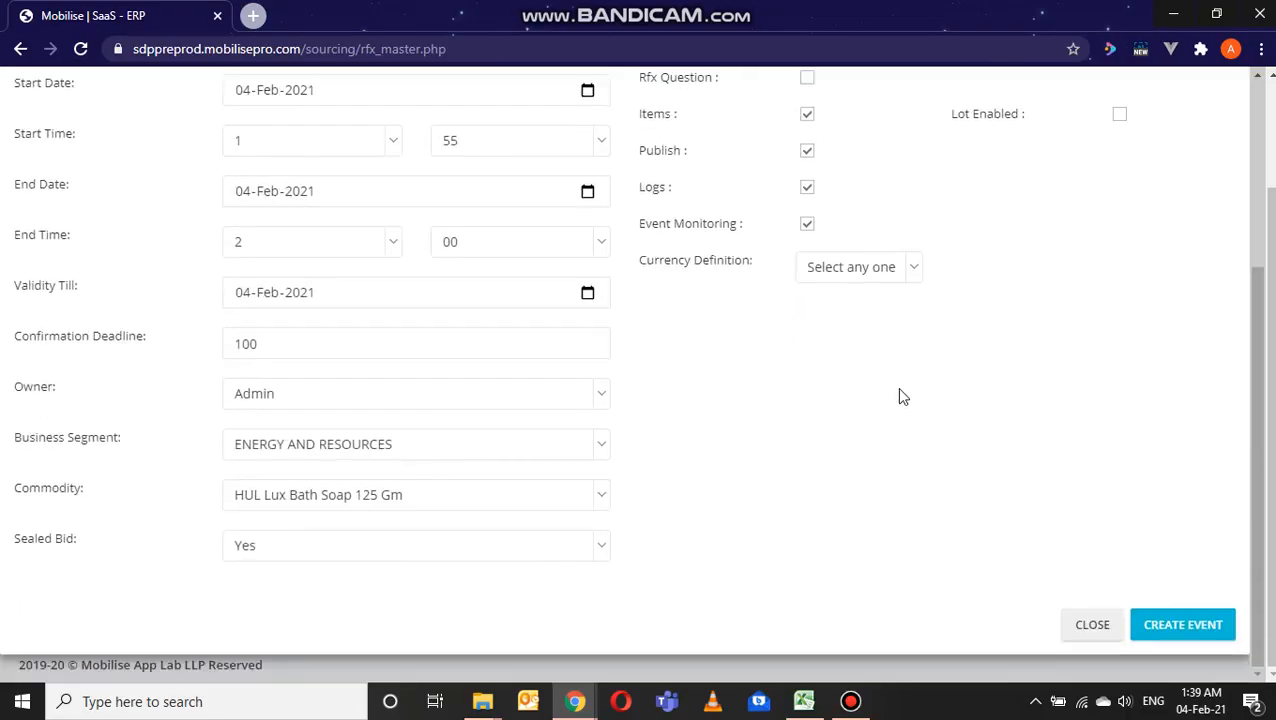
Step: Define the currency at Event level, choose INR, and create the RFX event
left_click(913, 272)
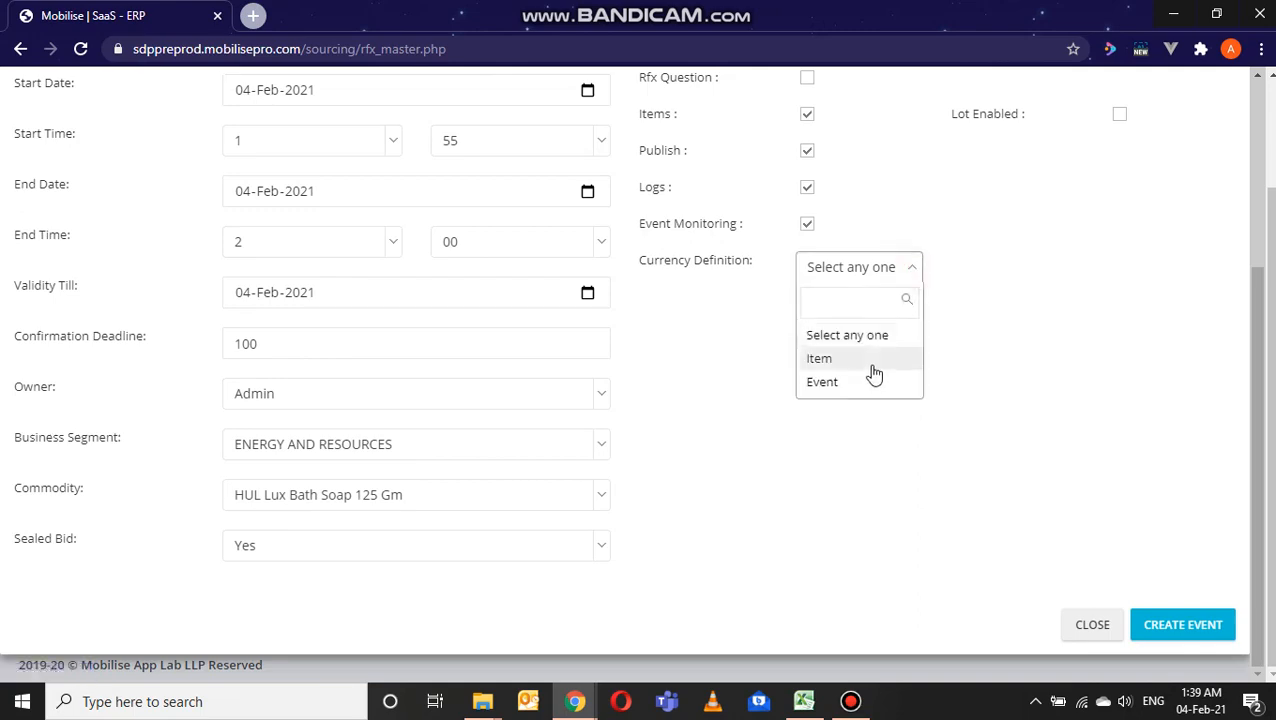
left_click(868, 382)
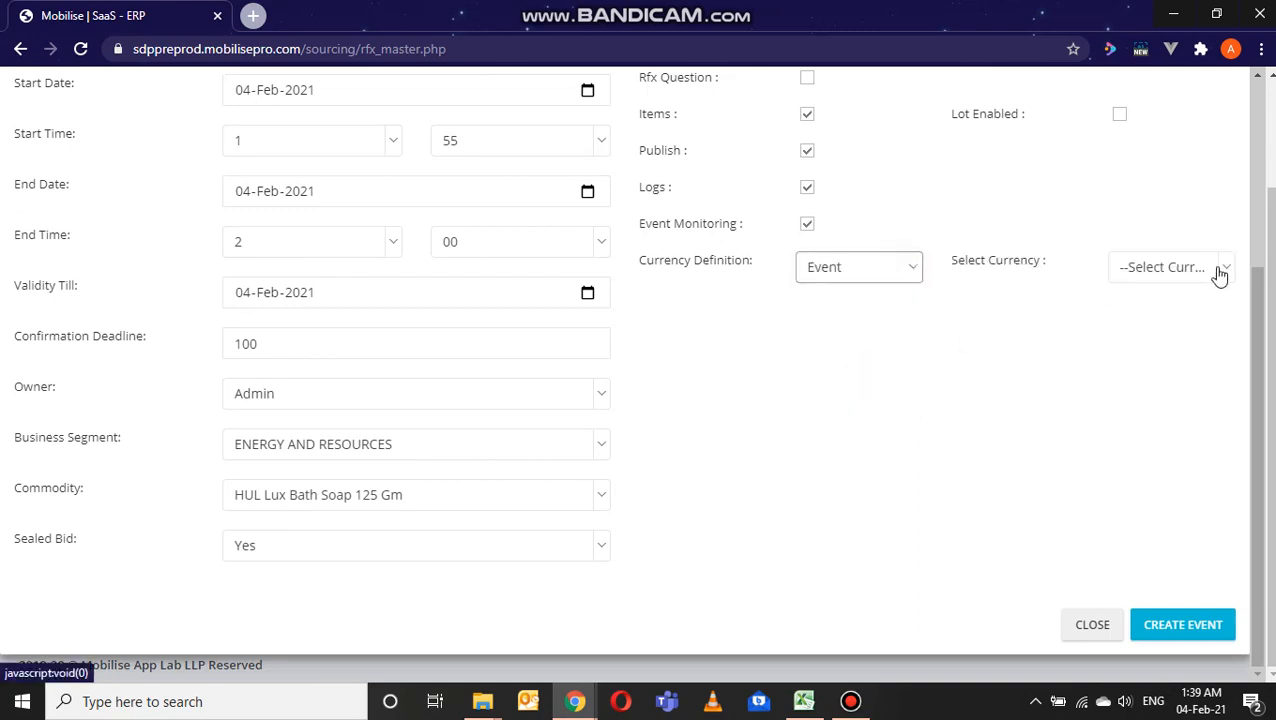
left_click(1222, 268)
left_click(1163, 361)
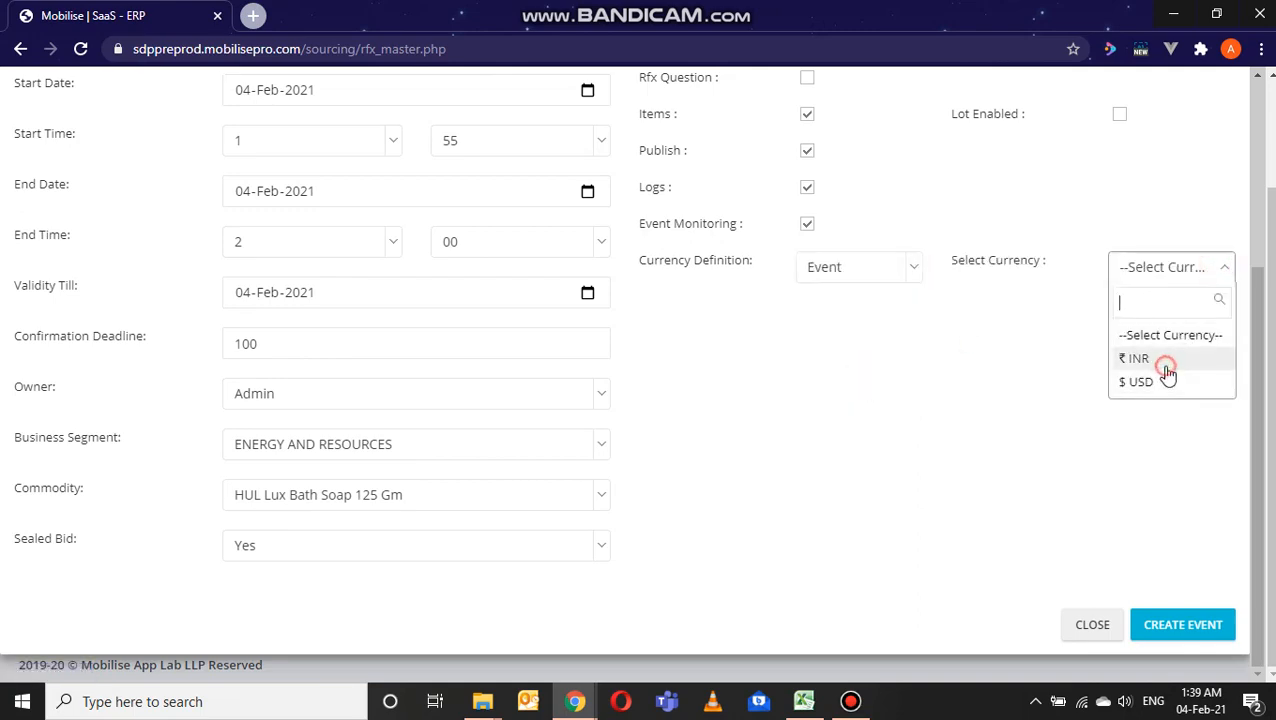
left_click(1187, 624)
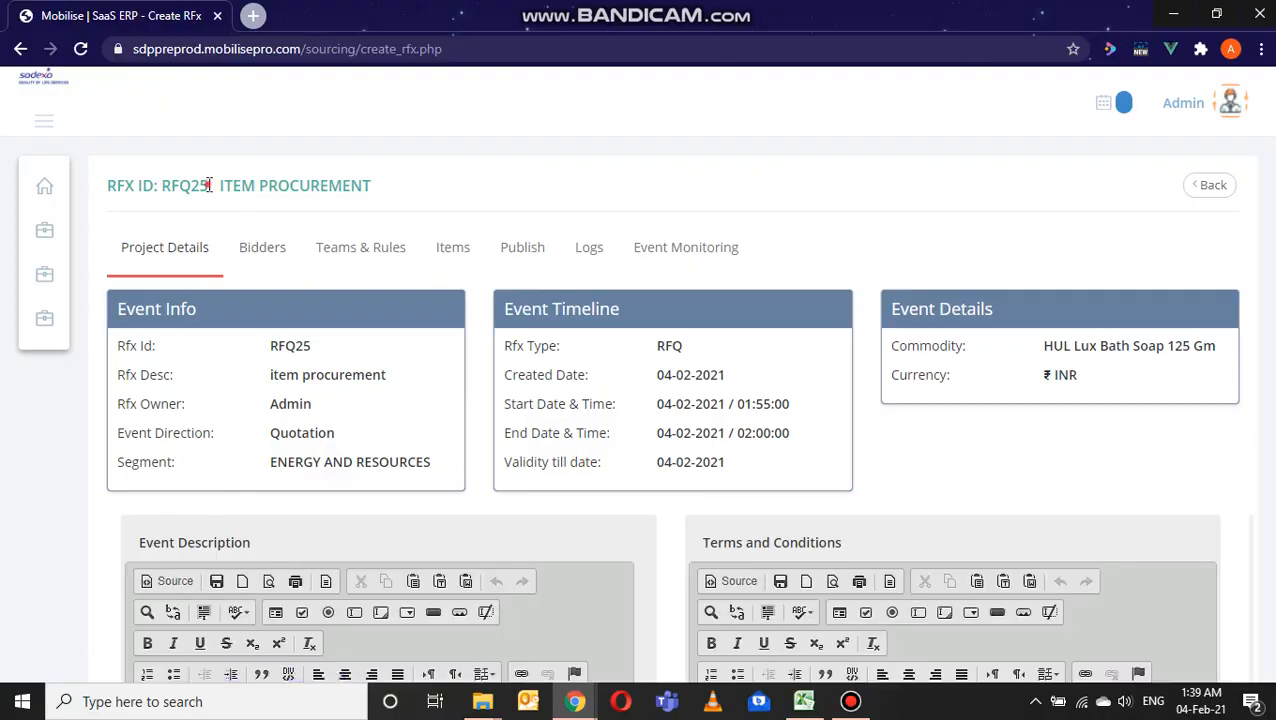
Step: Review the new event's ID, name, info, timeline, details, description editors, vendor note and document upload areas in Project Details
left_click_drag(209, 185, 162, 186)
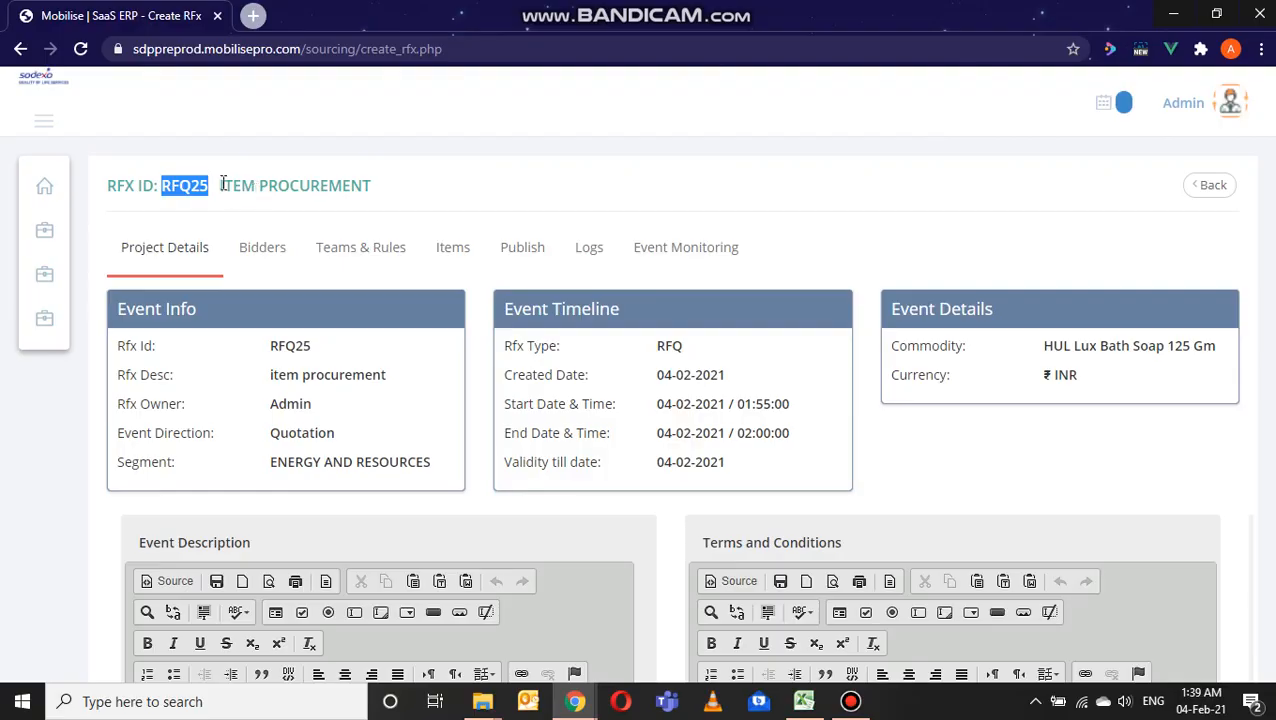
left_click_drag(222, 185, 371, 186)
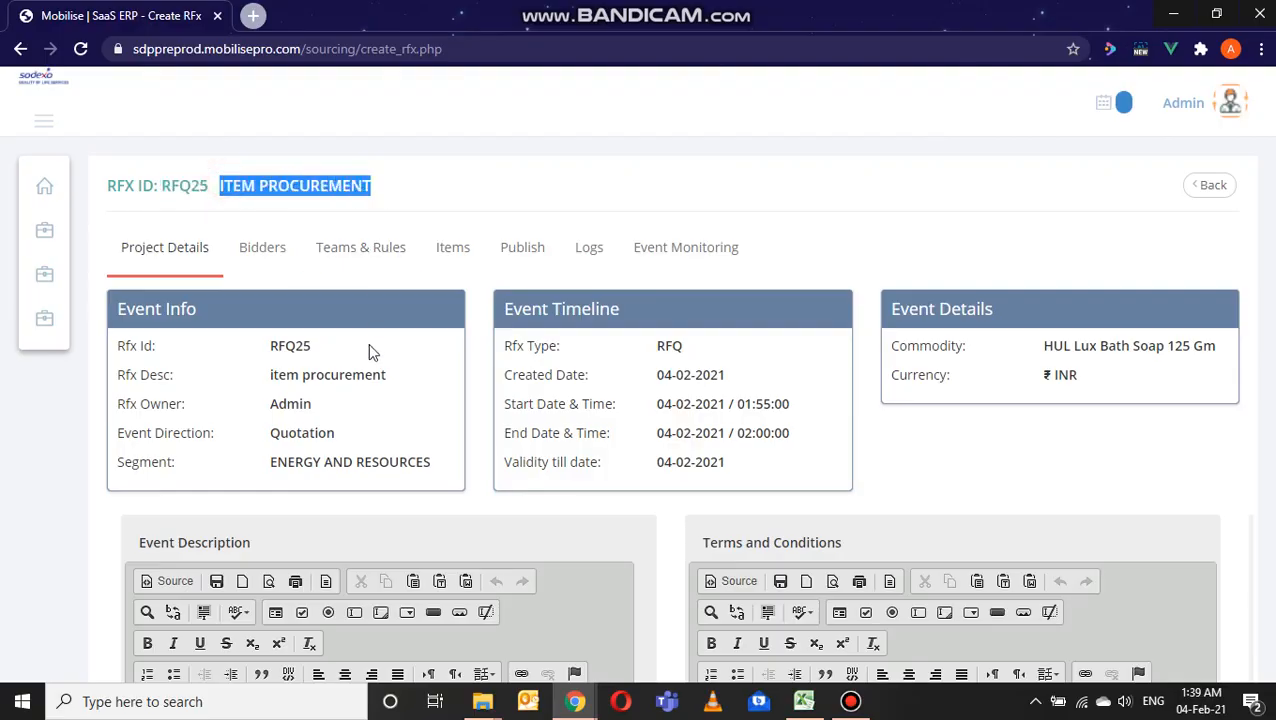
scroll(368, 343, "down", 1)
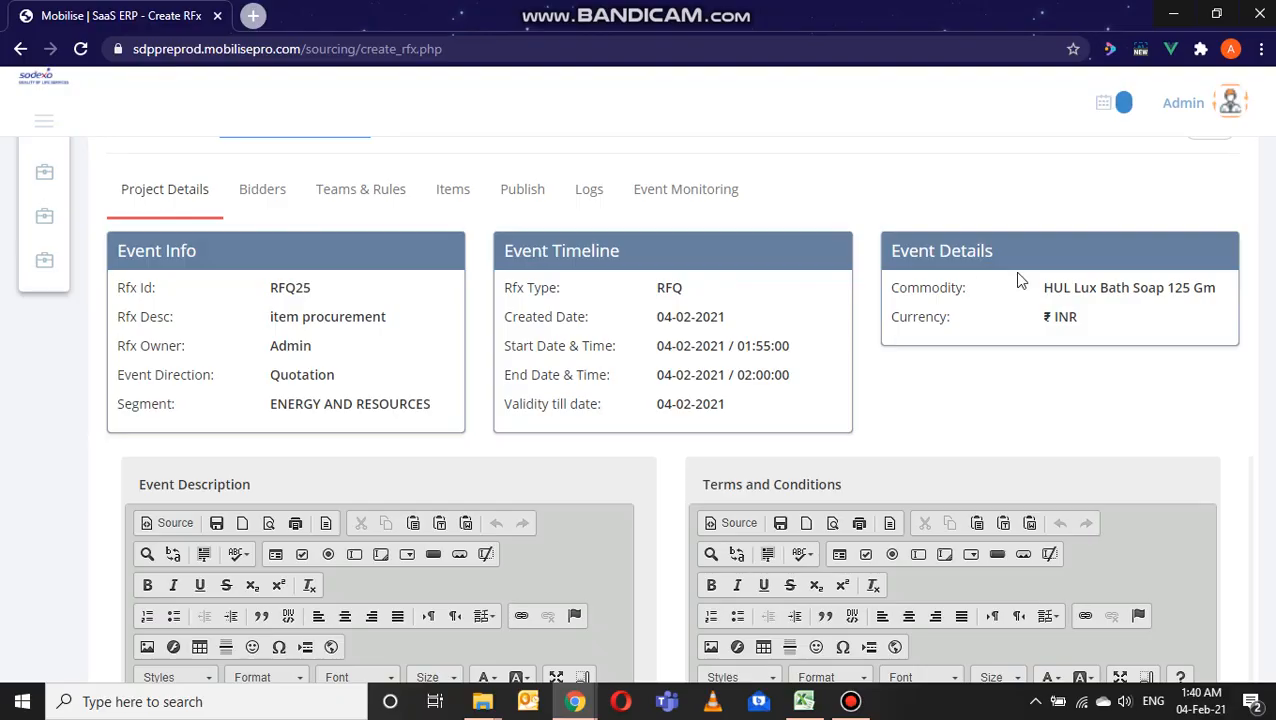
scroll(1020, 280, "down", 1)
scroll(1020, 280, "down", 2)
scroll(815, 357, "down", 1)
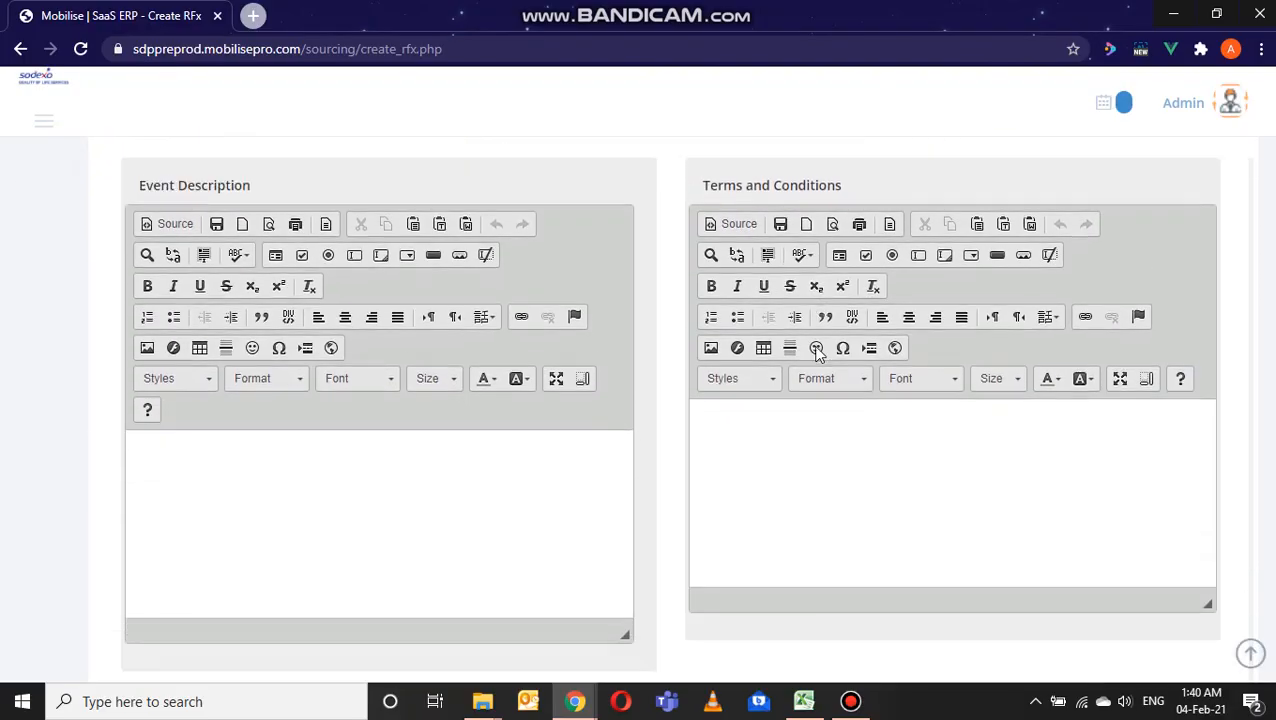
scroll(826, 408, "down", 5)
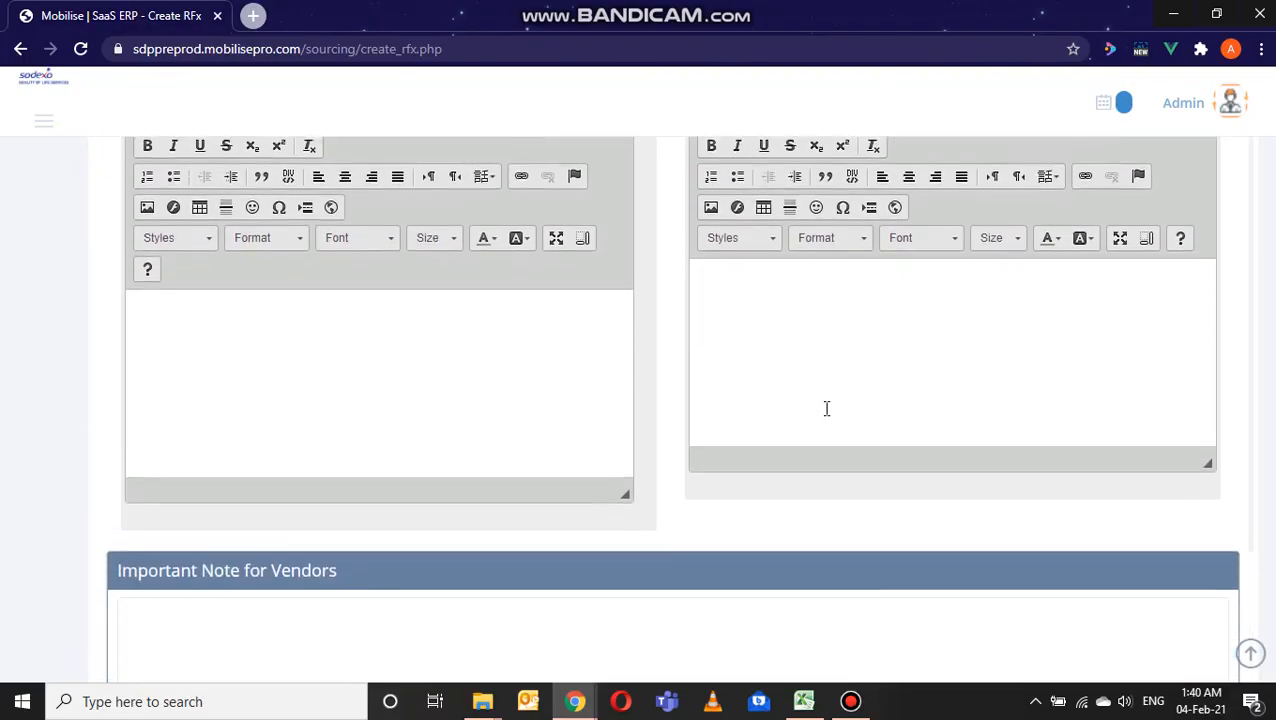
scroll(826, 408, "down", 2)
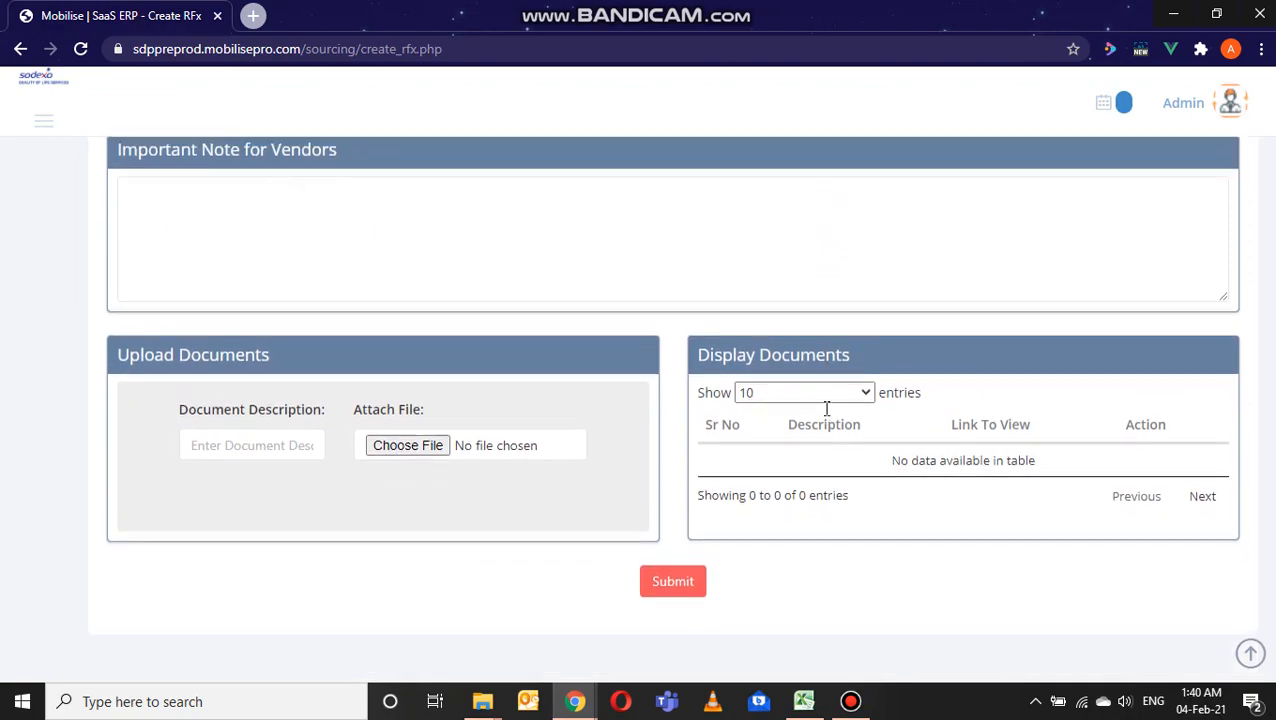
scroll(826, 408, "up", 4)
scroll(826, 408, "up", 1)
scroll(826, 408, "up", 4)
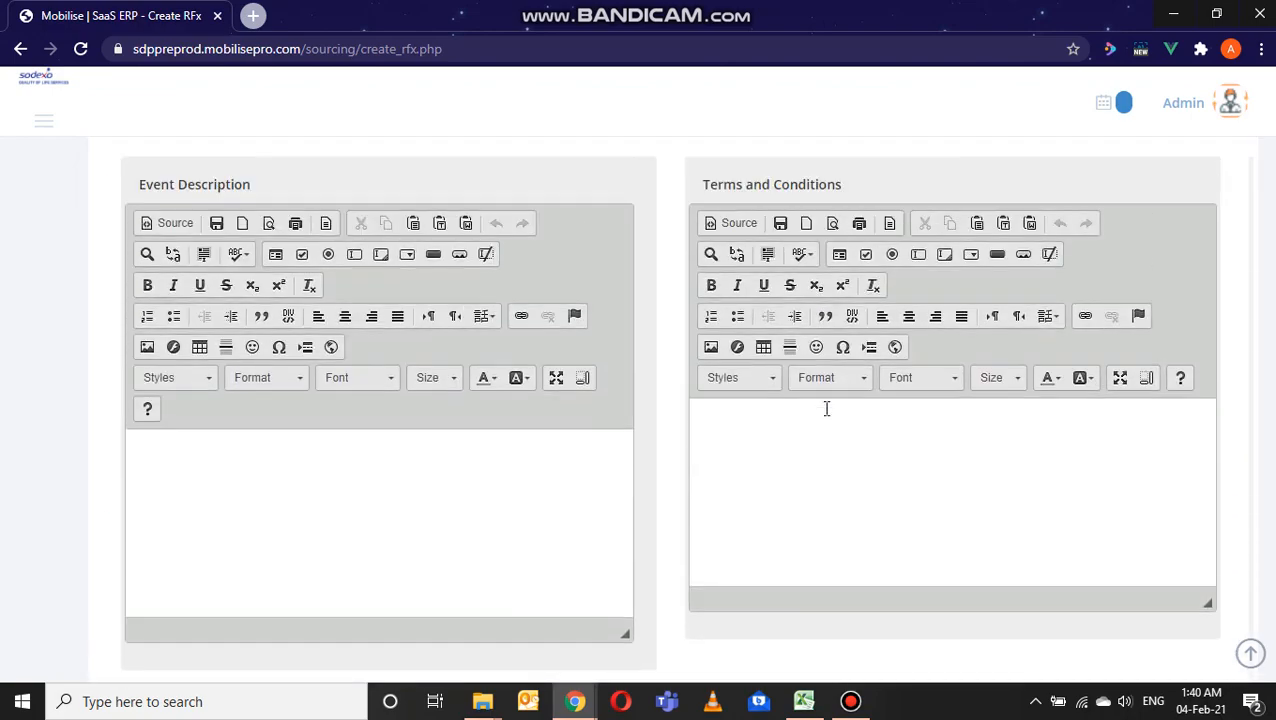
Step: Enter "test desc." as the event description and "terms condi" as the terms and conditions
scroll(485, 475, "down", 2)
left_click(470, 529)
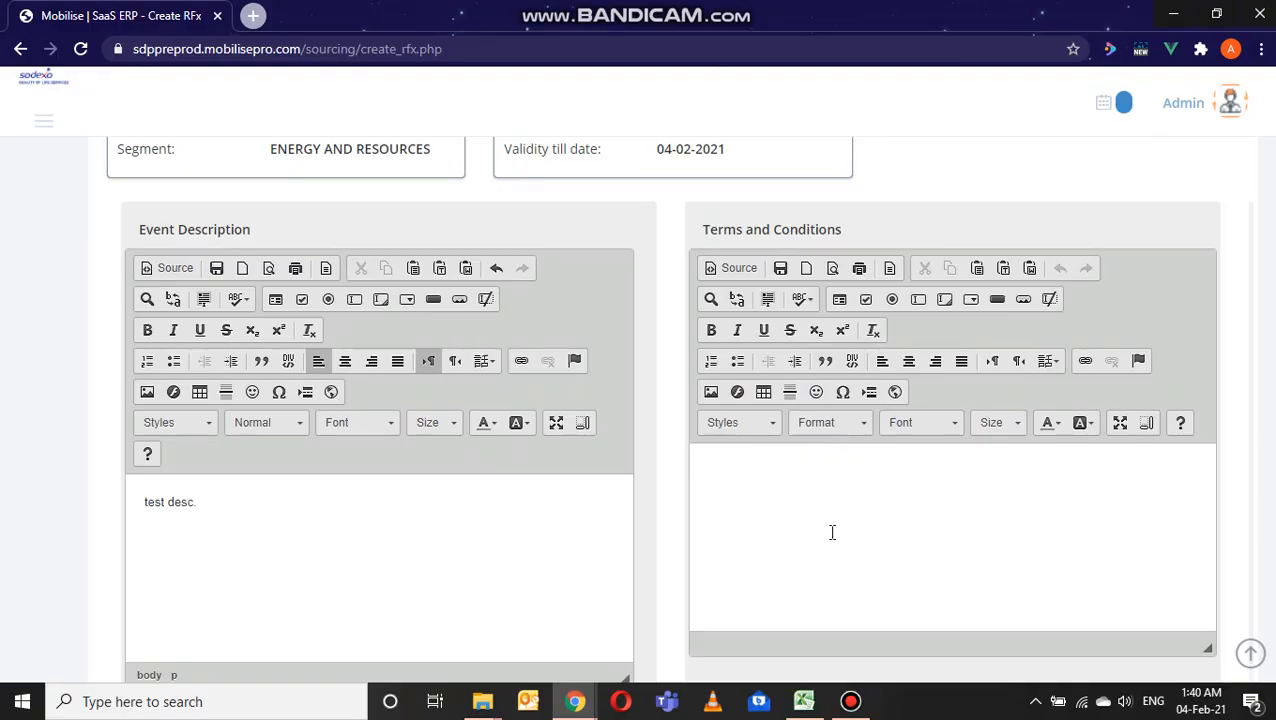
left_click(972, 564)
type("terms condi")
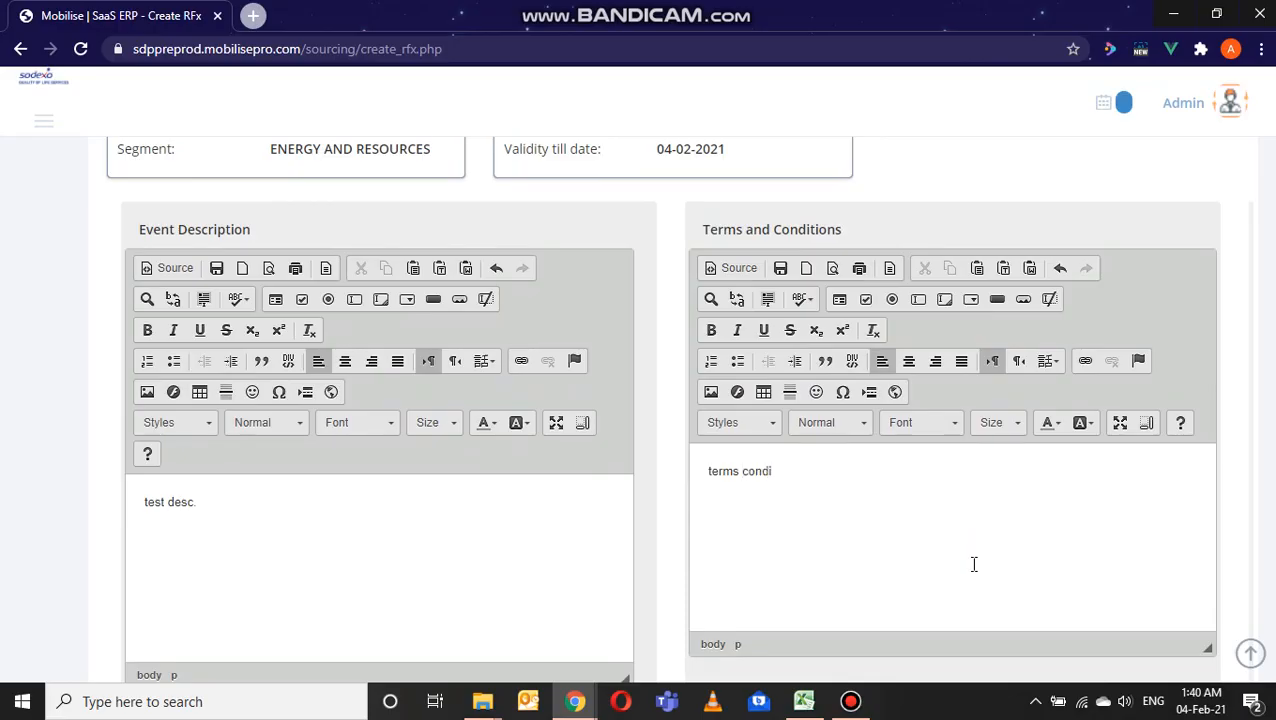
Step: Write "Important notes" as the important note for vendors and submit the project details without attaching a document
scroll(973, 564, "down", 5)
scroll(592, 305, "up", 1)
left_click(592, 300)
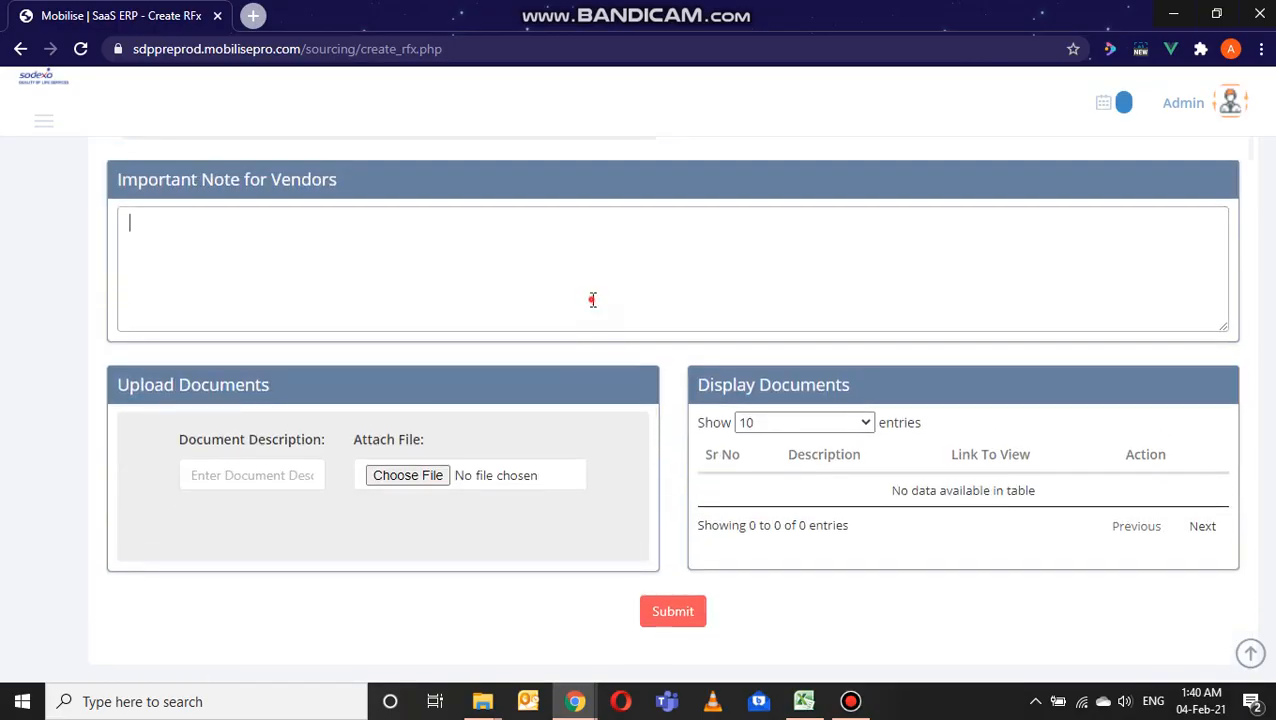
type("Im")
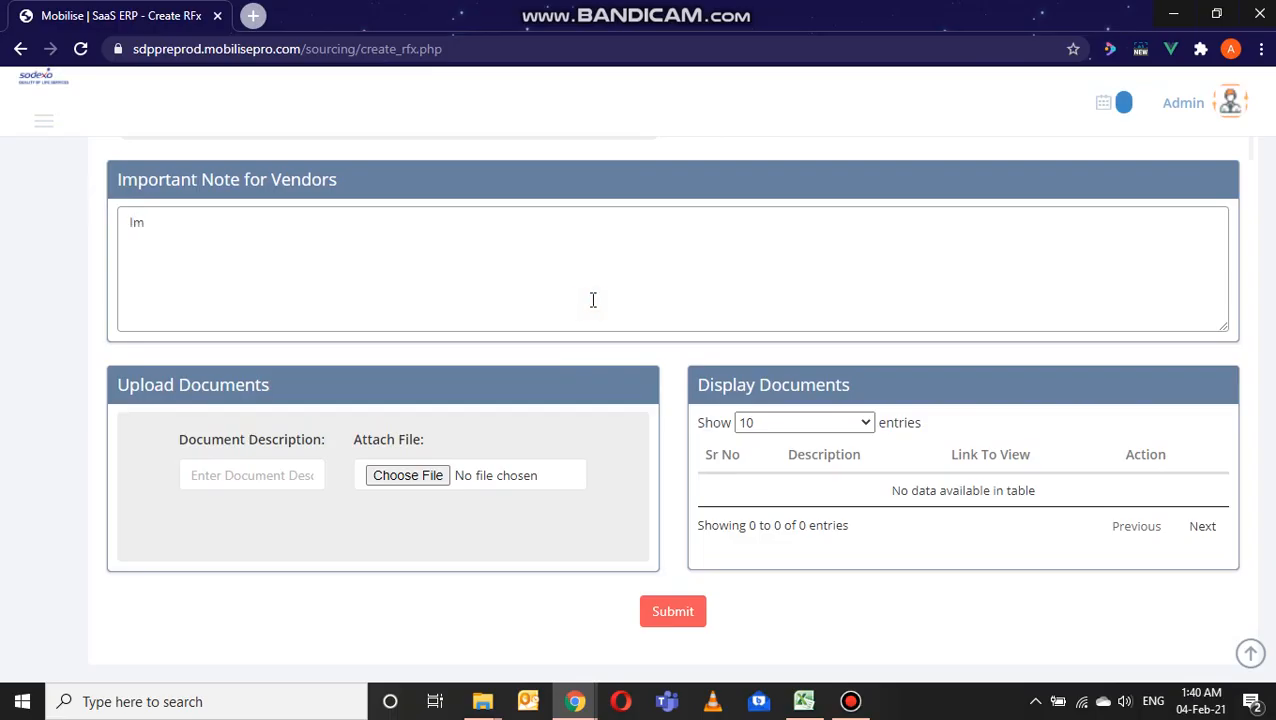
type("portant notes")
scroll(430, 440, "down", 1)
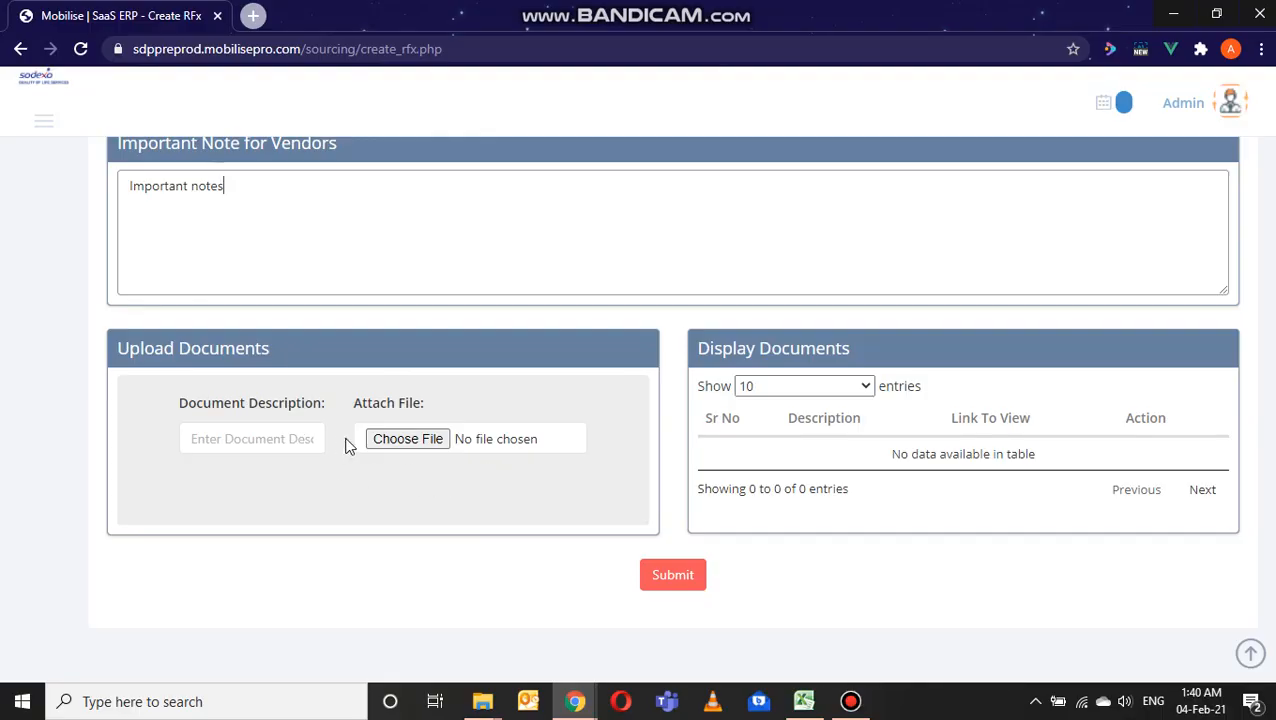
left_click(293, 438)
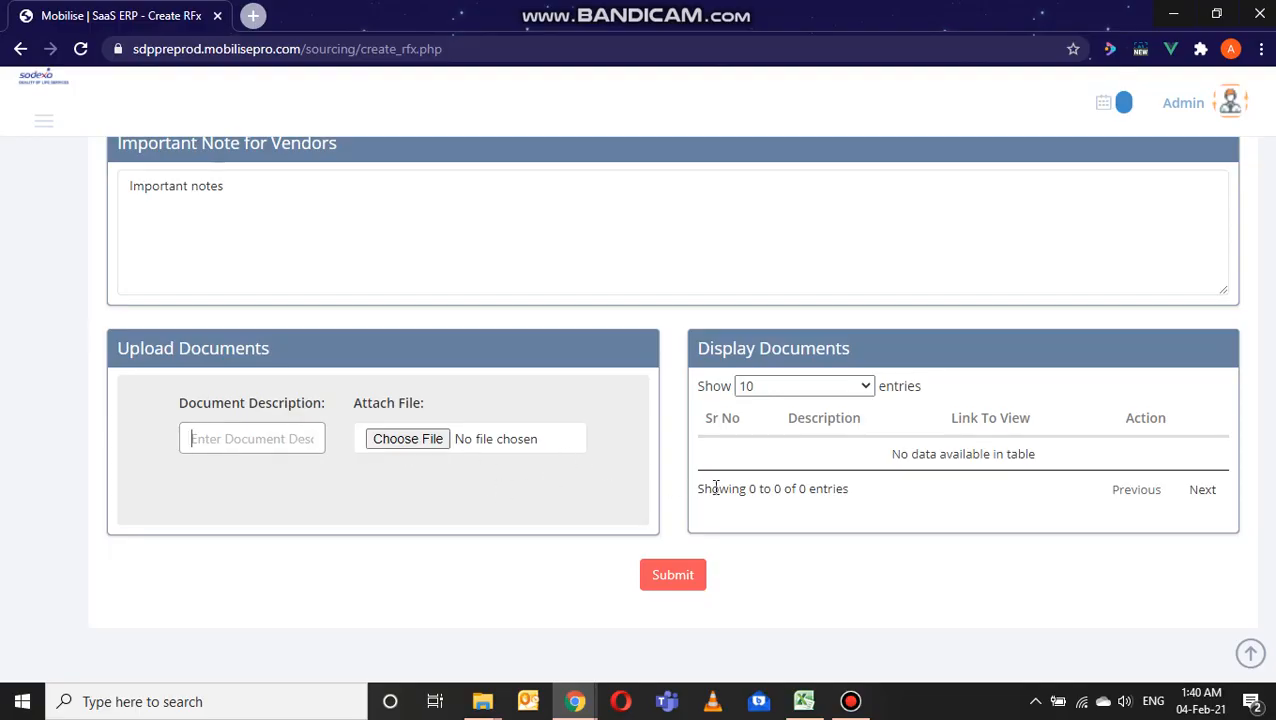
left_click(695, 585)
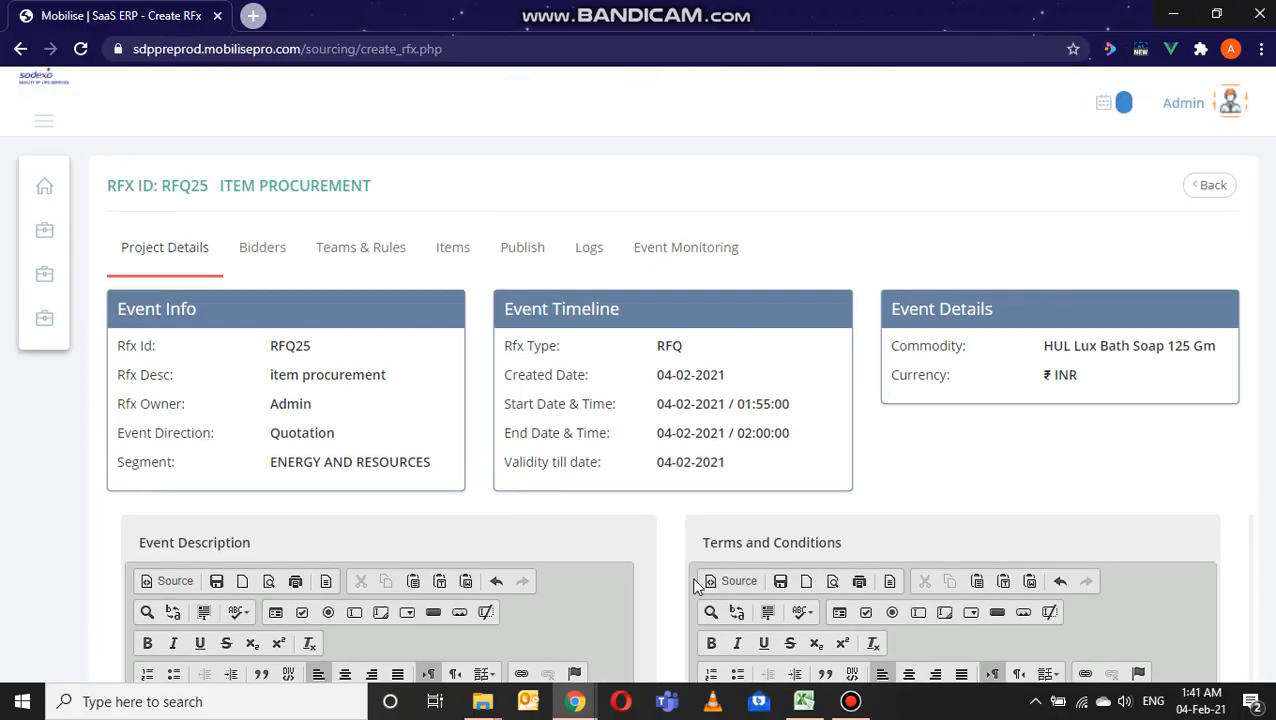
Step: Add the internal vendor VC3, Powertech Engineering Solutions, to the event's bidders
left_click(272, 255)
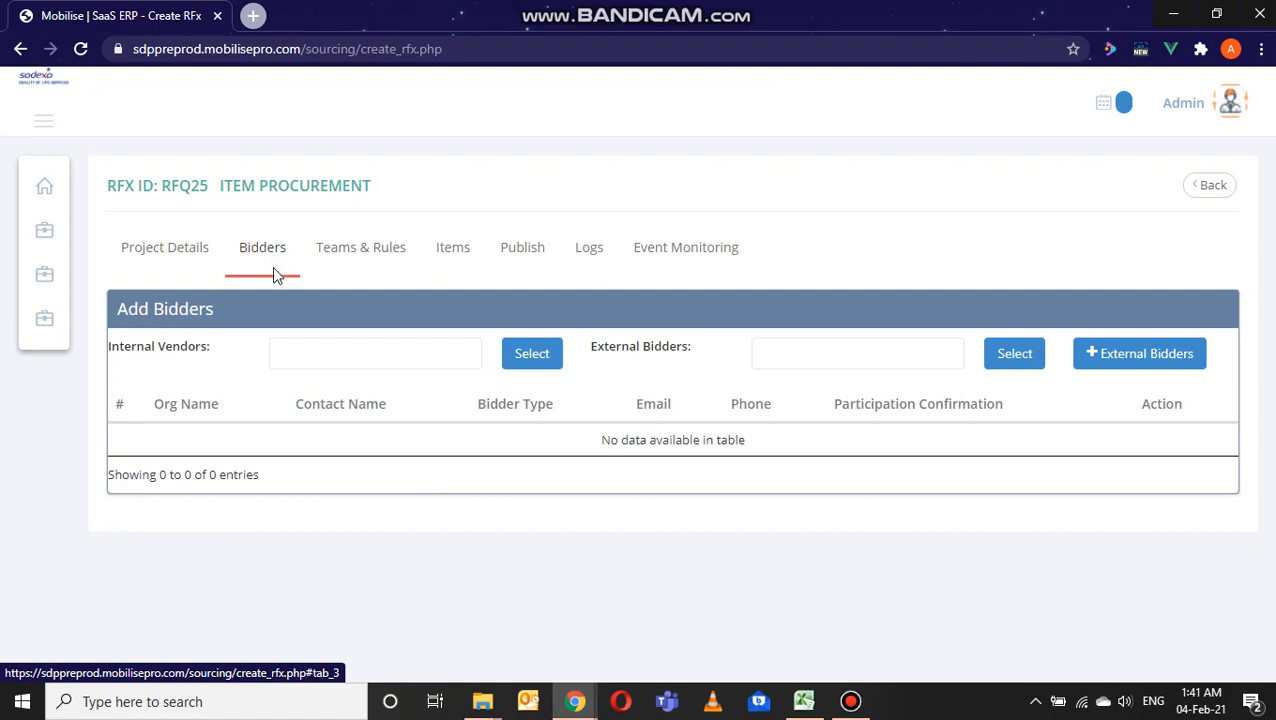
left_click(461, 357)
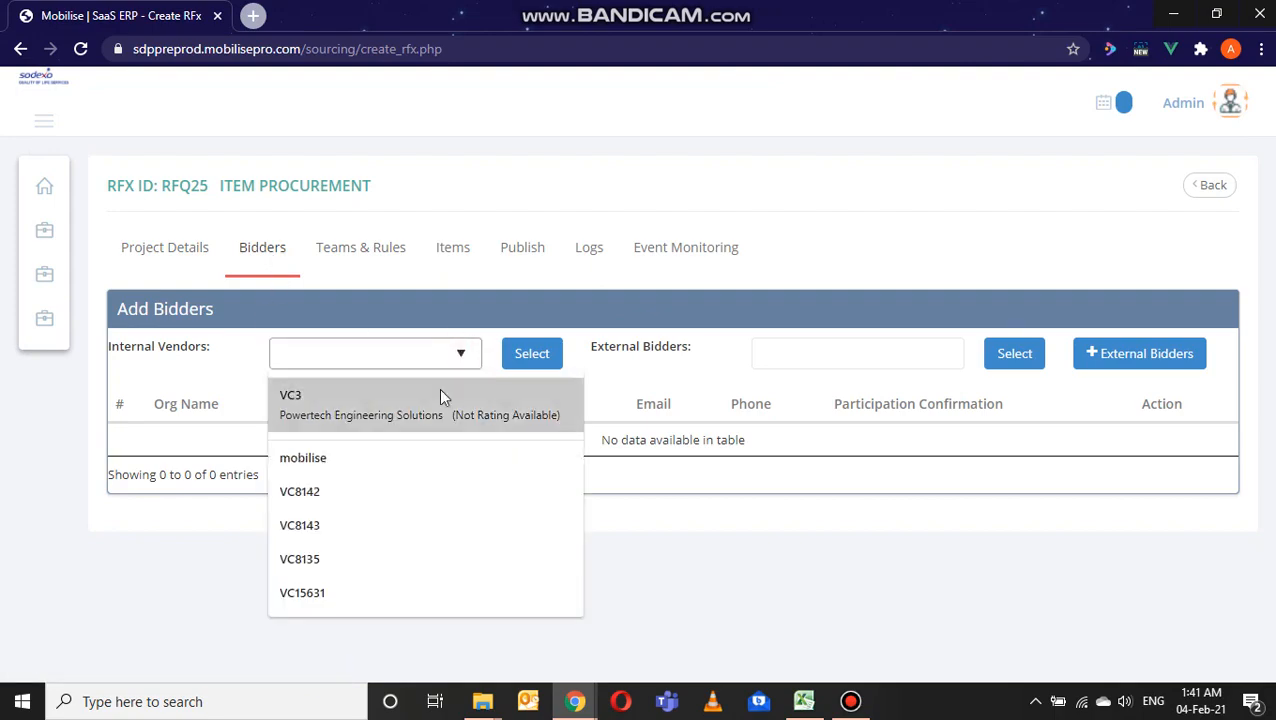
left_click(440, 393)
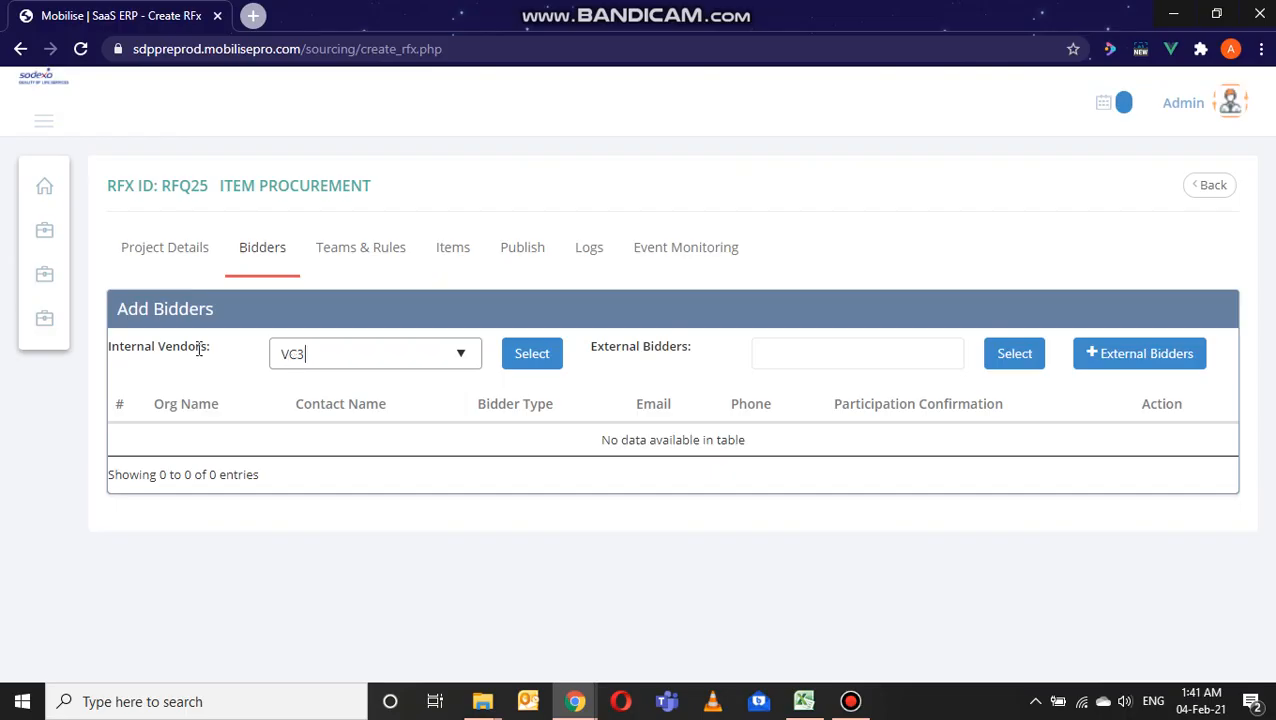
left_click_drag(211, 348, 119, 352)
triple_click(650, 344)
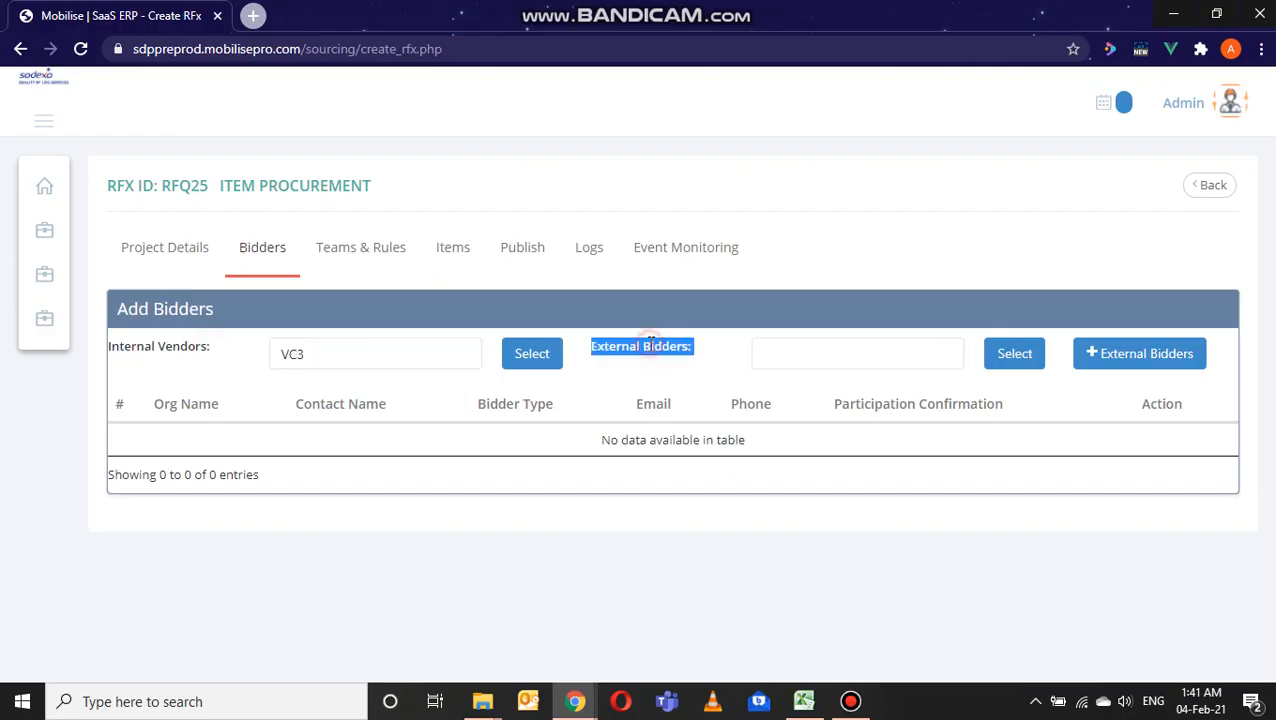
left_click(415, 361)
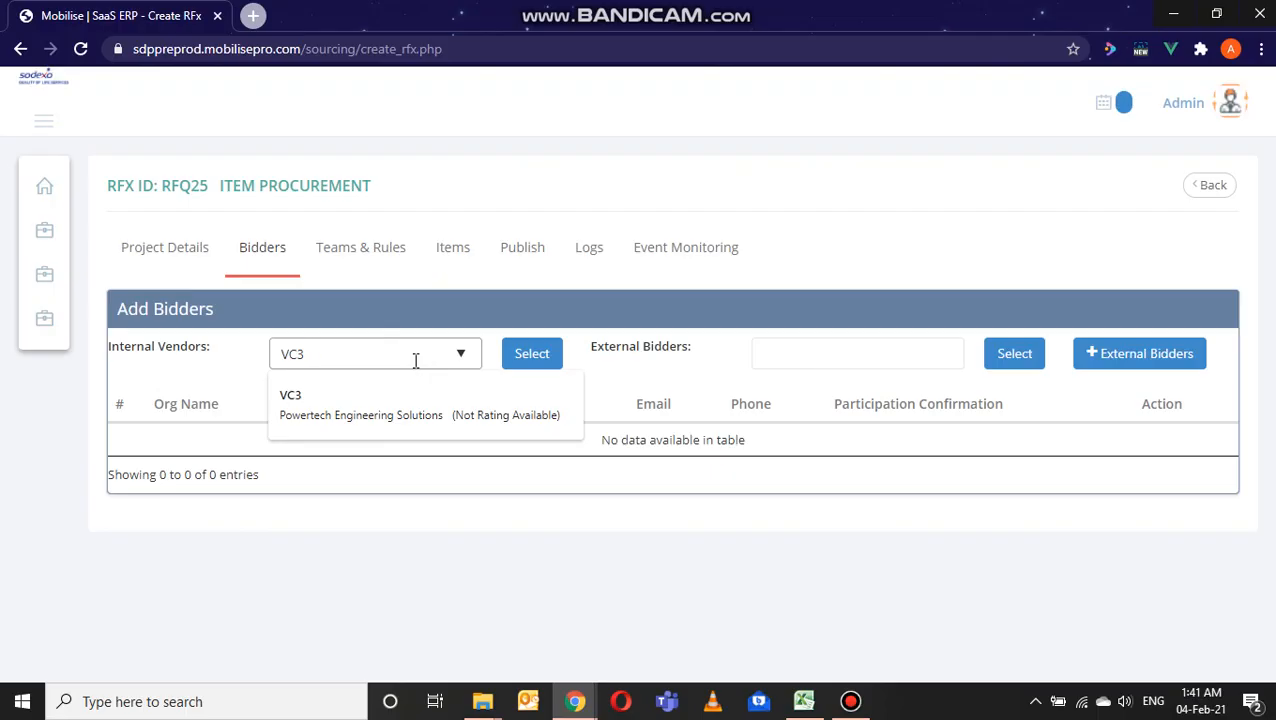
left_click(346, 415)
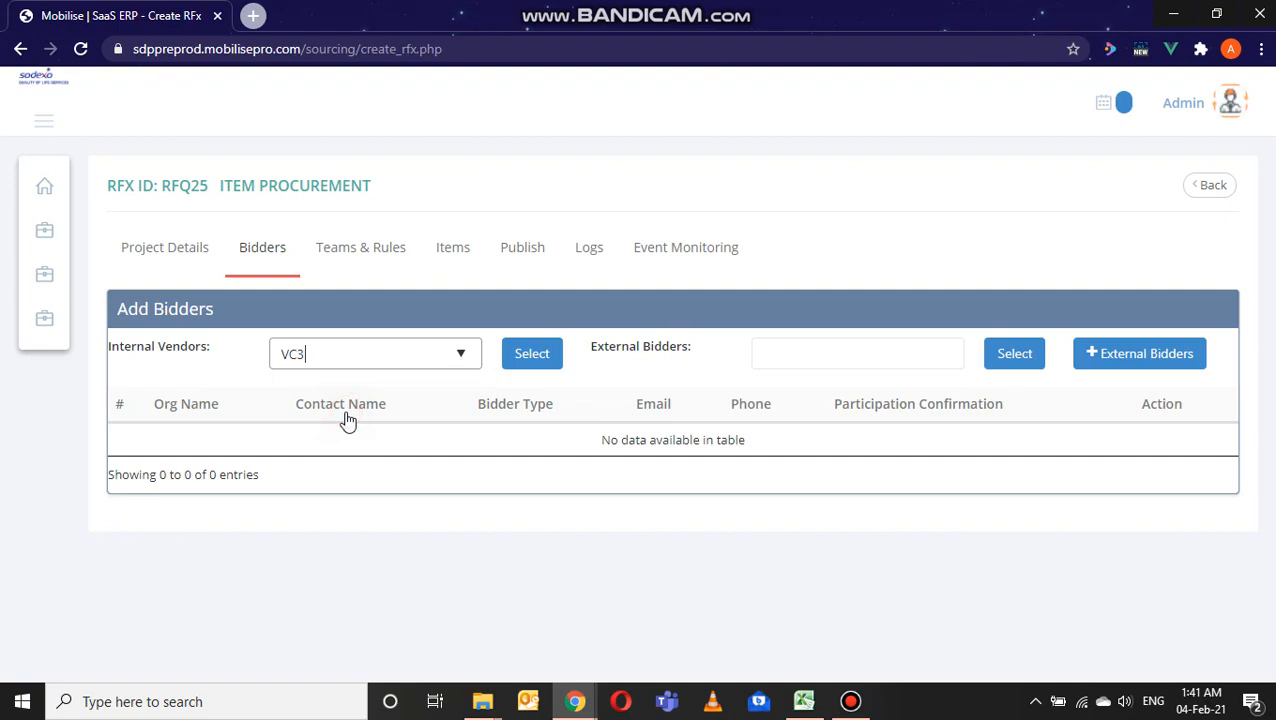
left_click(530, 360)
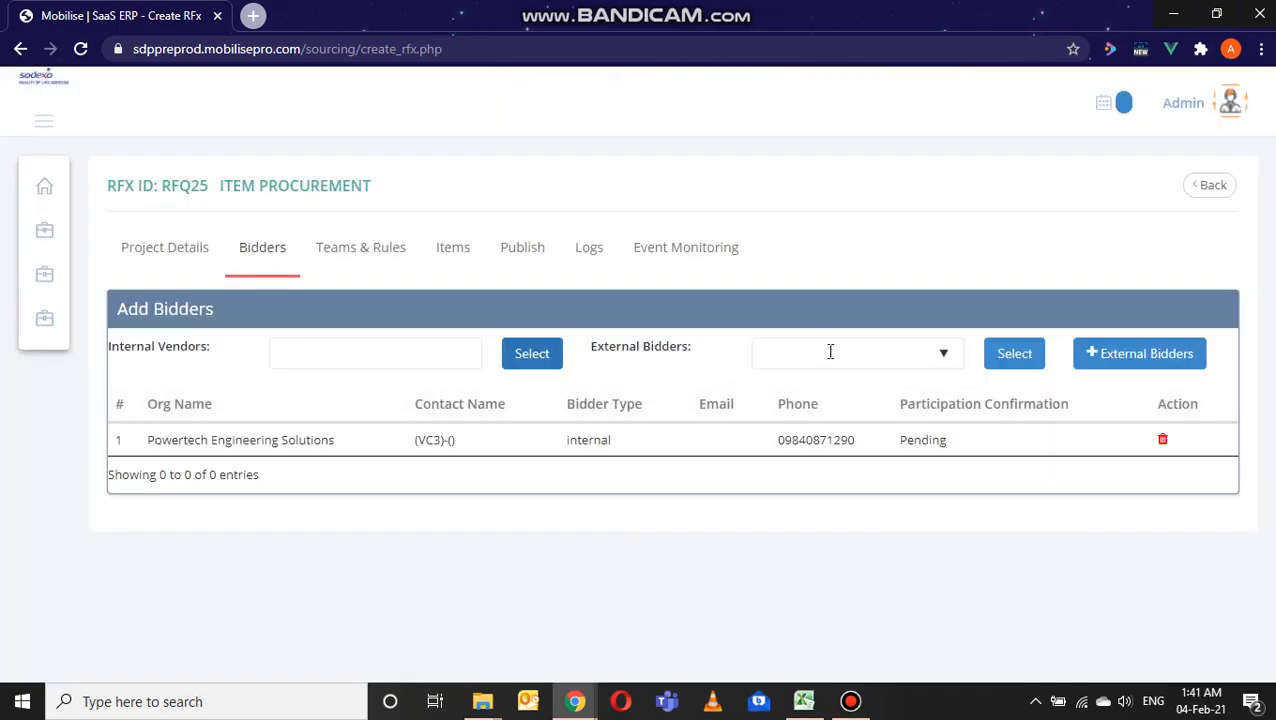
Step: Look through the existing external bidders and the blank form for adding an external vendor, leaving both without changes
left_click(830, 352)
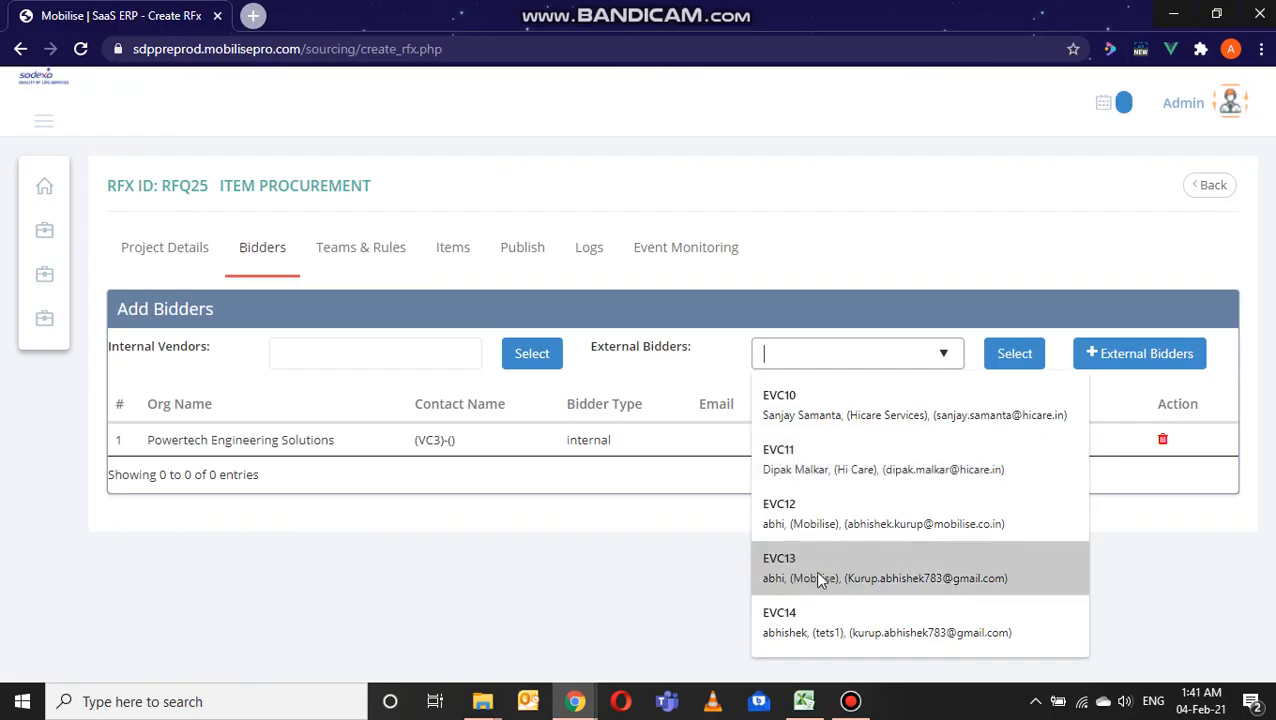
left_click(700, 607)
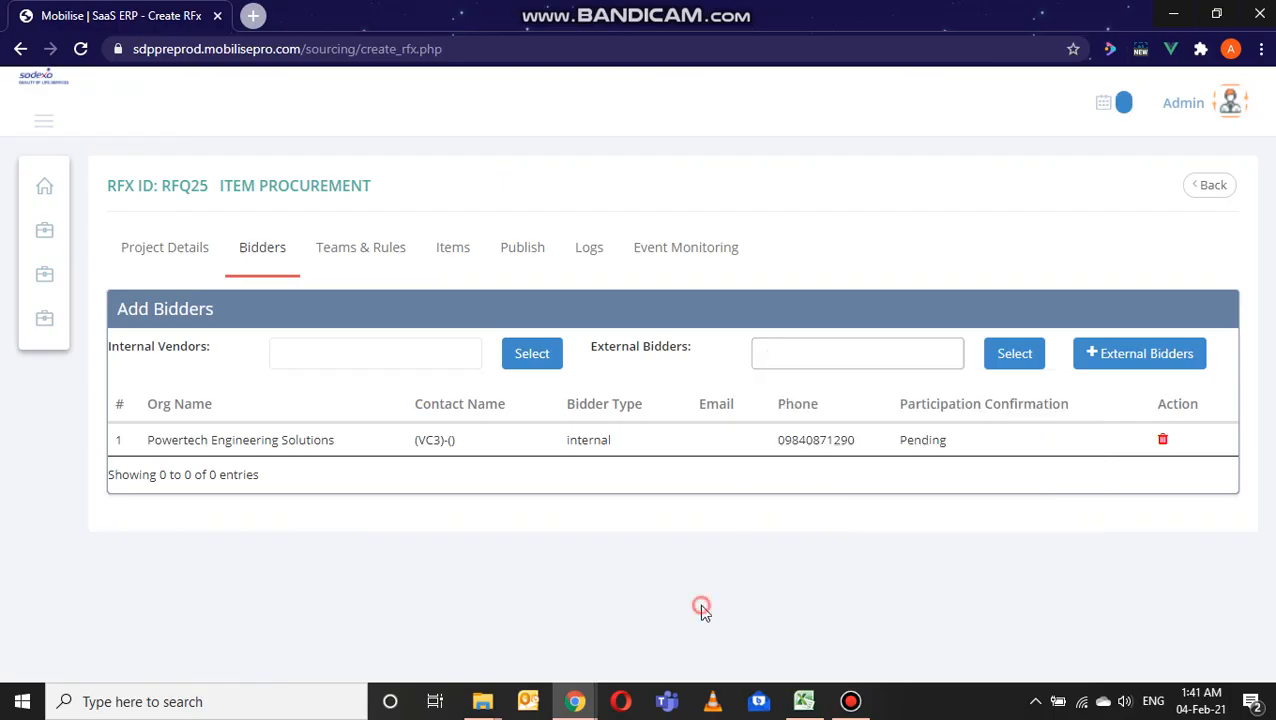
left_click(1134, 360)
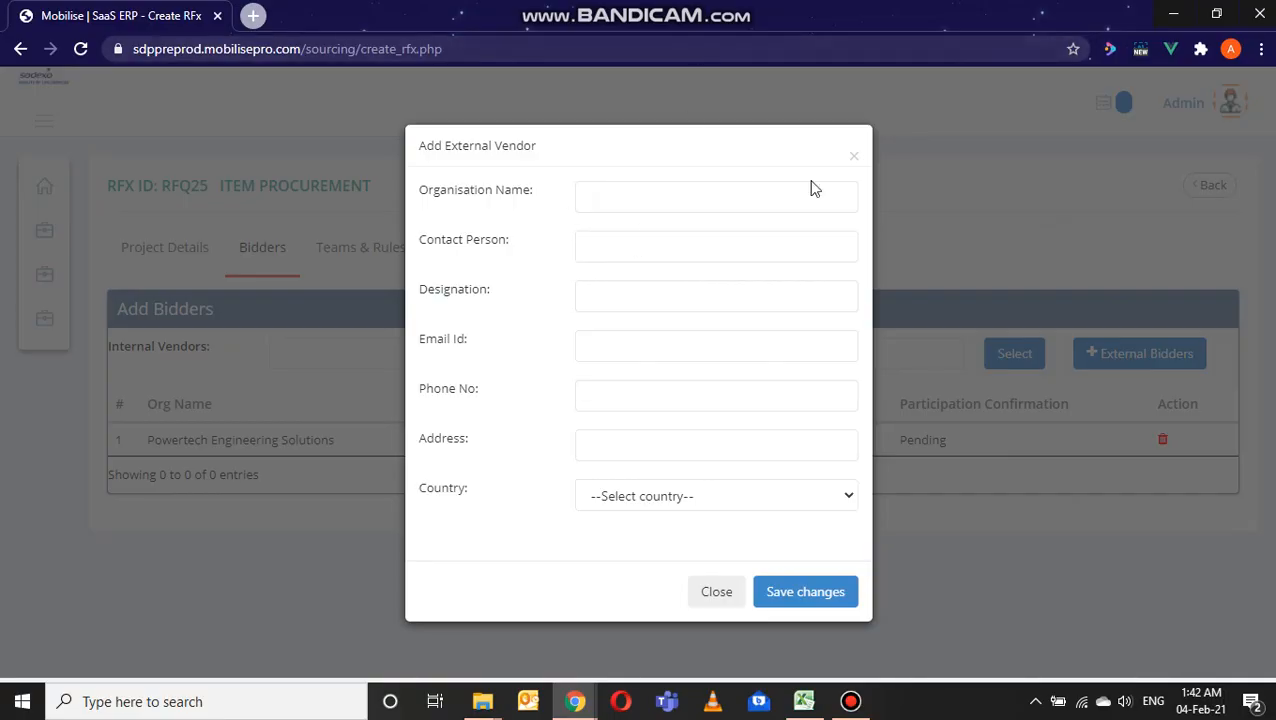
left_click(852, 163)
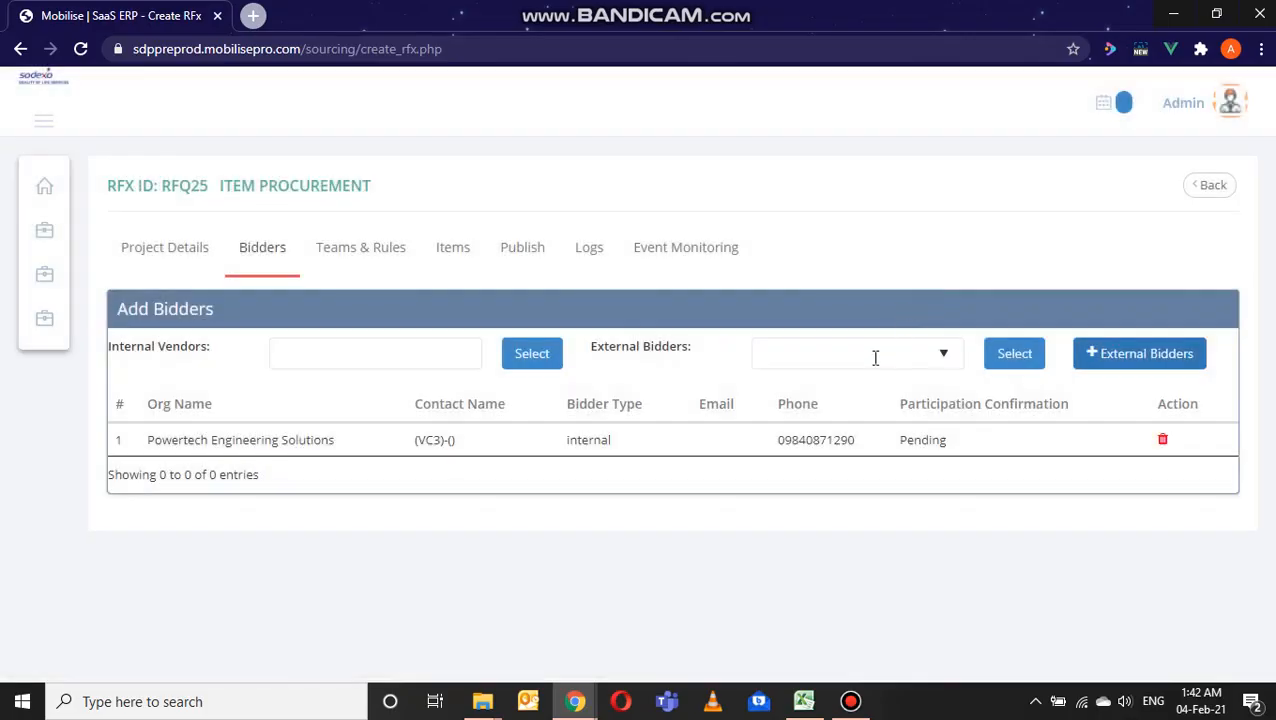
Step: Add the existing external bidder EVC14 from the organisation tets1 to the event's bidders
left_click(872, 356)
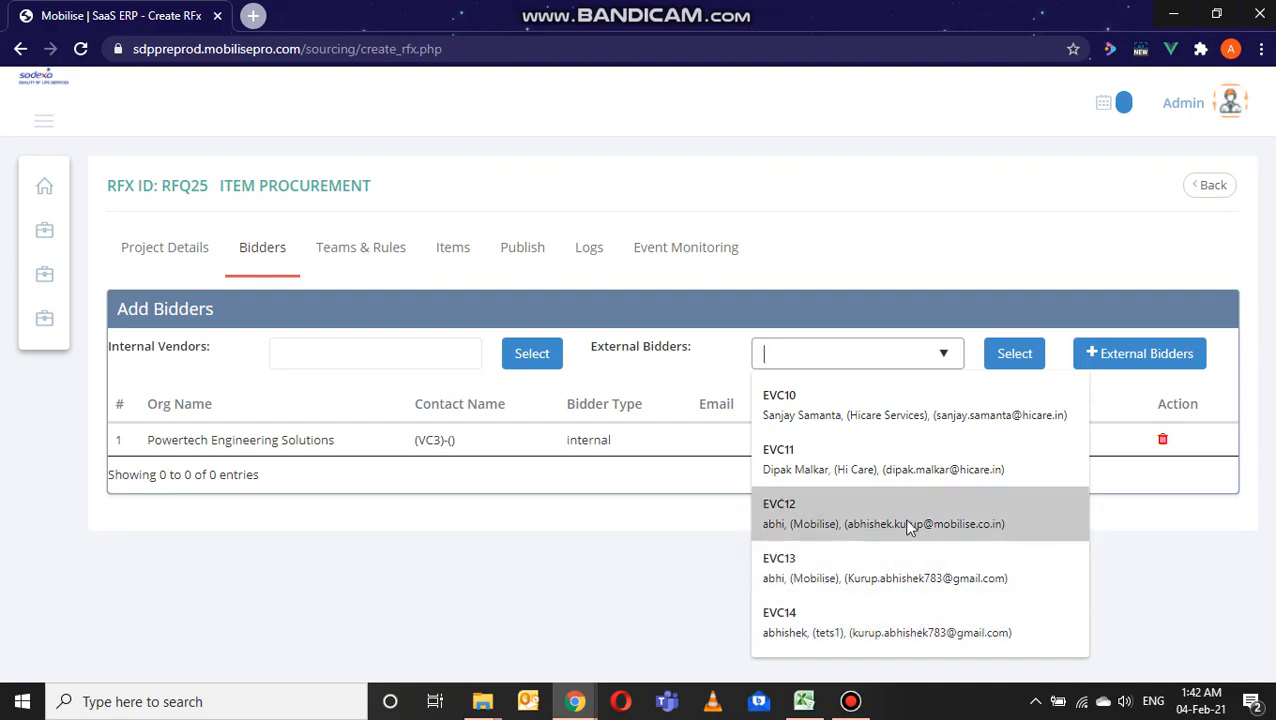
left_click(886, 621)
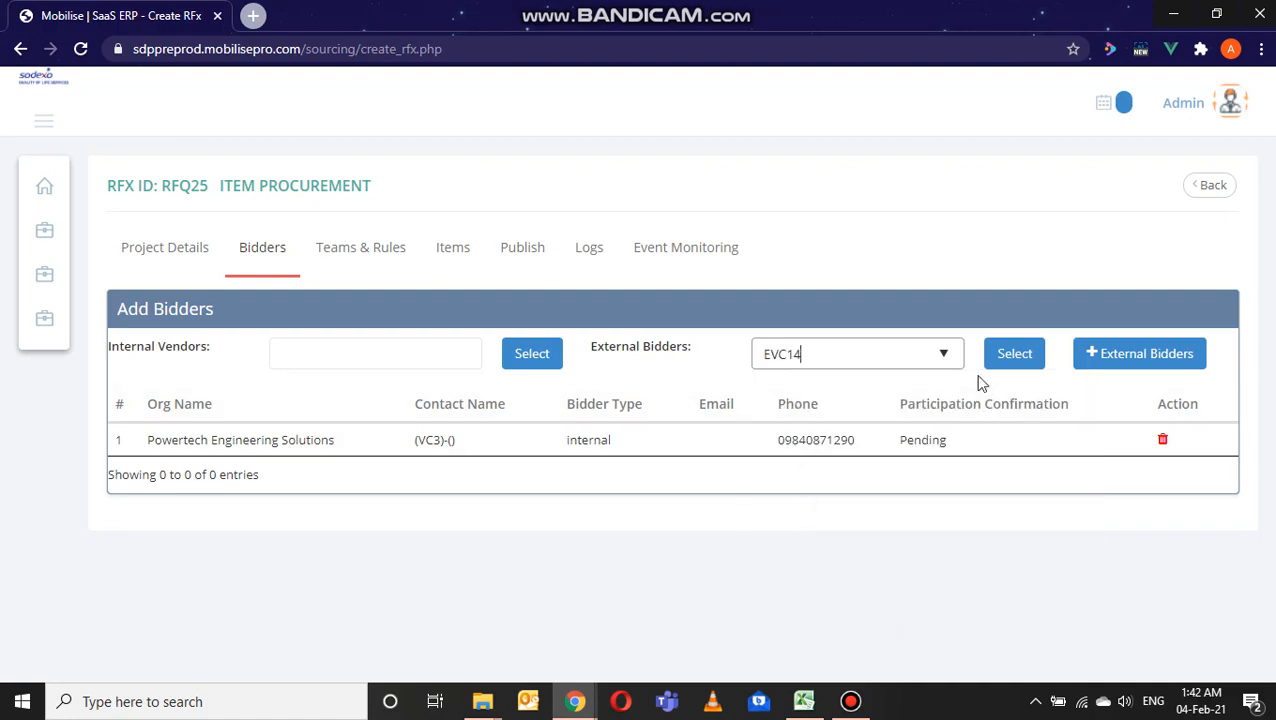
left_click(1014, 354)
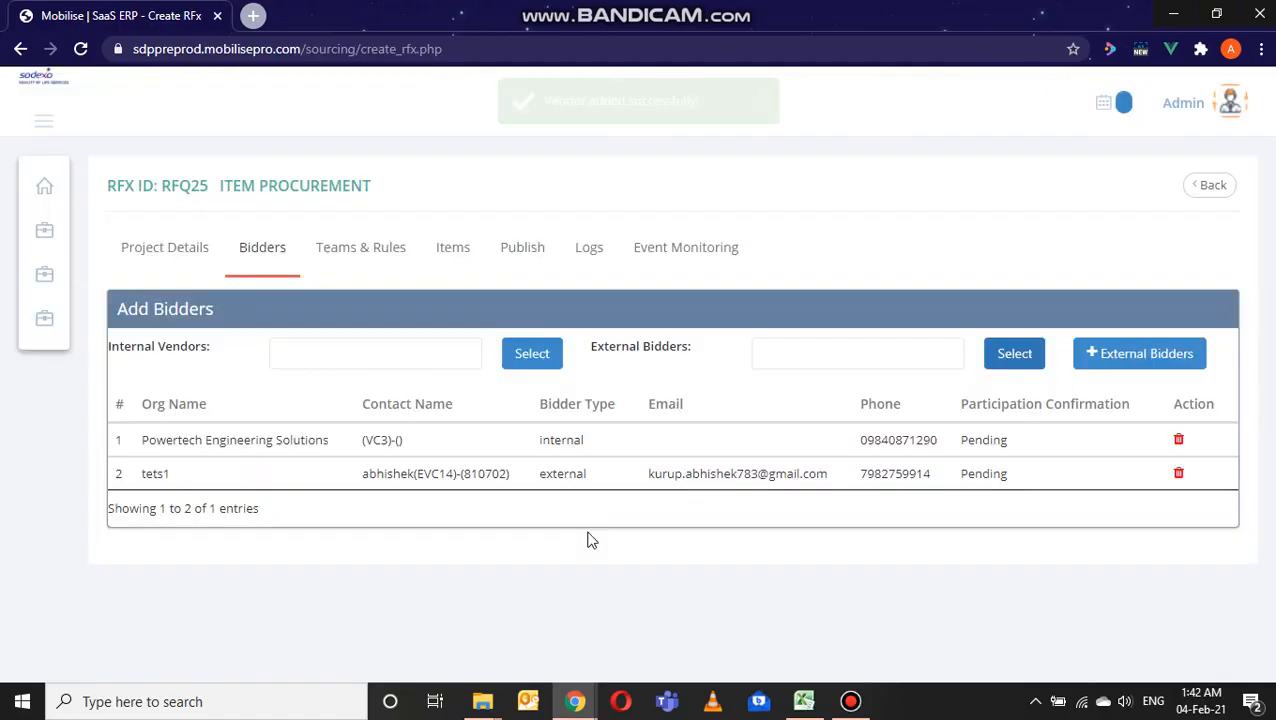
Step: Add one employee from the available staff to the event's team and save the change
left_click(354, 254)
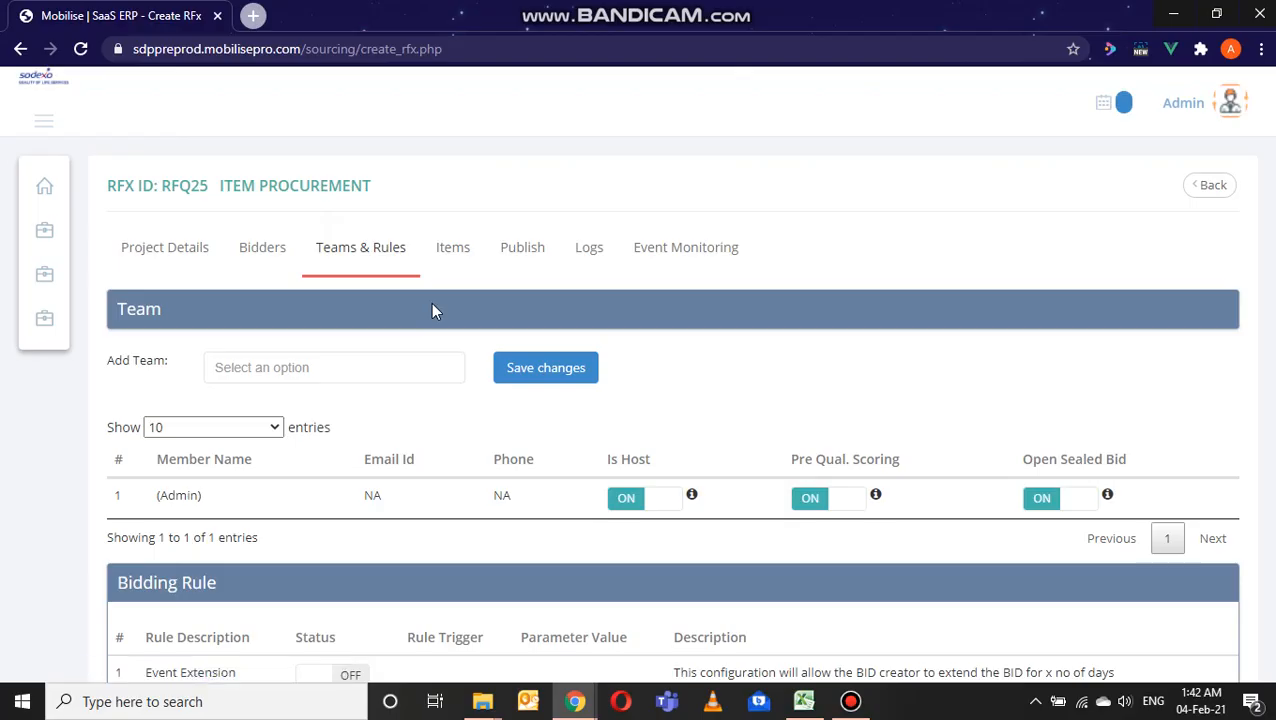
scroll(432, 310, "down", 1)
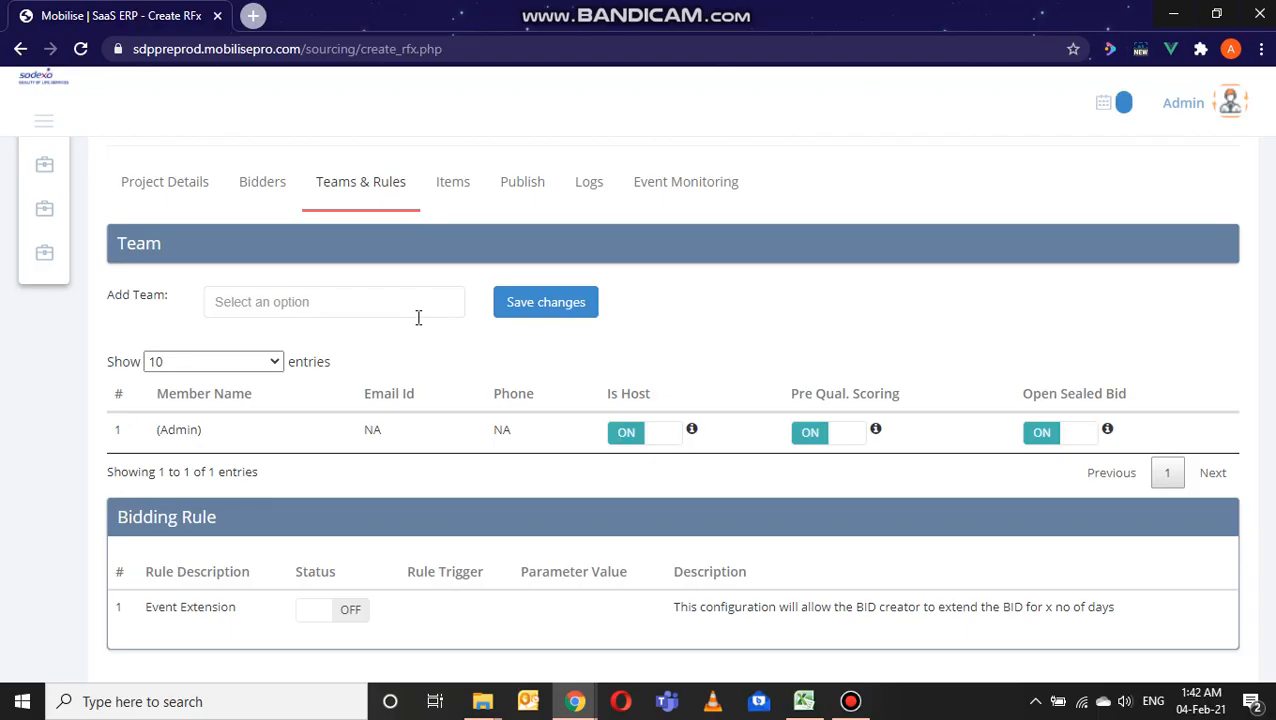
left_click(381, 307)
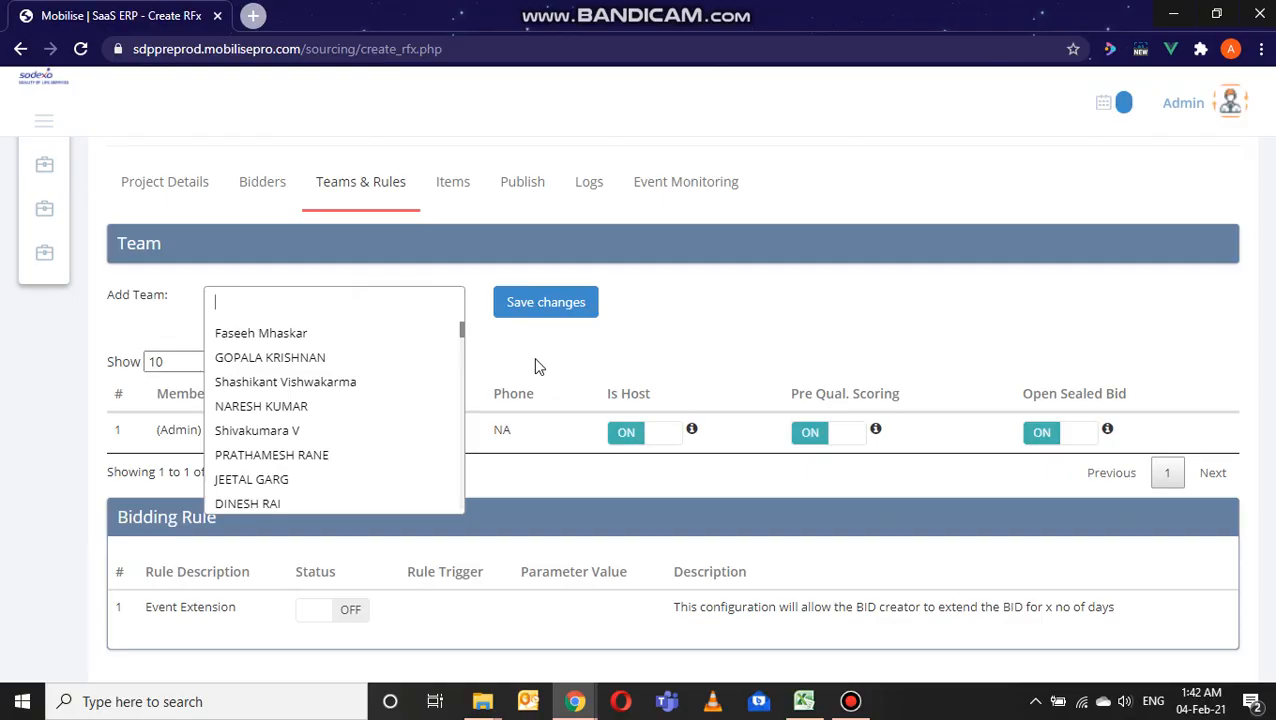
scroll(436, 393, "down", 2)
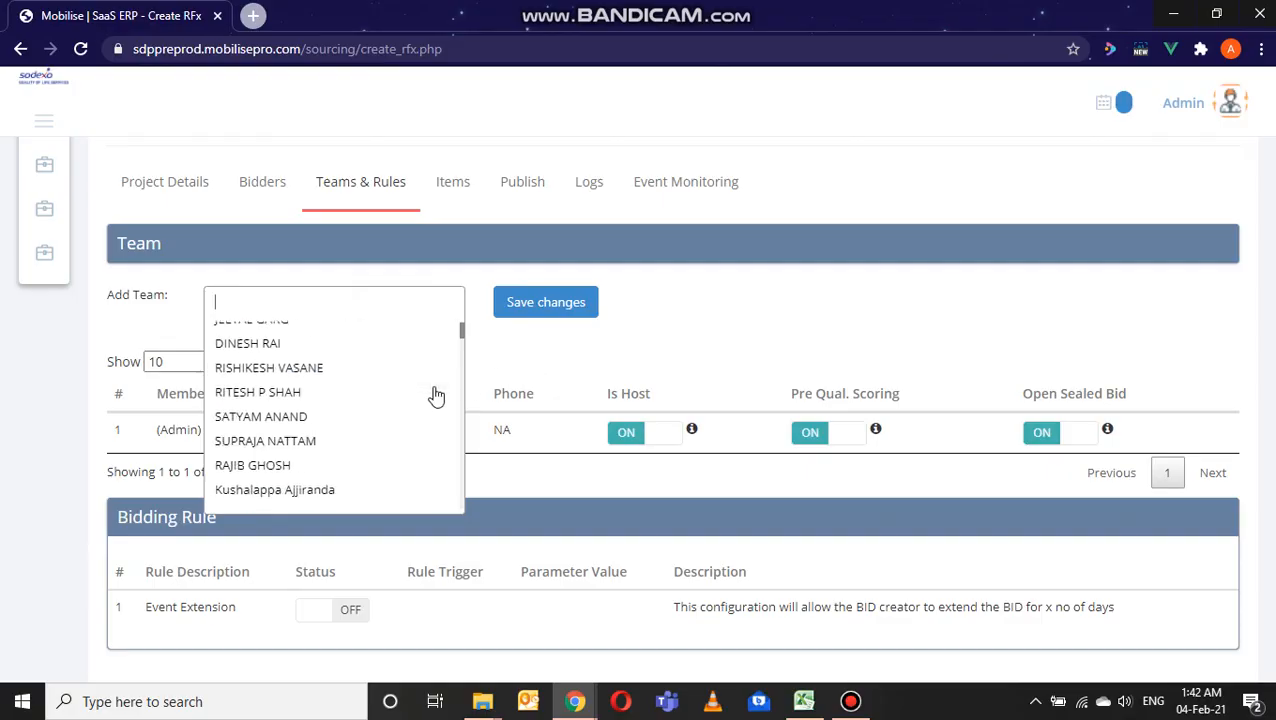
scroll(436, 396, "up", 1)
scroll(436, 396, "down", 2)
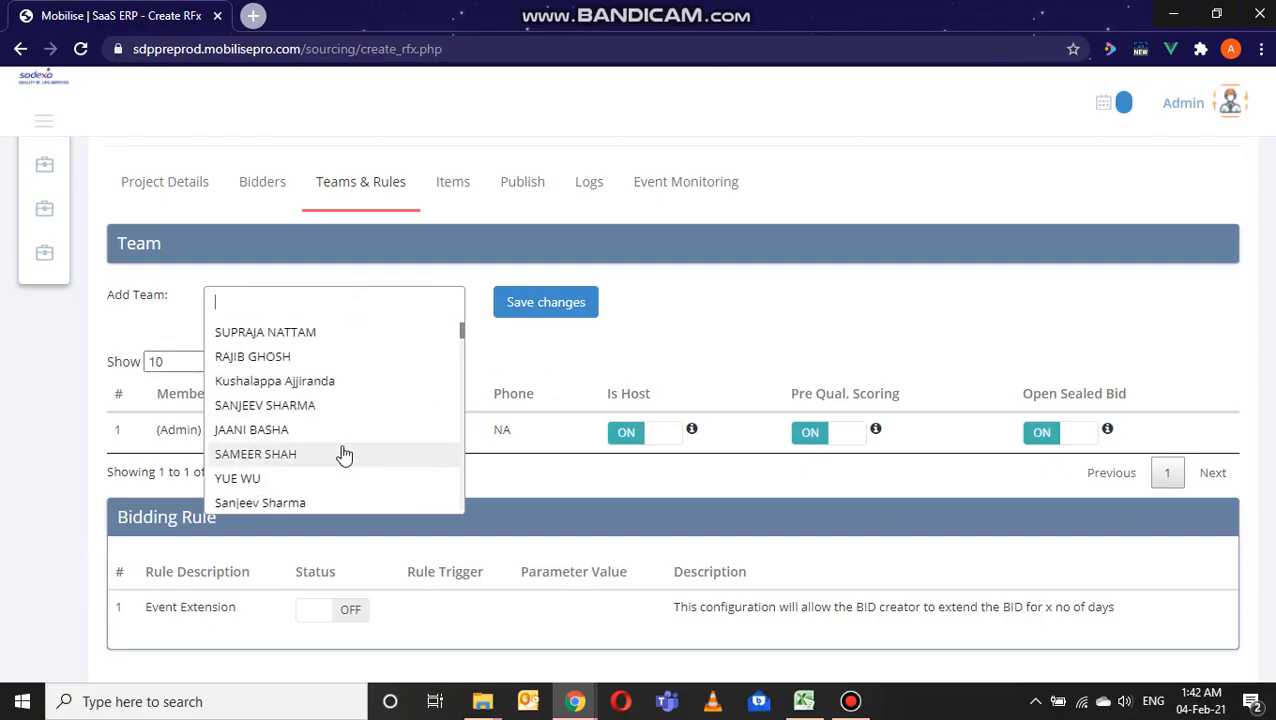
left_click(343, 455)
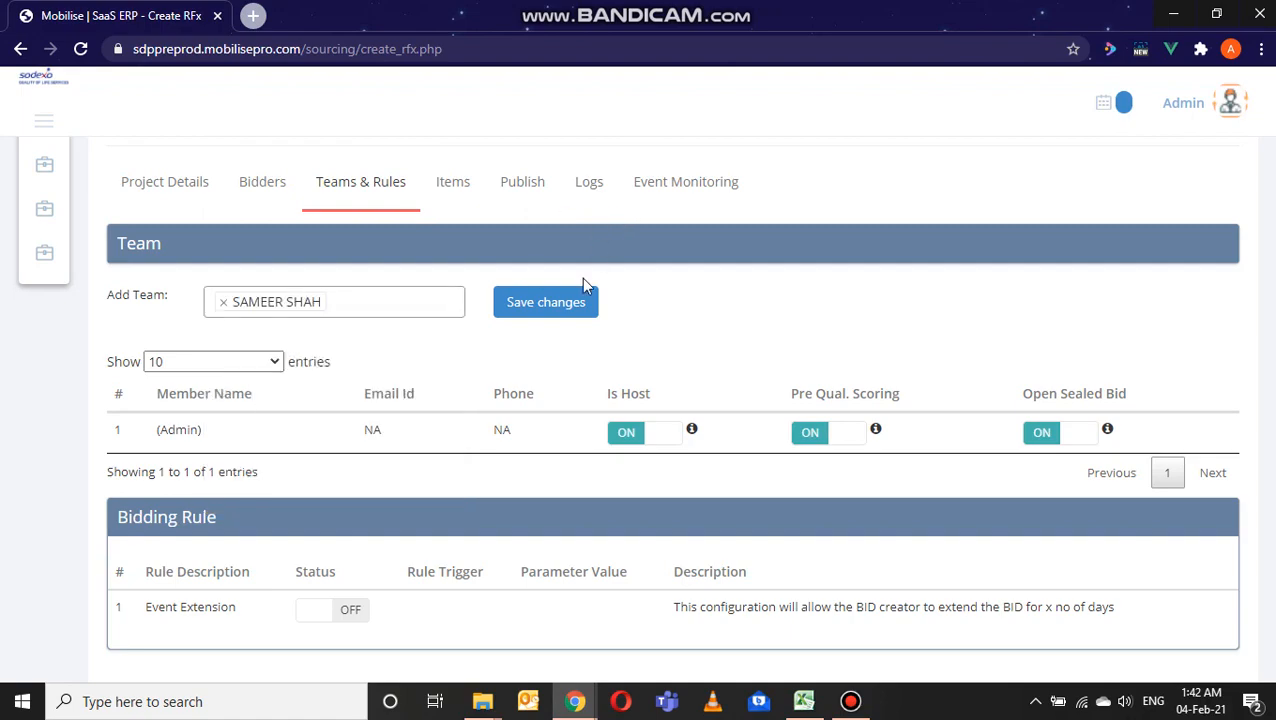
left_click(576, 309)
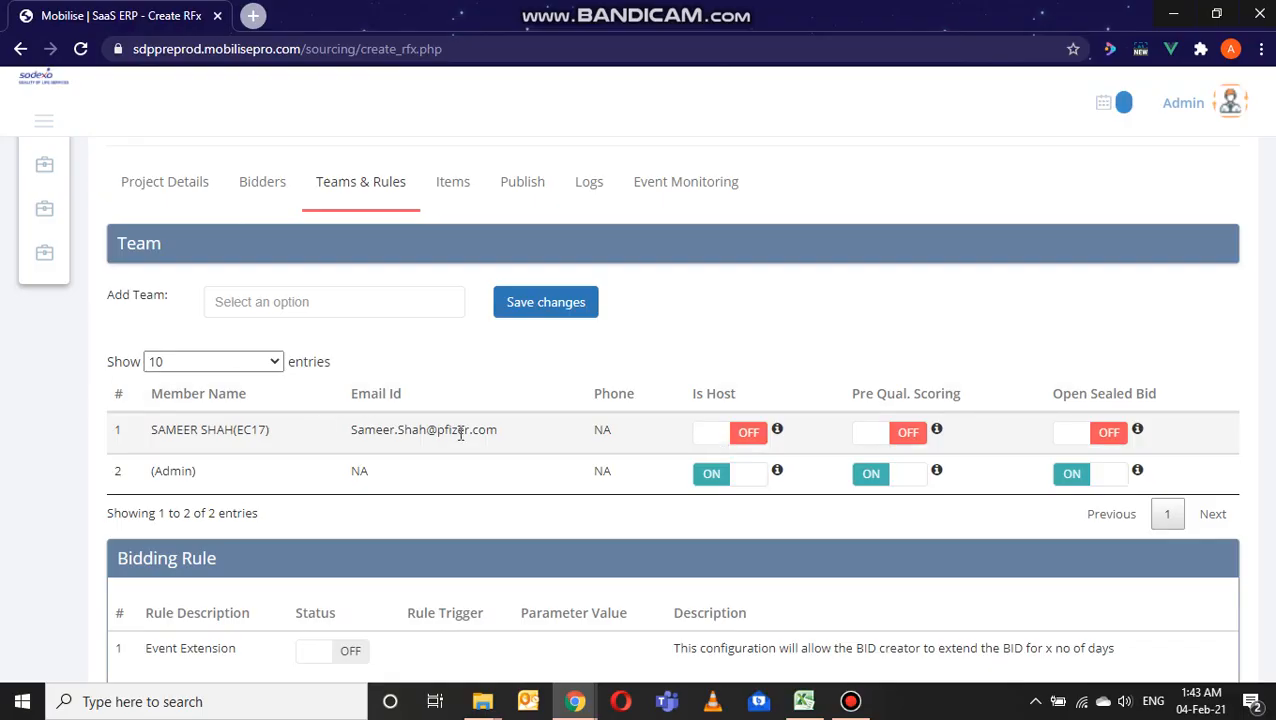
Step: Grant the newly added team member the host right and withdraw it again
left_click(712, 435)
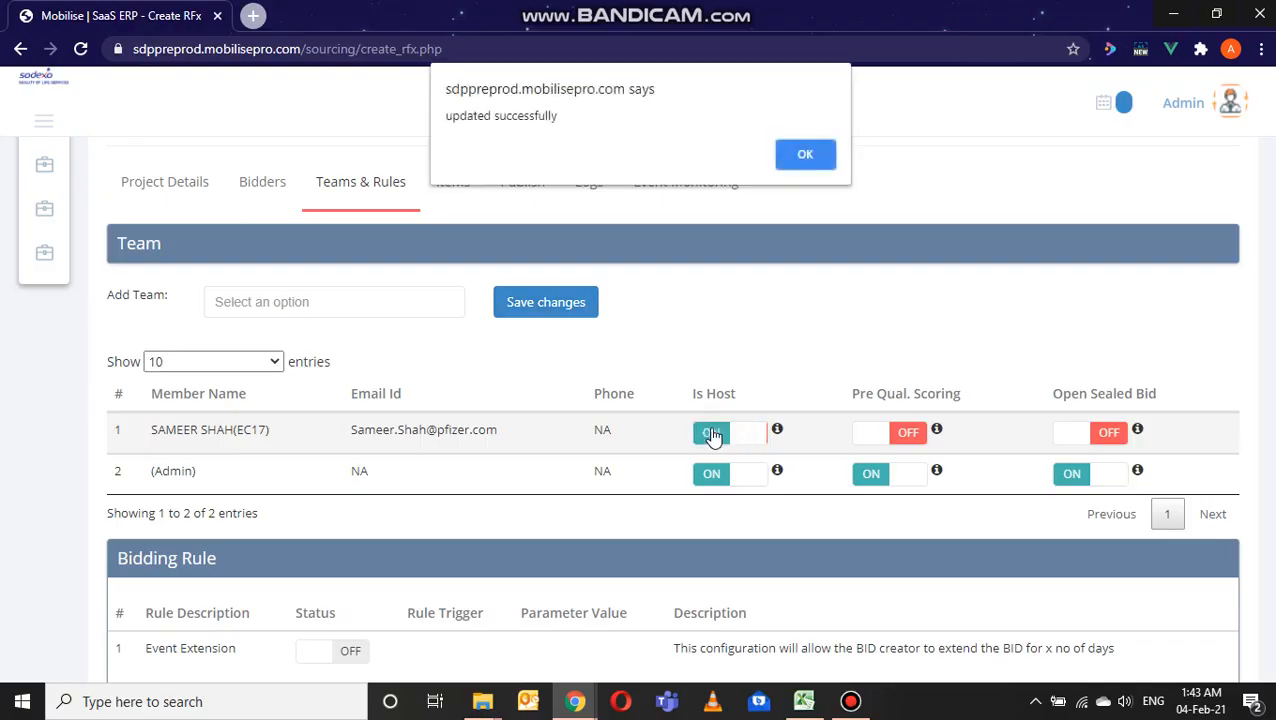
left_click(830, 157)
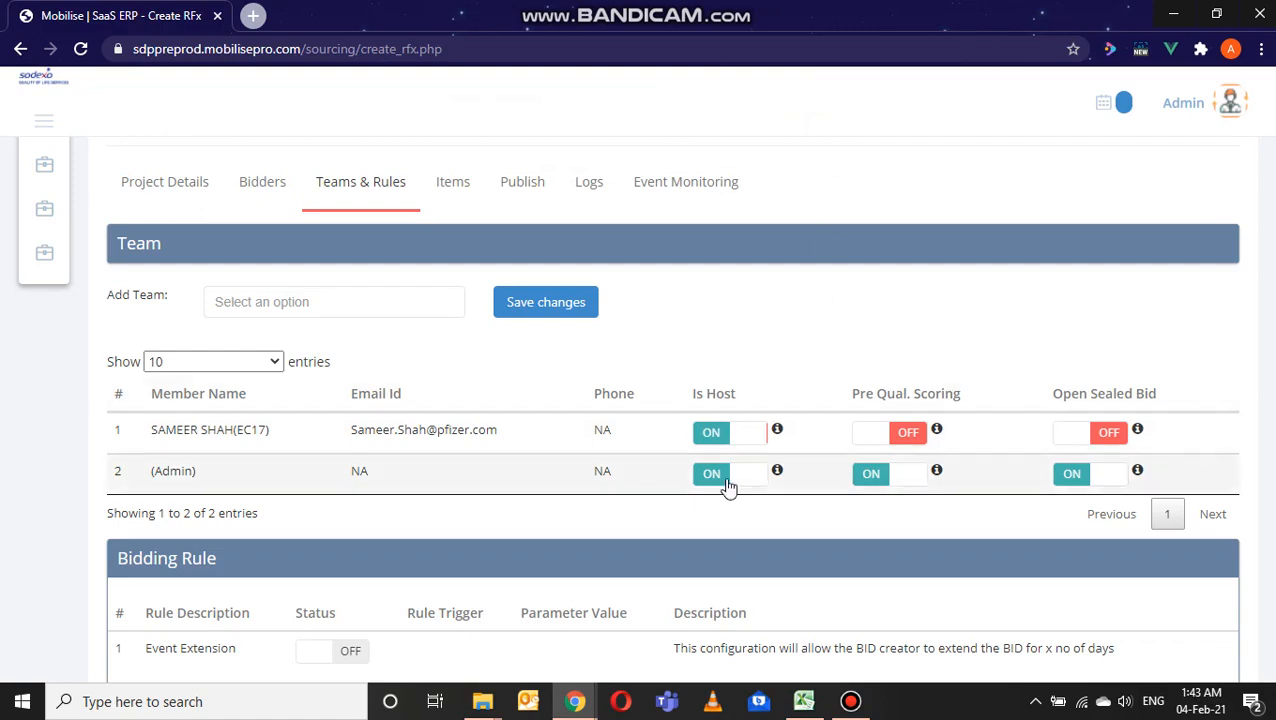
scroll(777, 490, "down", 1)
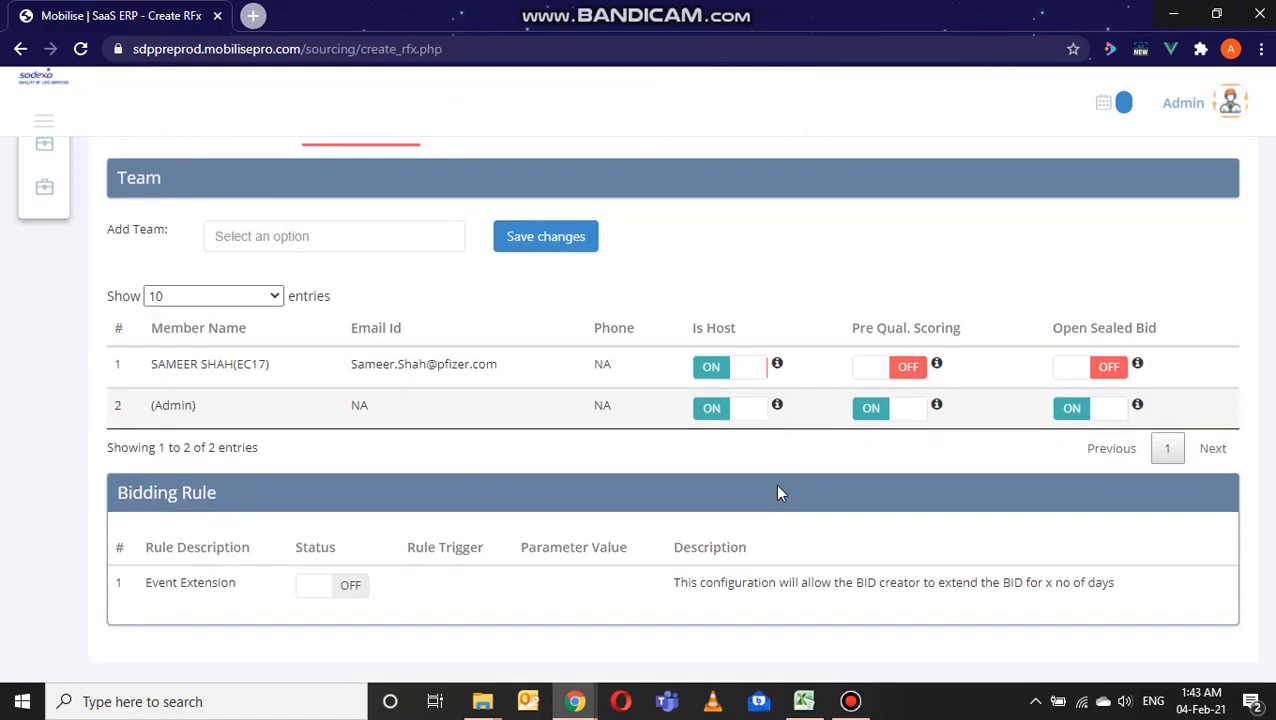
left_click(712, 370)
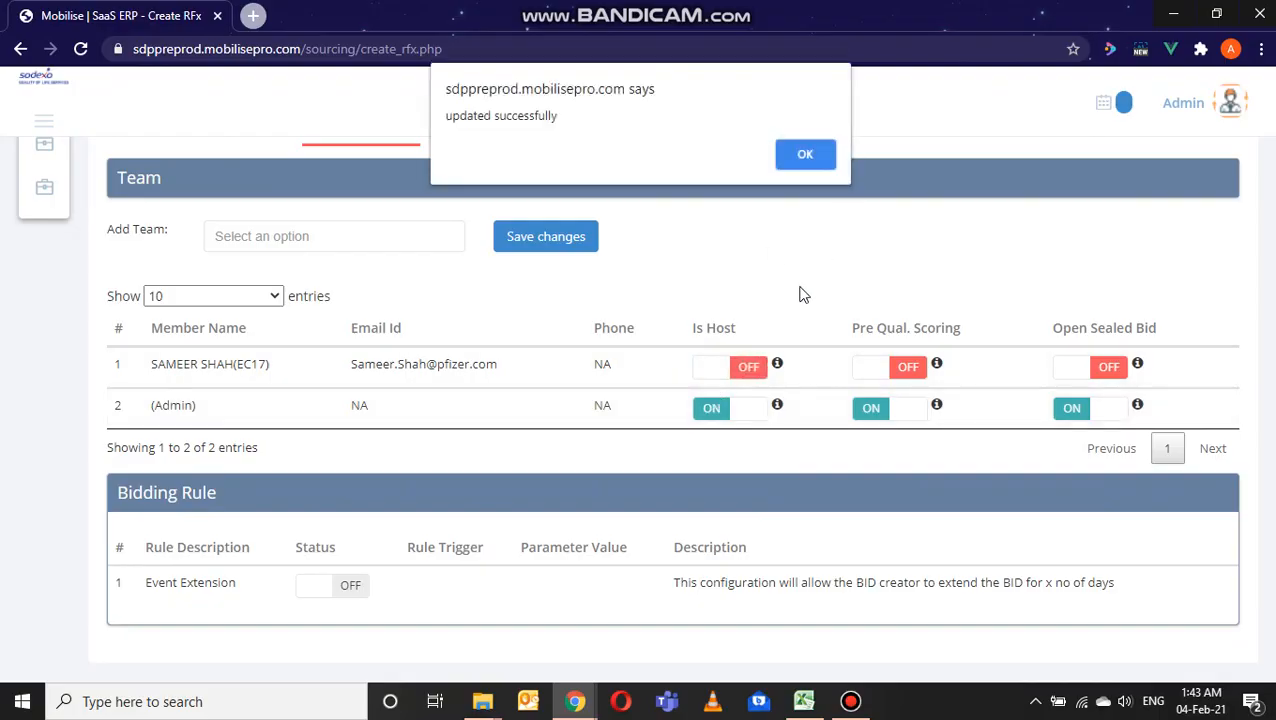
left_click(802, 166)
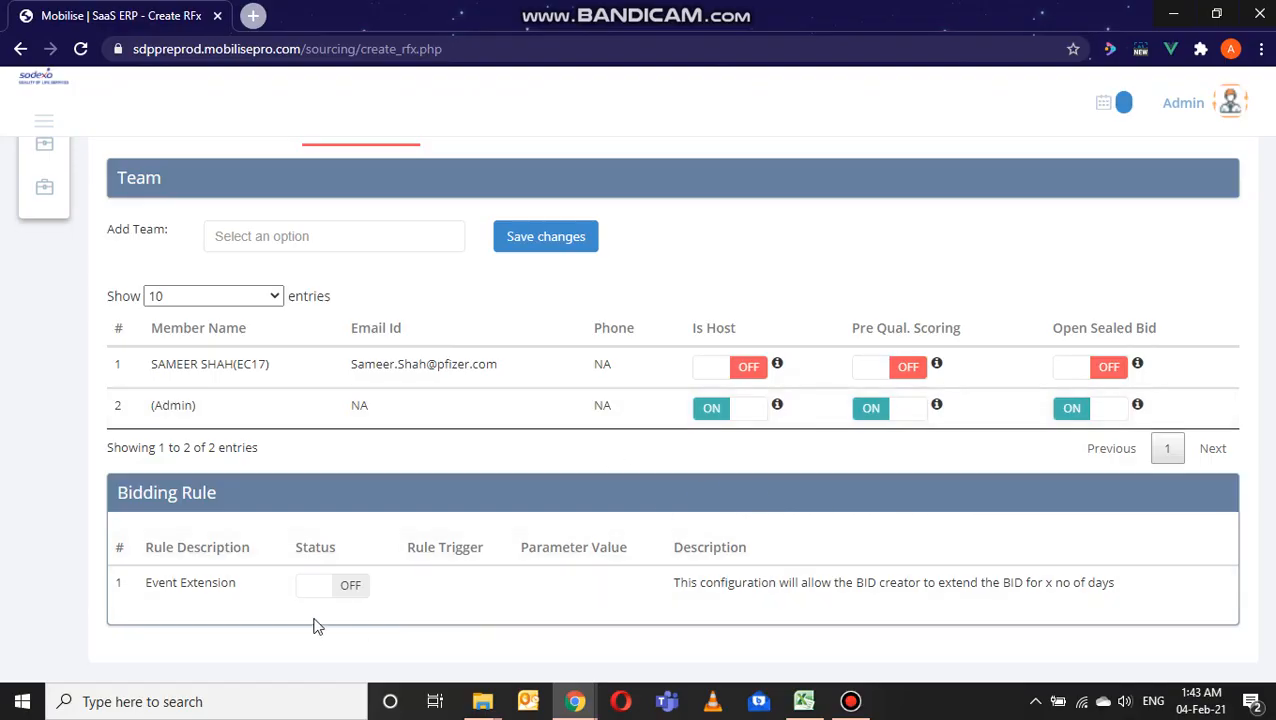
Step: Try the Event Extension bidding rule by switching it on and back off
scroll(333, 540, "down", 1)
scroll(333, 540, "down", 1)
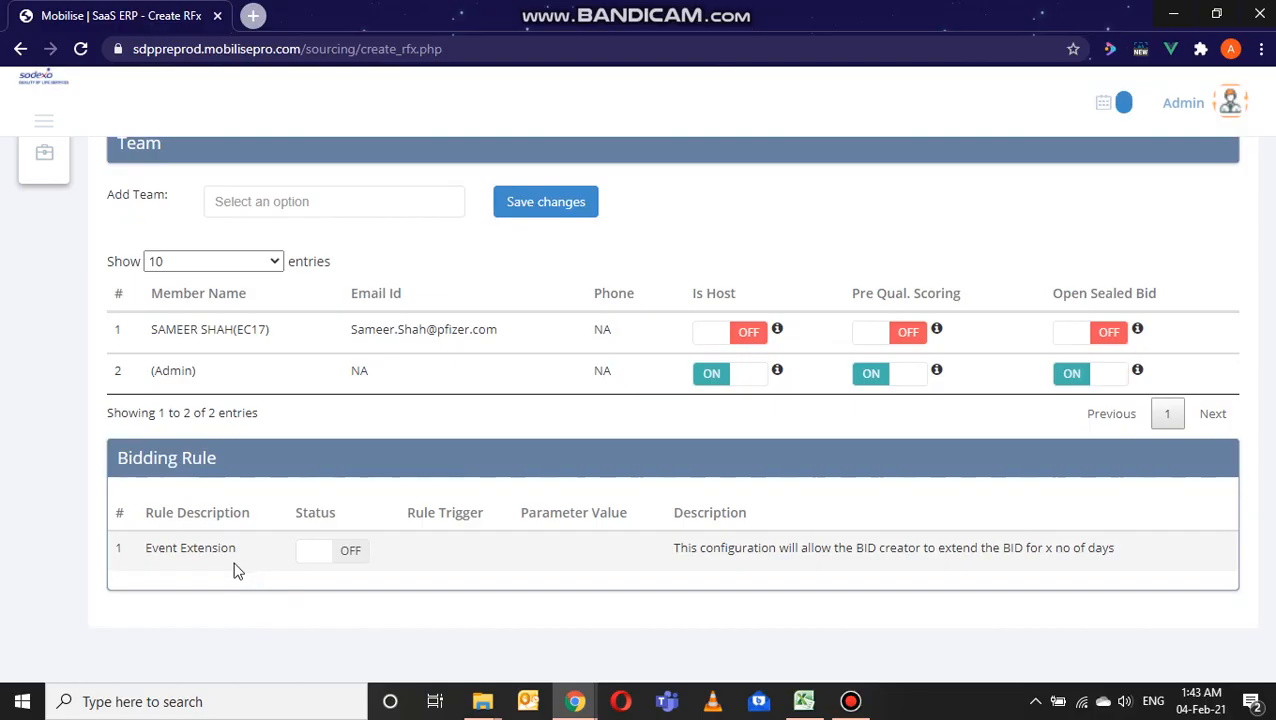
left_click(321, 569)
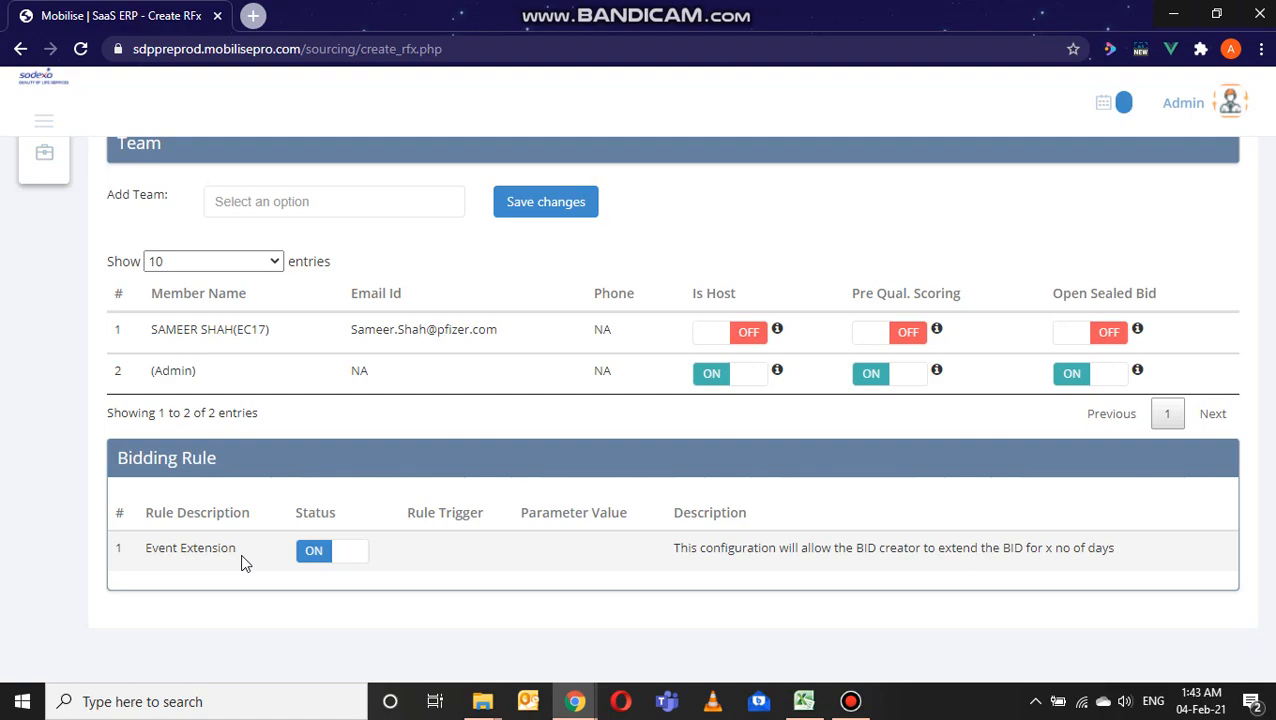
left_click(306, 557)
scroll(305, 558, "up", 2)
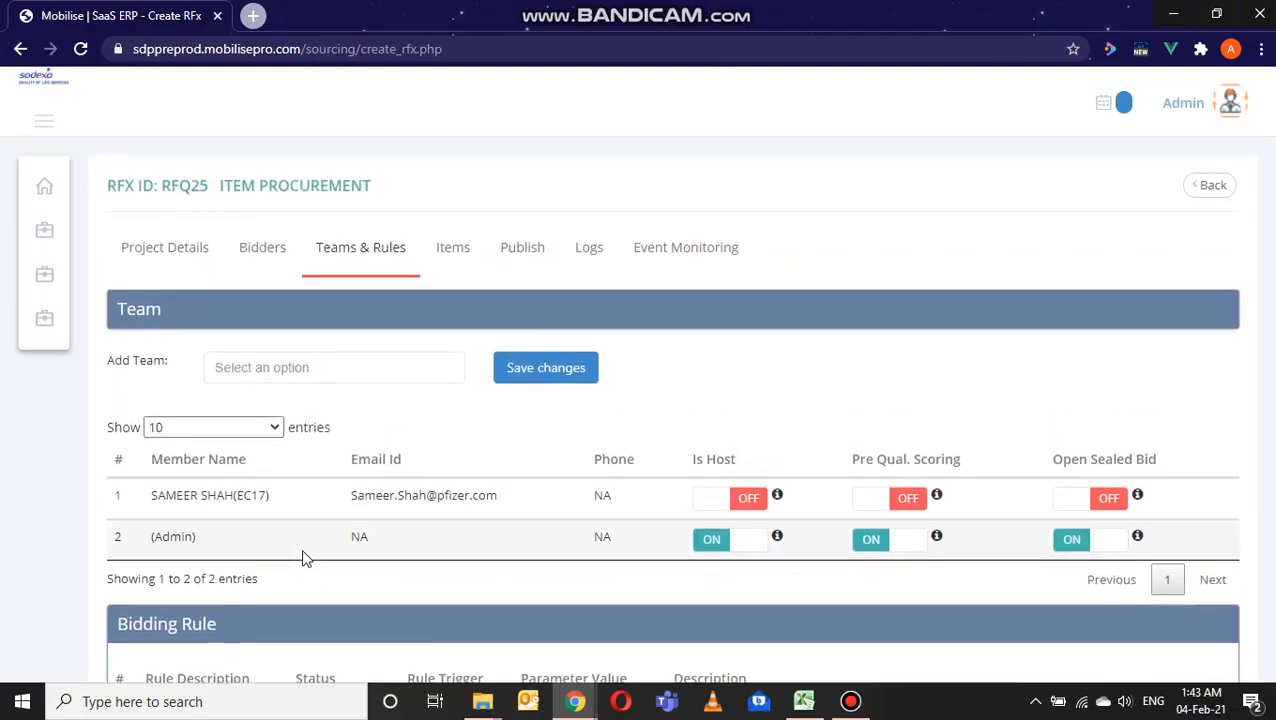
scroll(445, 370, "down", 1)
scroll(445, 370, "up", 2)
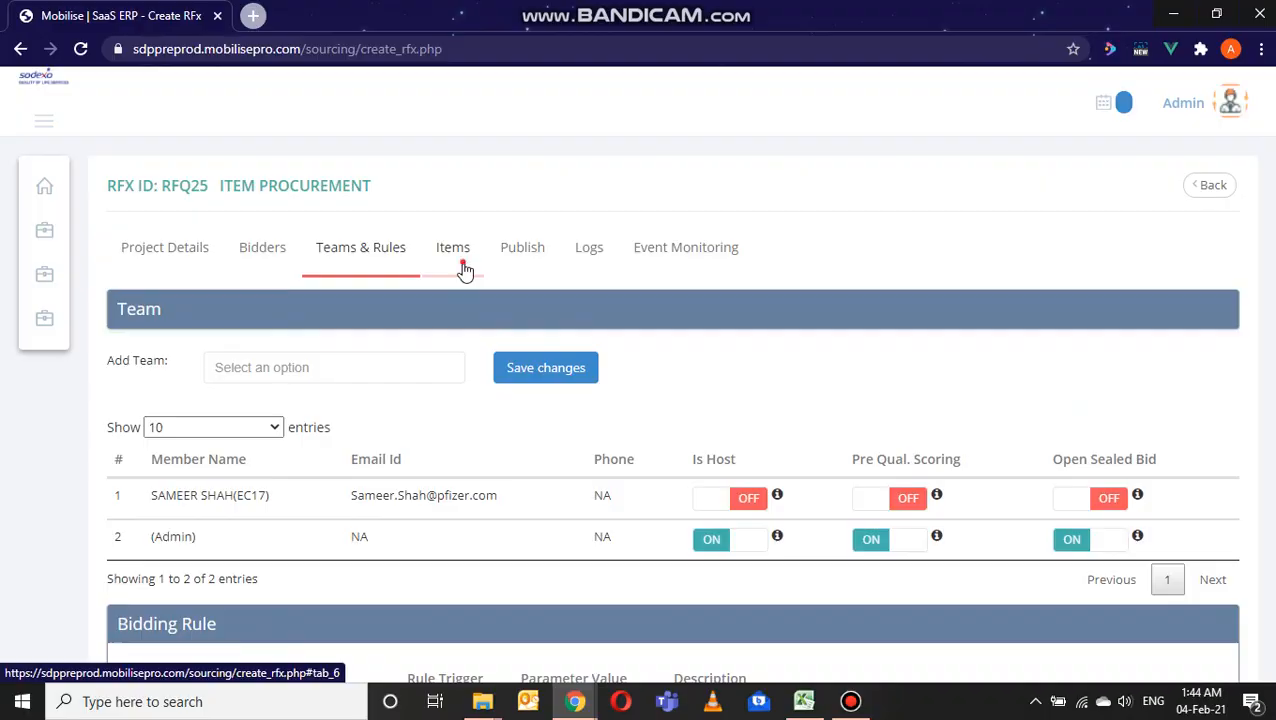
Step: Start a new event item with description "hul soap", work description "work descp" and quantity 1
left_click(463, 268)
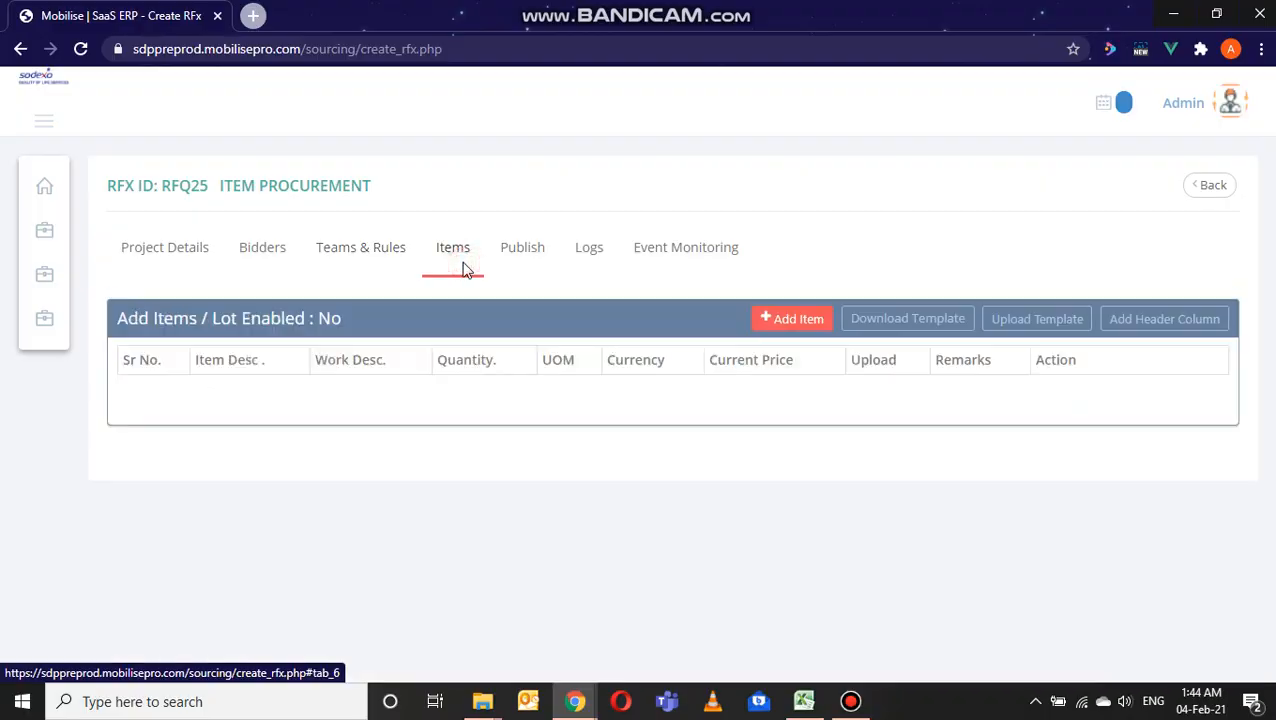
left_click(800, 330)
left_click(235, 396)
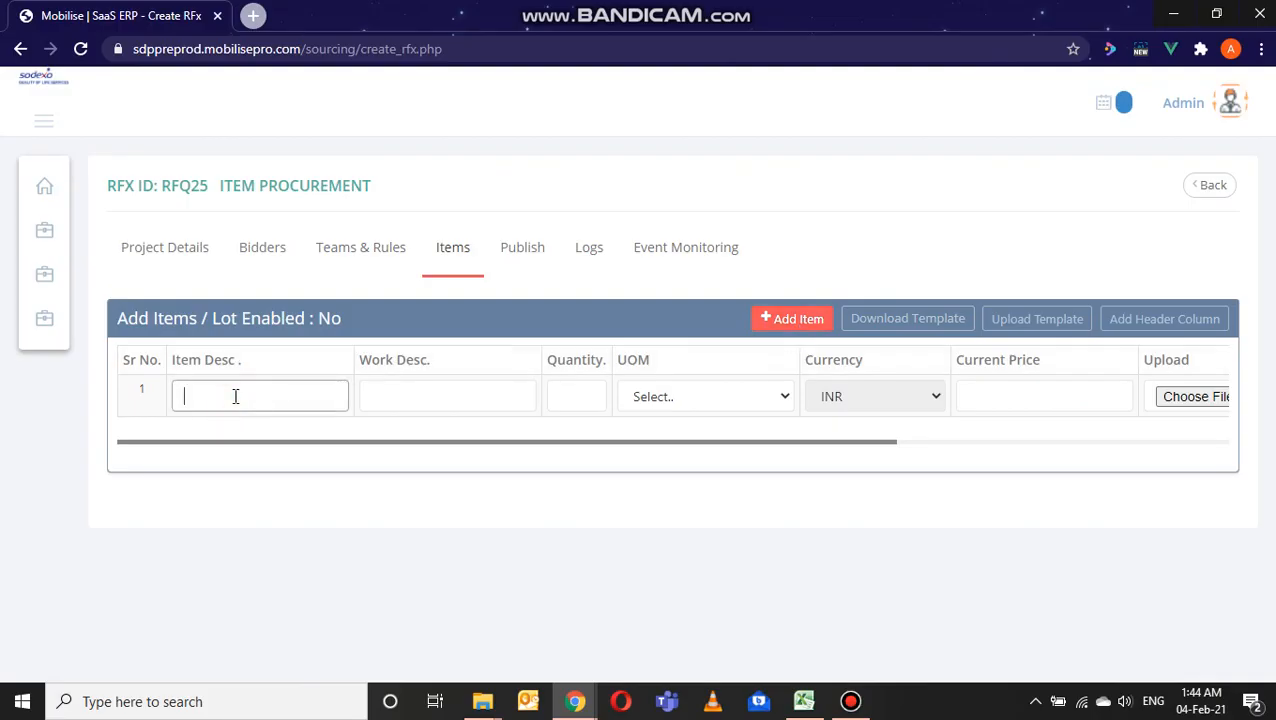
type("hul soarp")
left_click(417, 398)
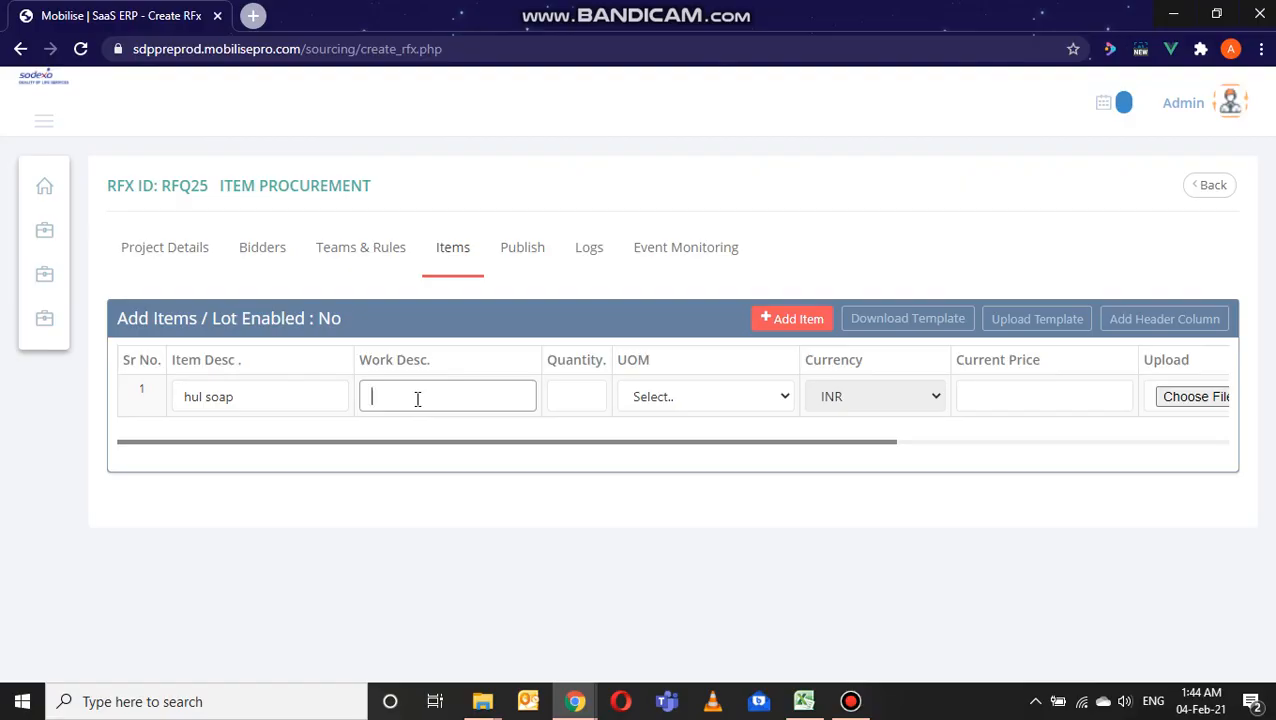
type("work descp")
left_click(553, 395)
type("1")
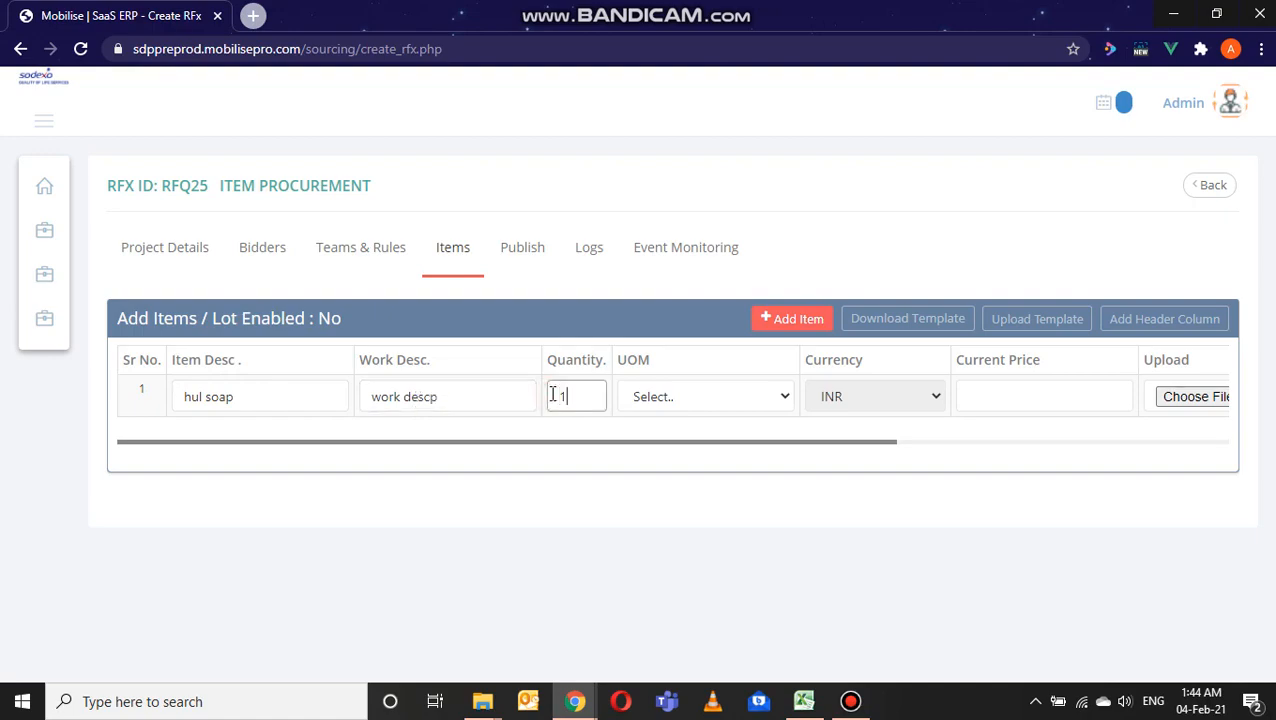
Step: Set the soap item's unit of measure to packet of 10 kg and its current price to 100
left_click(770, 398)
key("p")
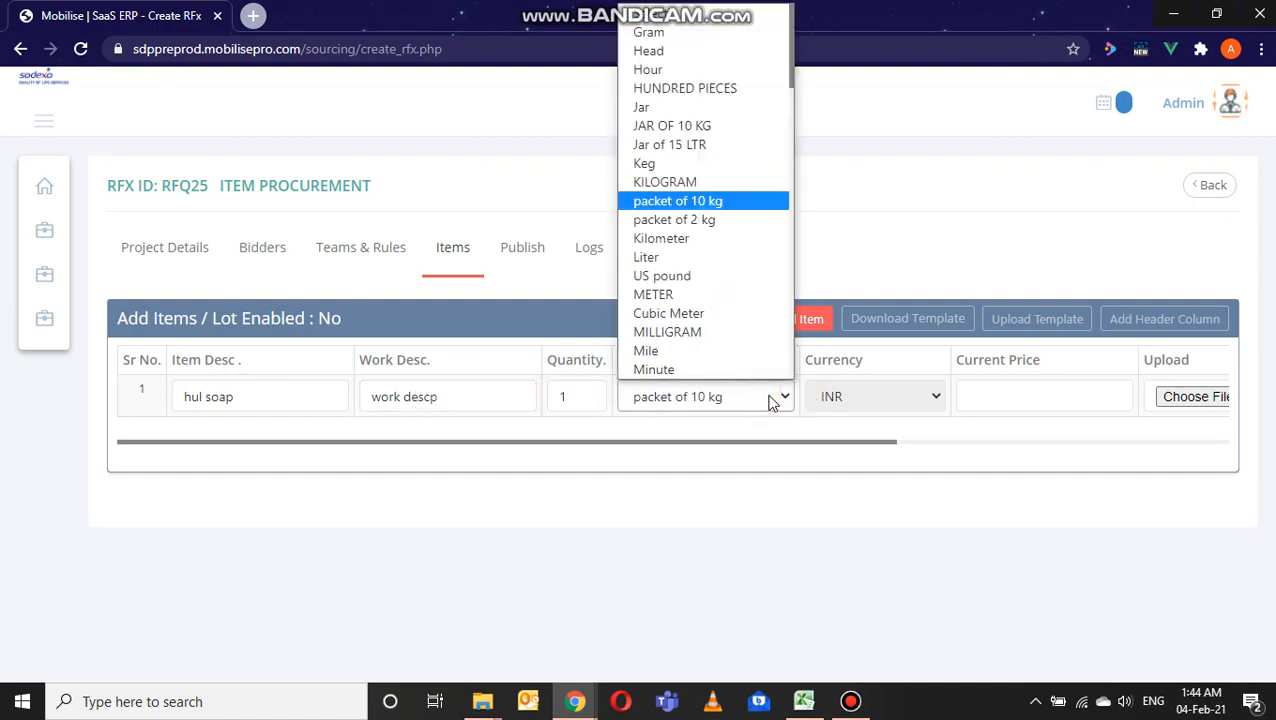
left_click(770, 398)
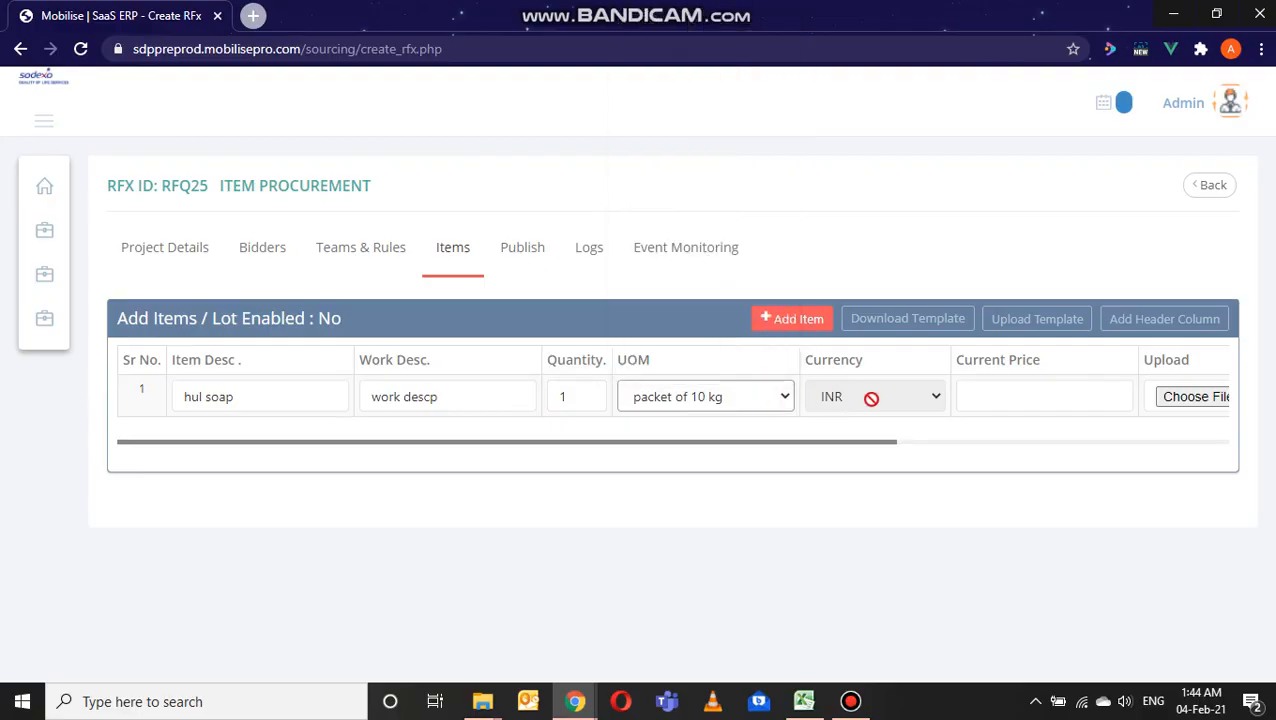
left_click(1075, 390)
type("100")
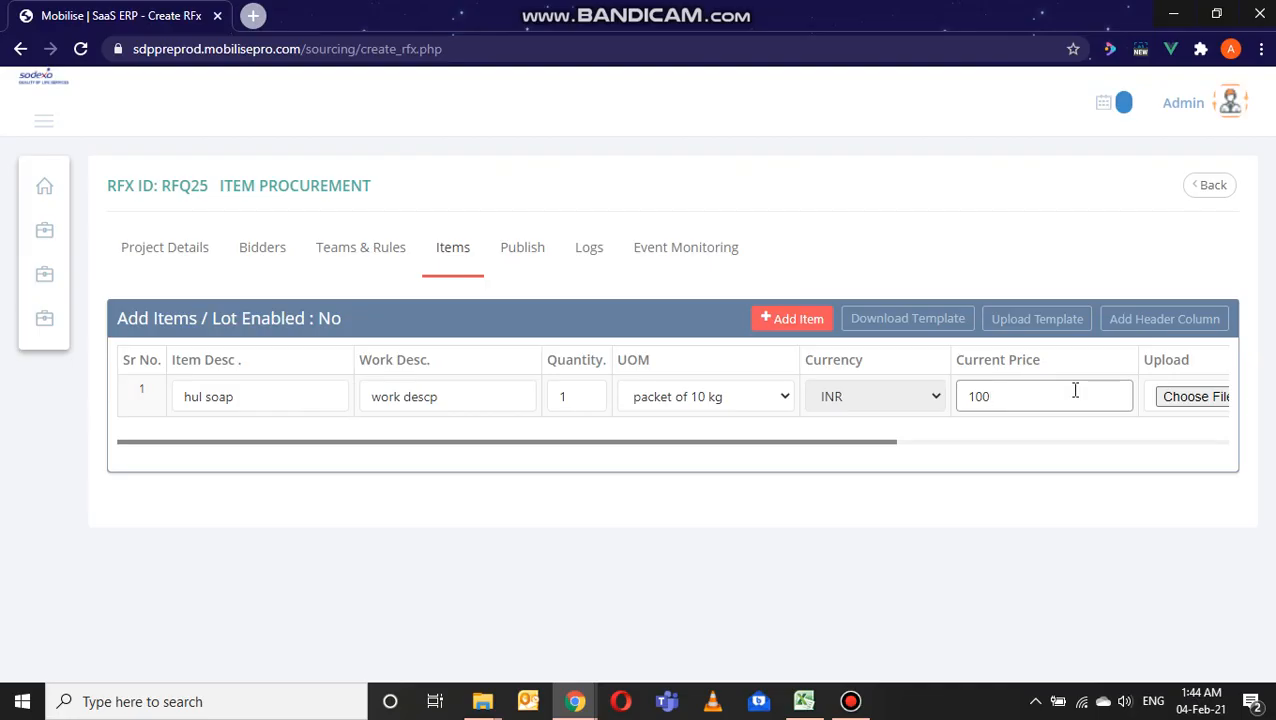
Step: Enter "test" as the item's remark and save the item without attaching a file
left_click_drag(854, 443, 1111, 441)
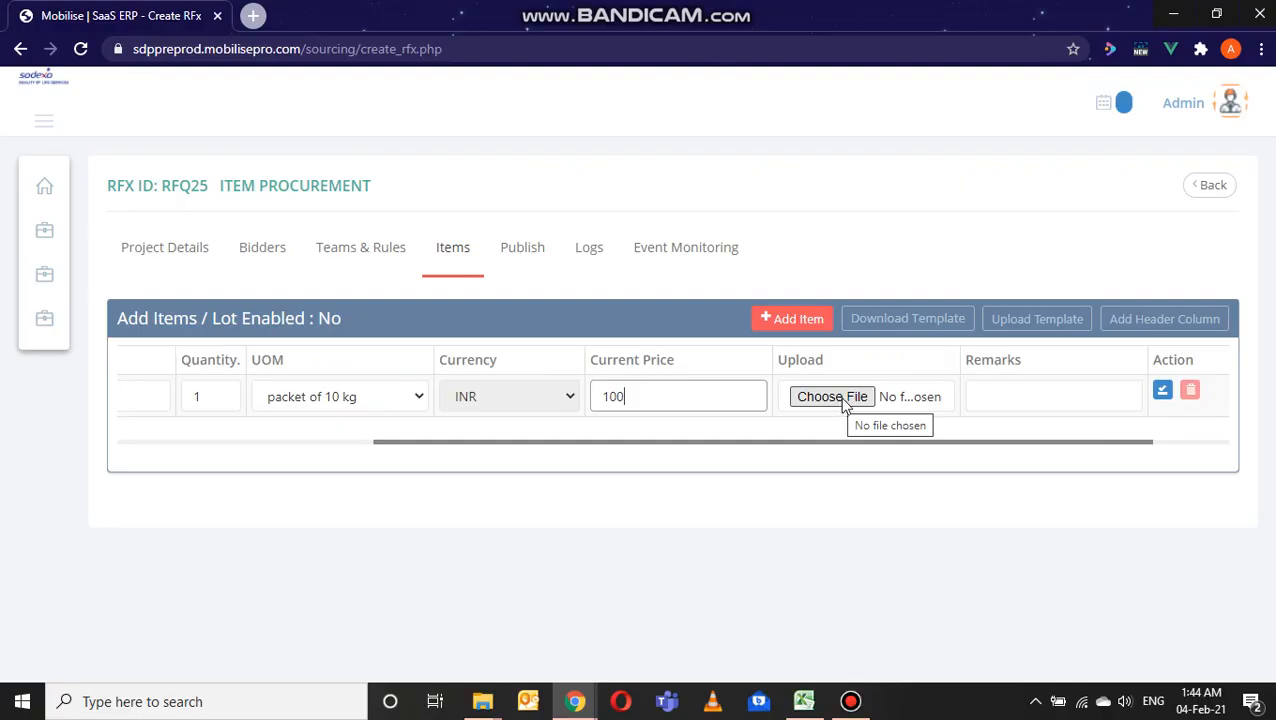
left_click(1042, 390)
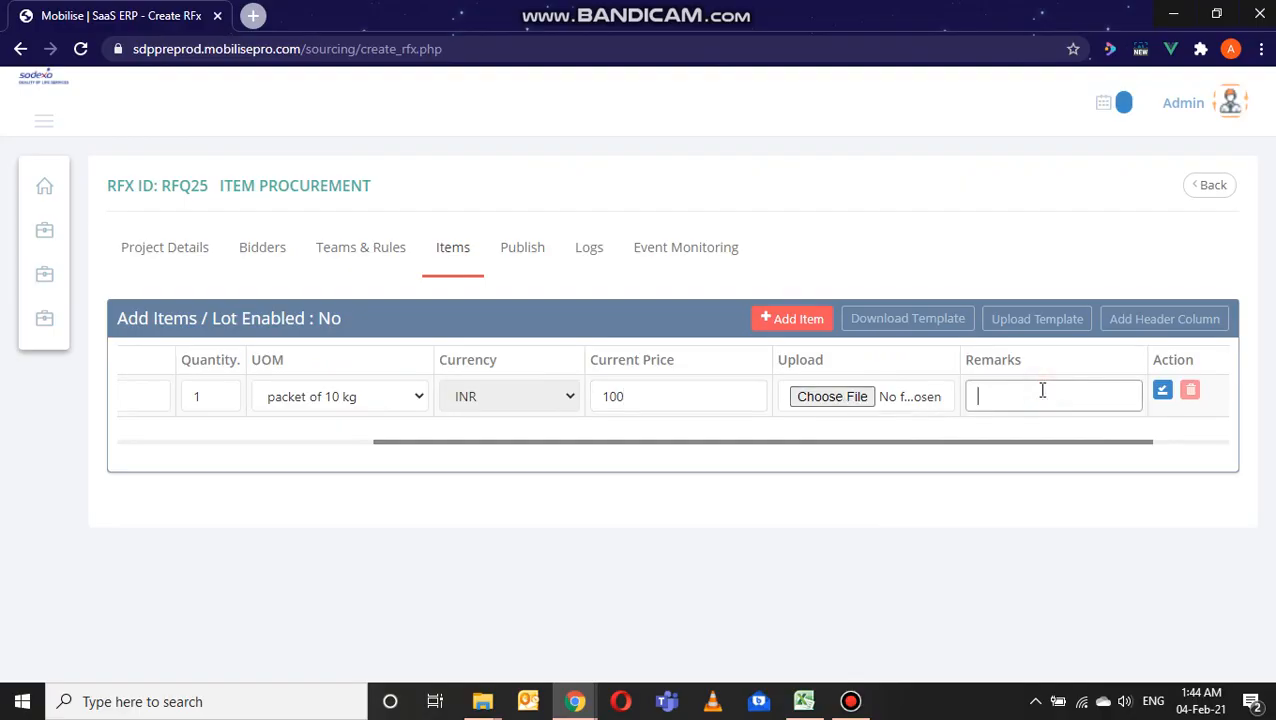
type("test")
left_click(1162, 390)
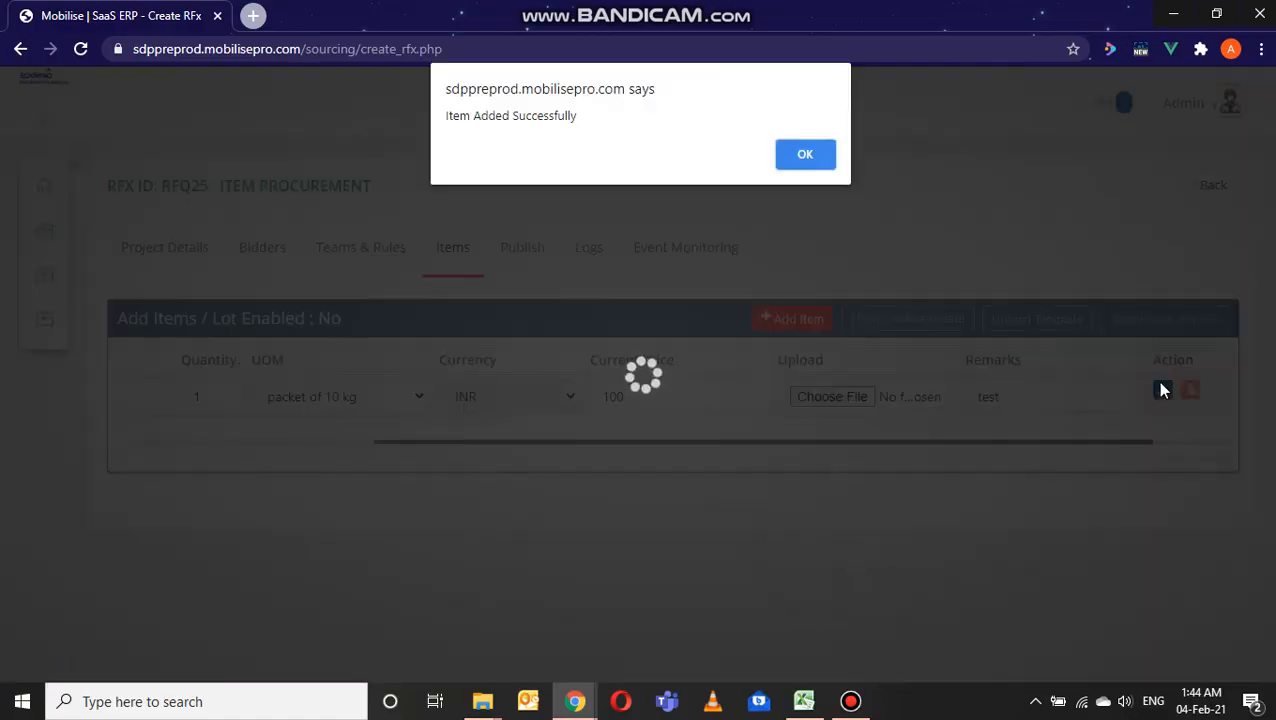
left_click(785, 152)
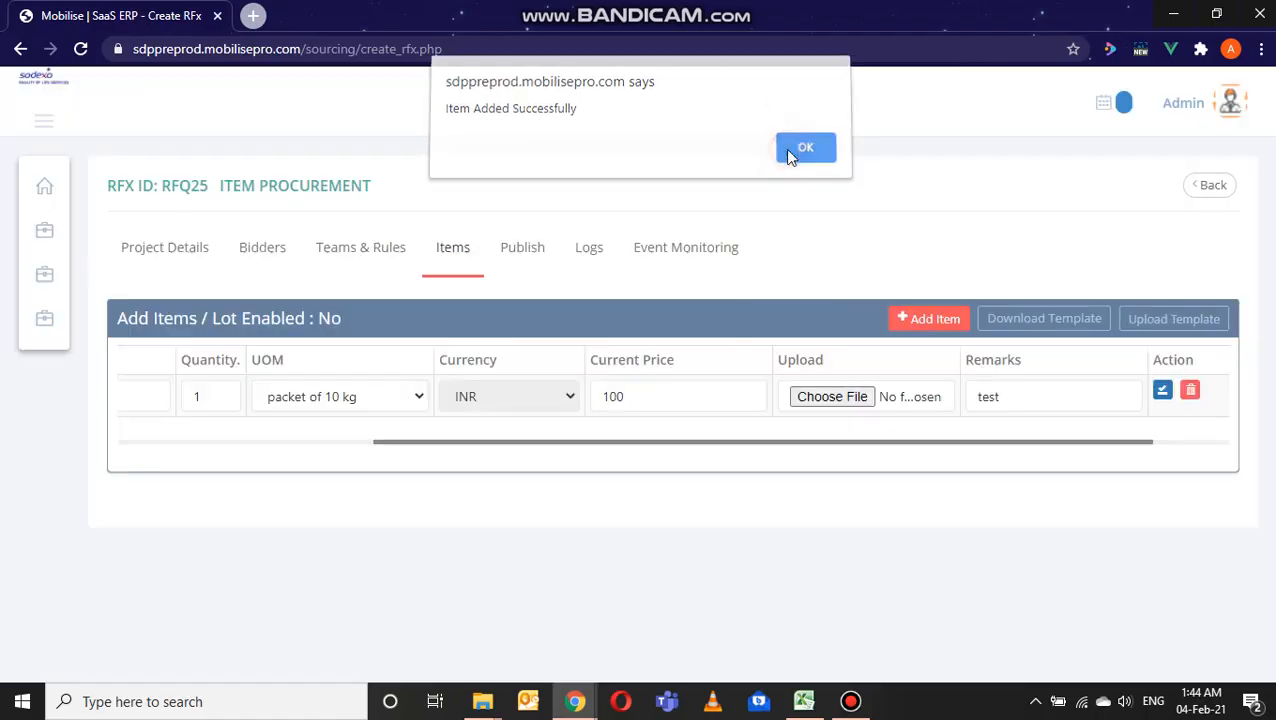
Step: Review the saved soap item's row across all columns, from item description to remarks and row actions
left_click(775, 446)
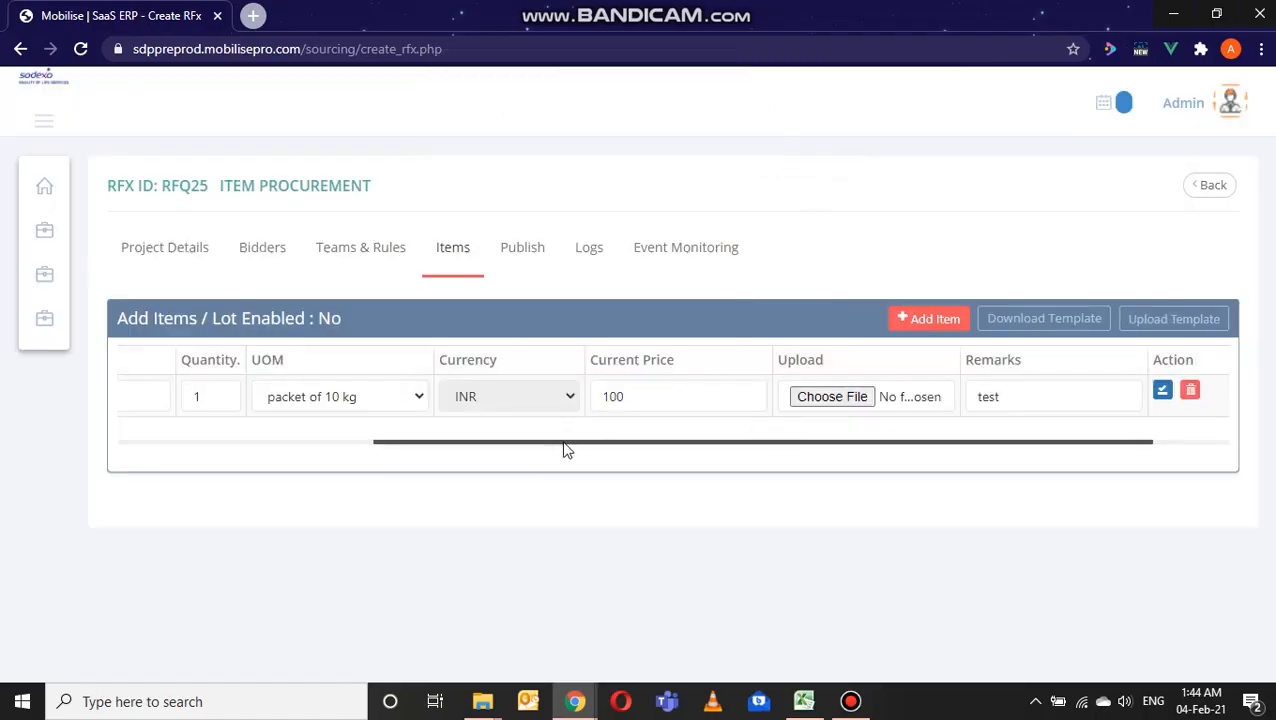
left_click_drag(562, 442, 319, 421)
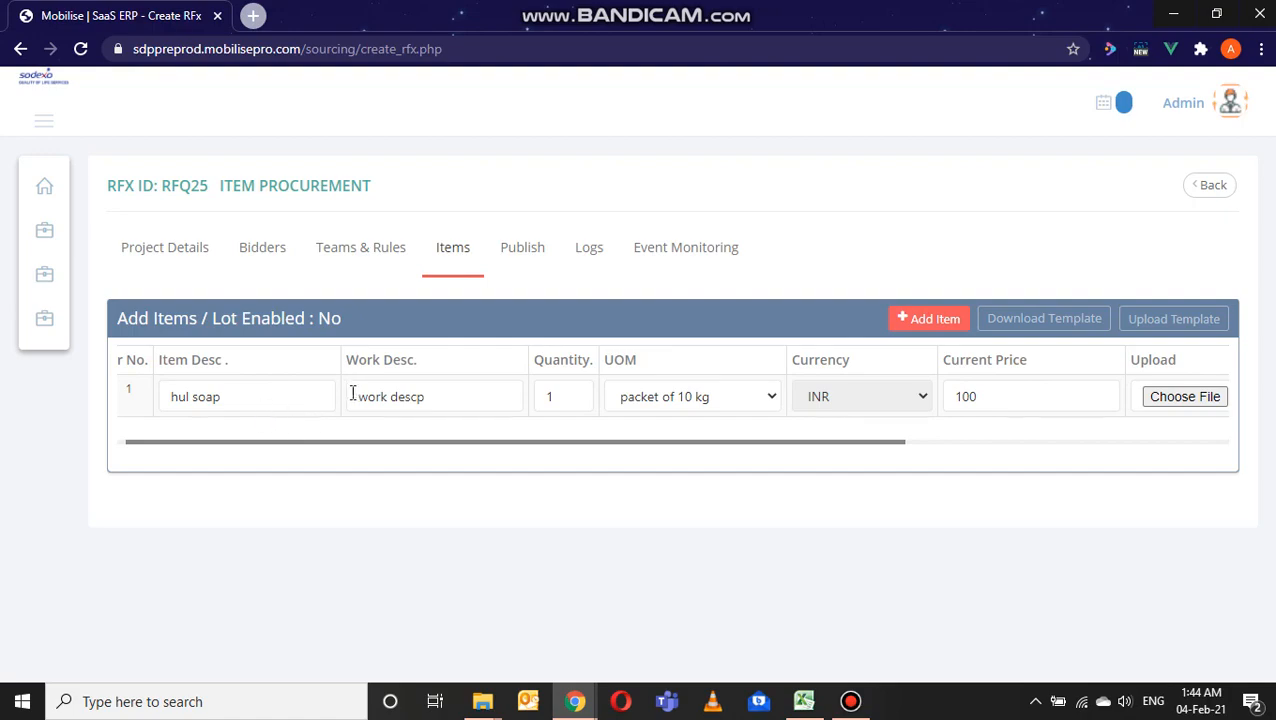
left_click(576, 443)
left_click_drag(576, 443, 1008, 493)
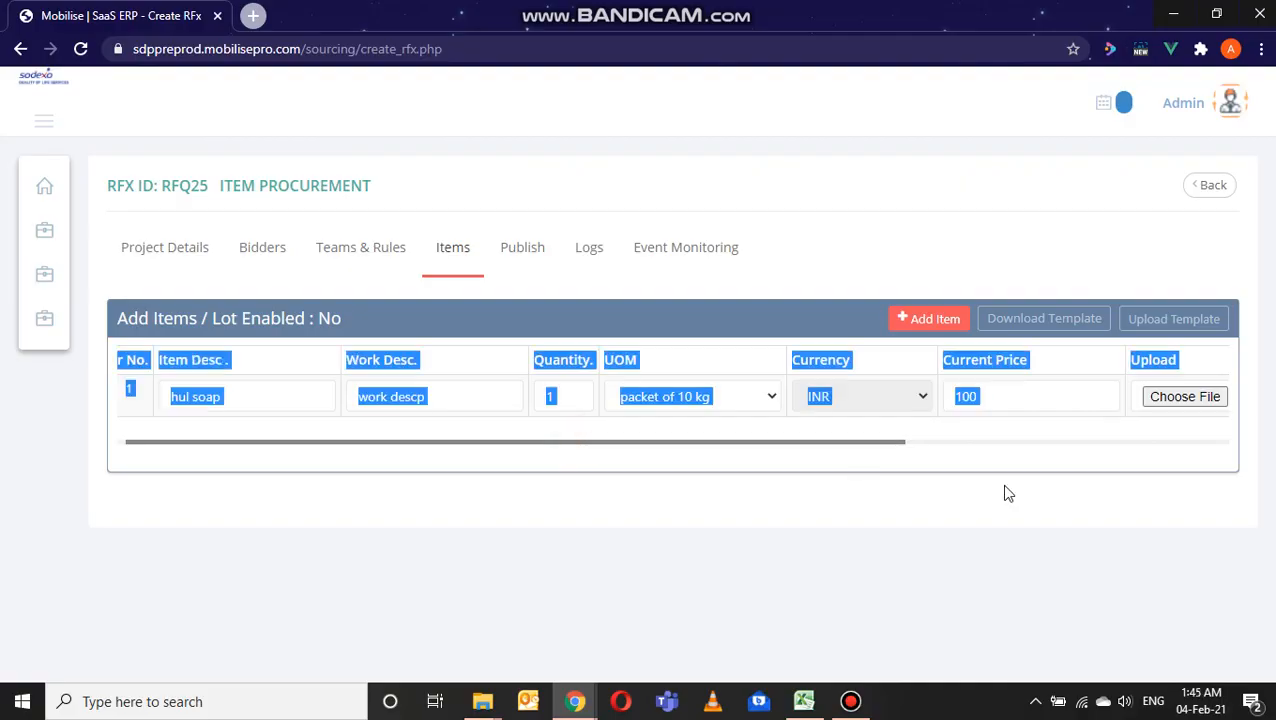
left_click_drag(894, 443, 1035, 463)
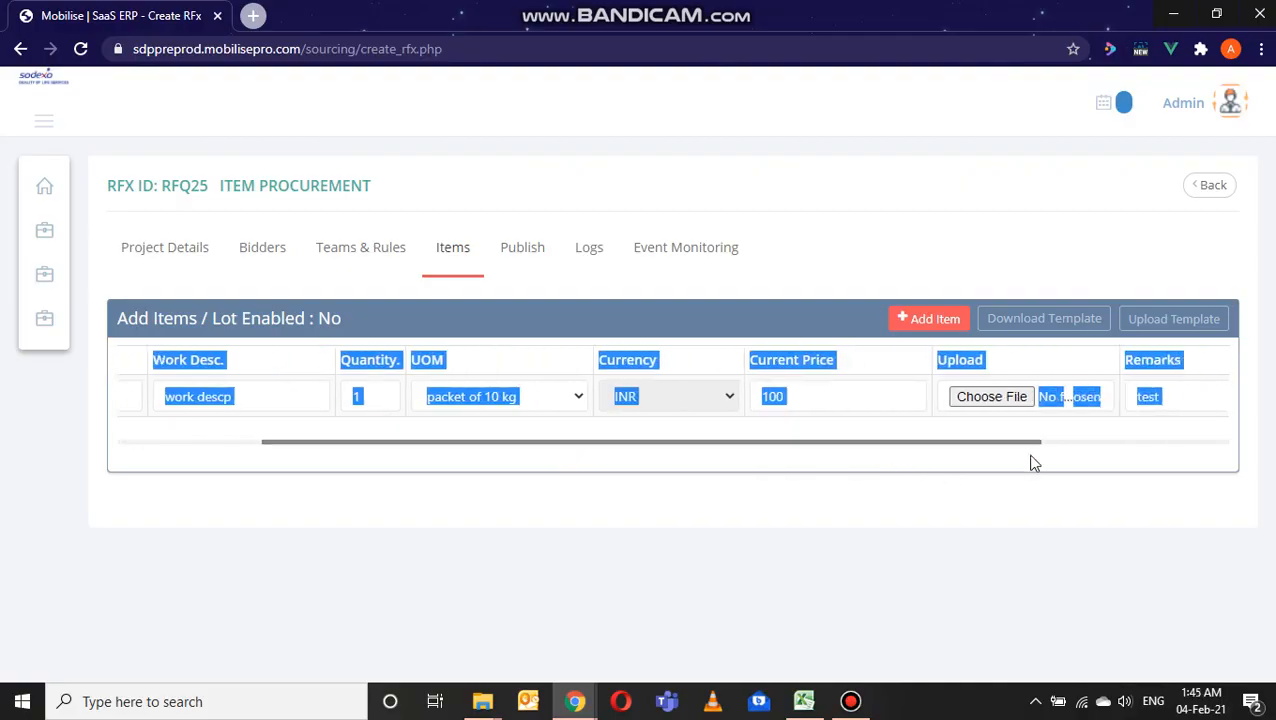
left_click(1050, 291)
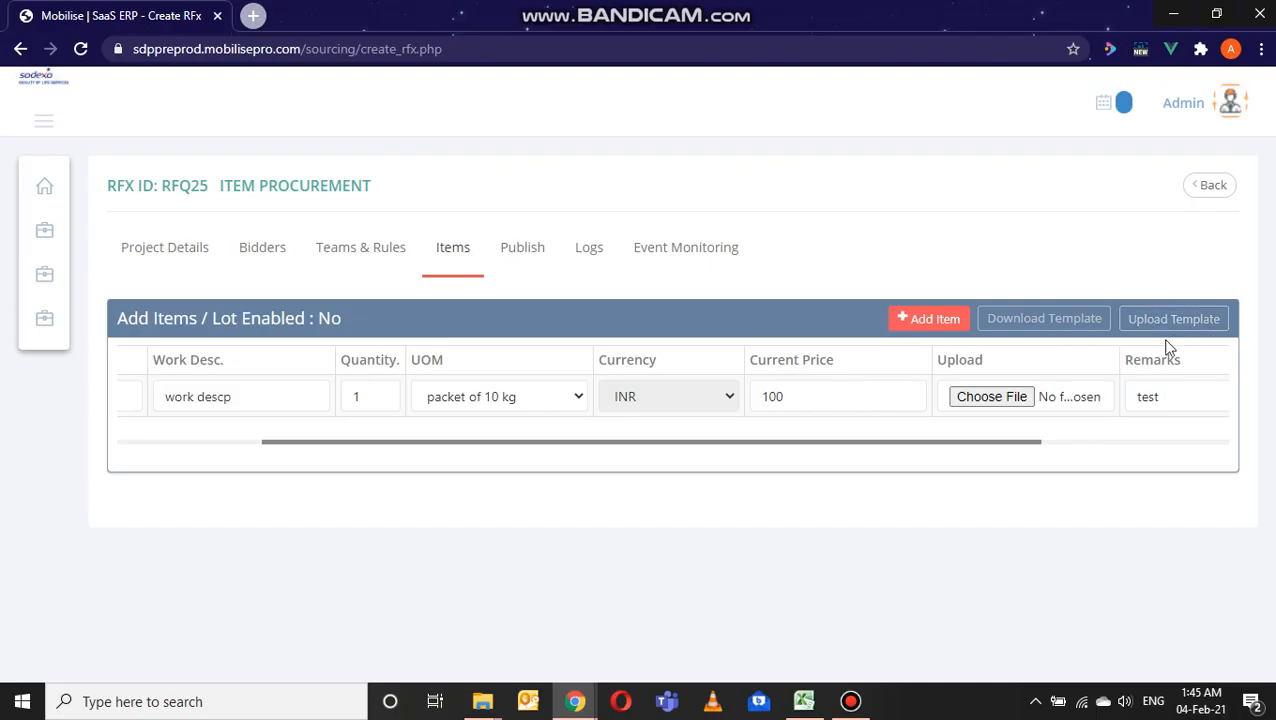
left_click(1023, 437)
left_click(1021, 437)
left_click_drag(826, 455, 270, 395)
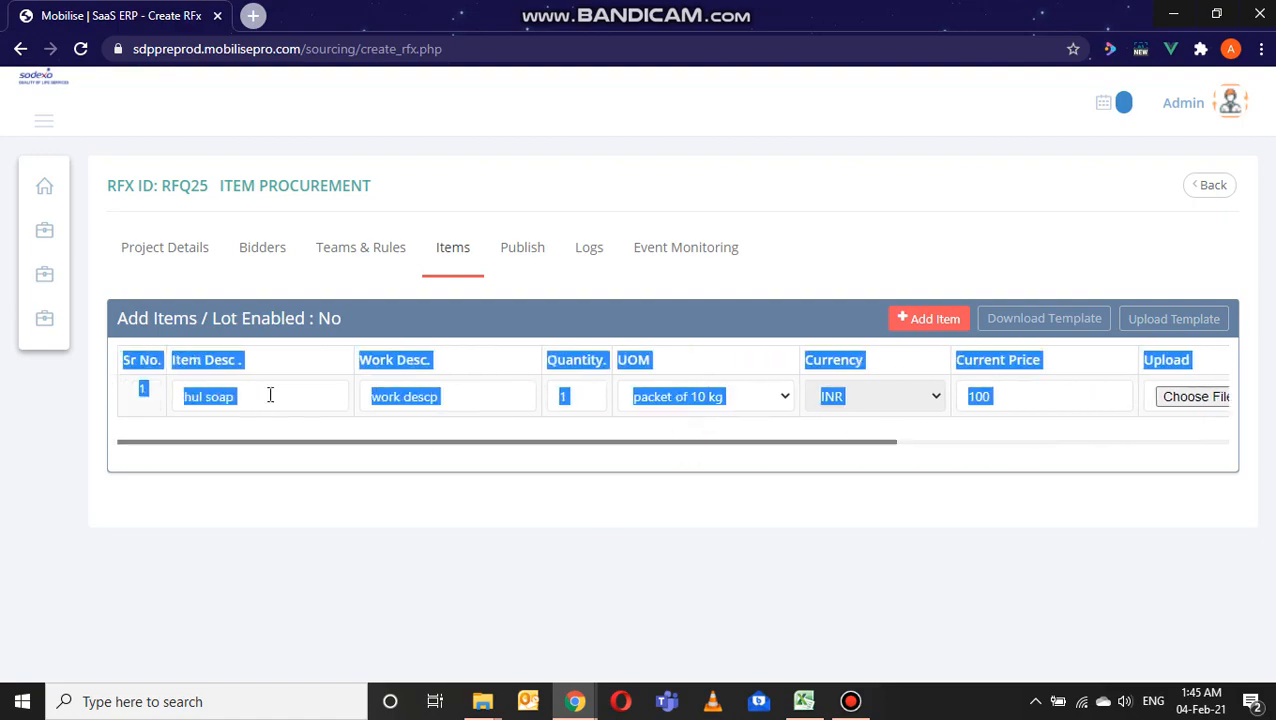
left_click(437, 476)
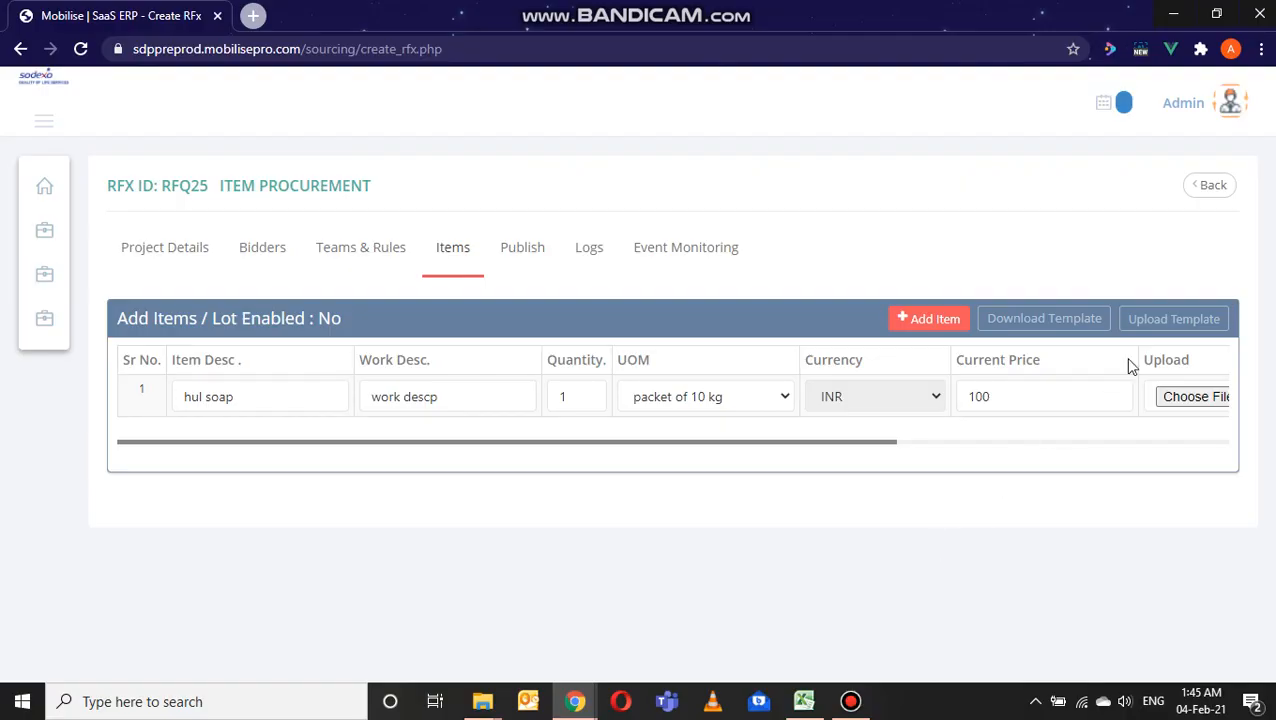
left_click_drag(883, 444, 1128, 430)
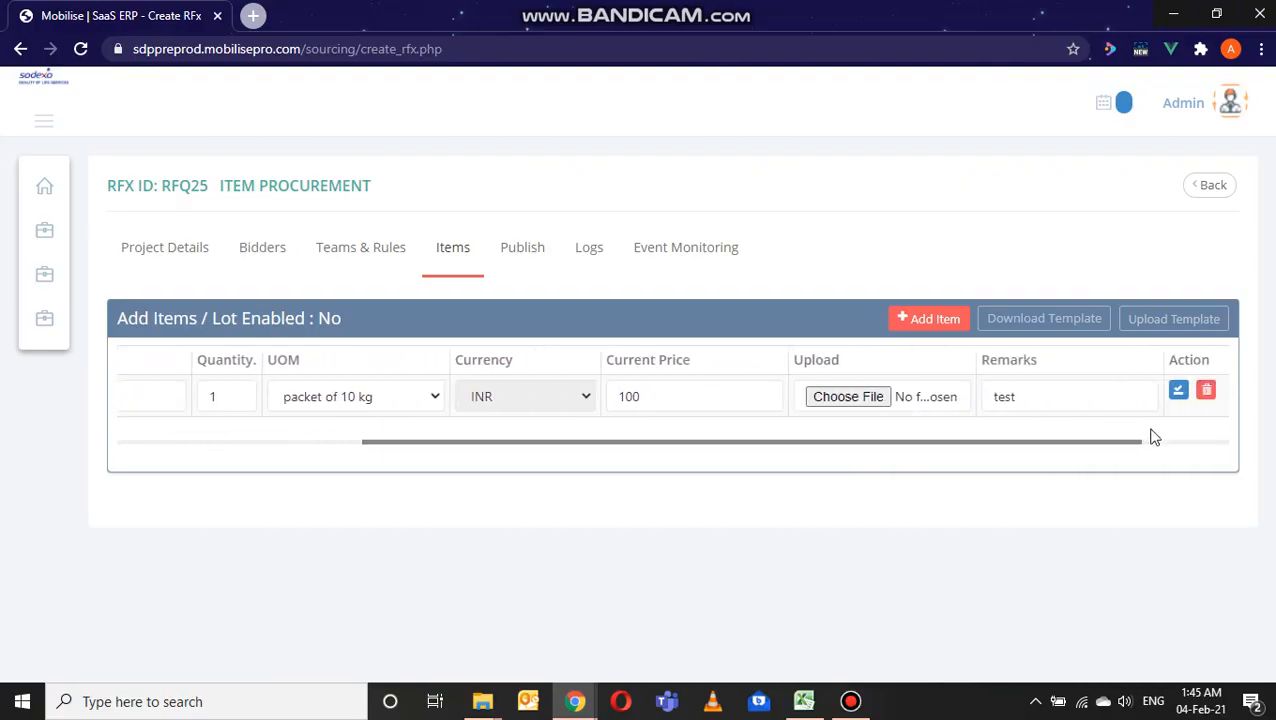
left_click(1125, 445)
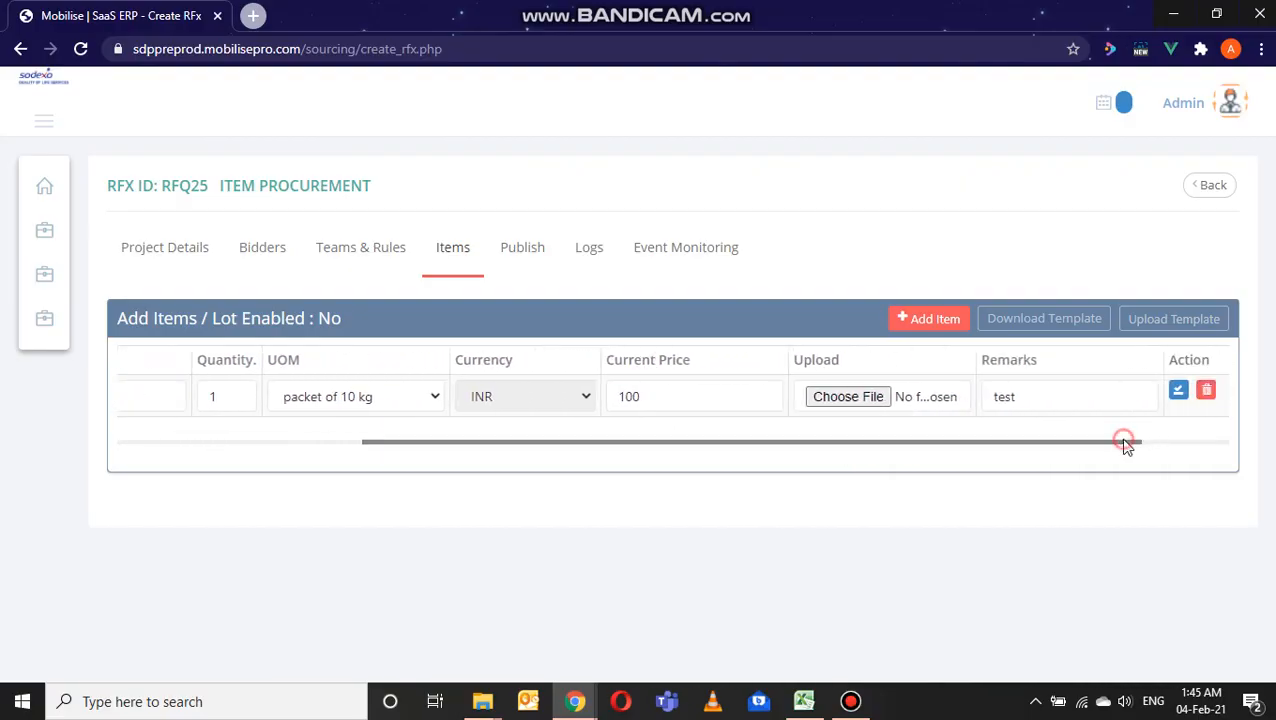
left_click(1195, 446)
left_click_drag(1134, 443, 1183, 448)
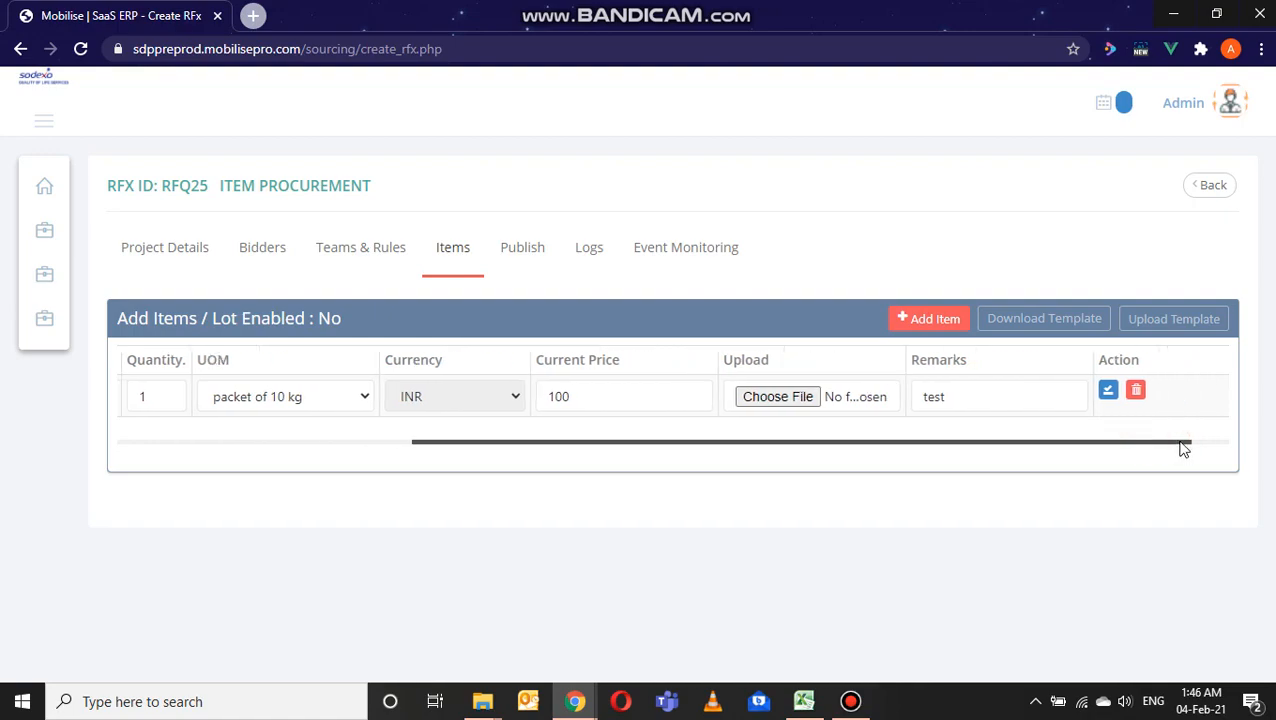
Step: Review the event's publishing summary, covering event info, timeline and details, and read through the bidder invitation message
left_click(1183, 448)
left_click_drag(1183, 448, 612, 477)
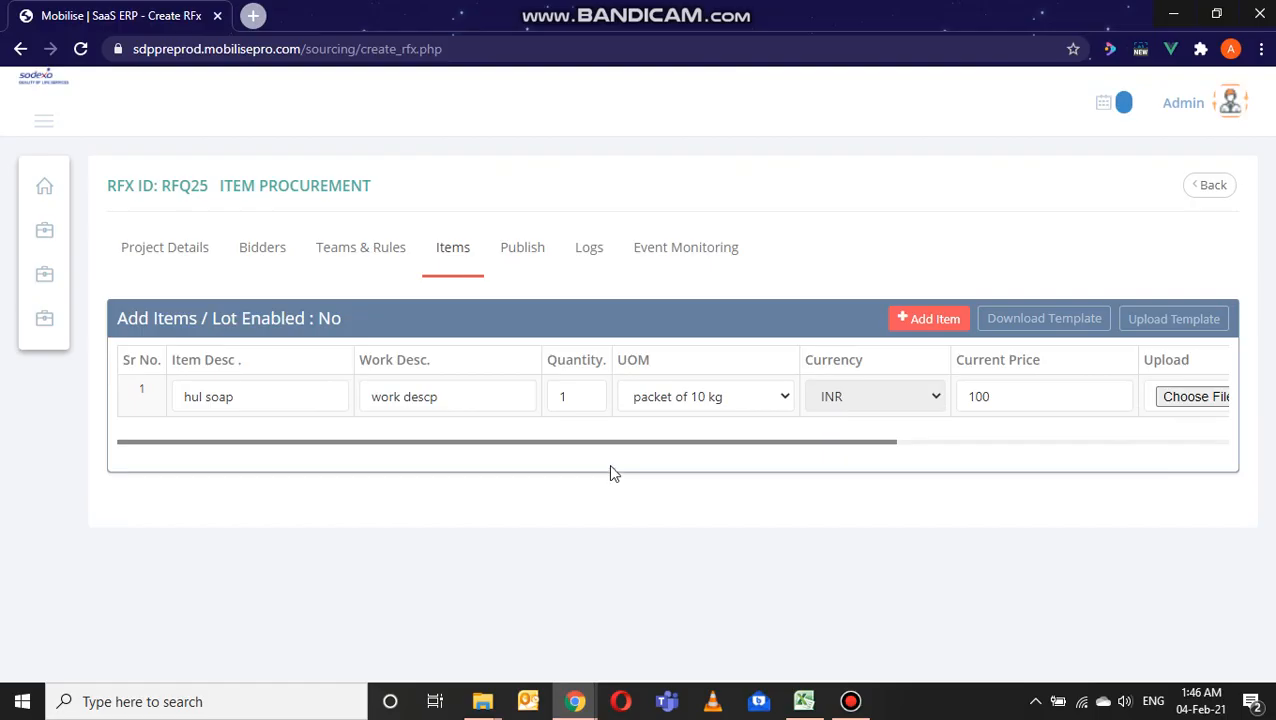
left_click(529, 254)
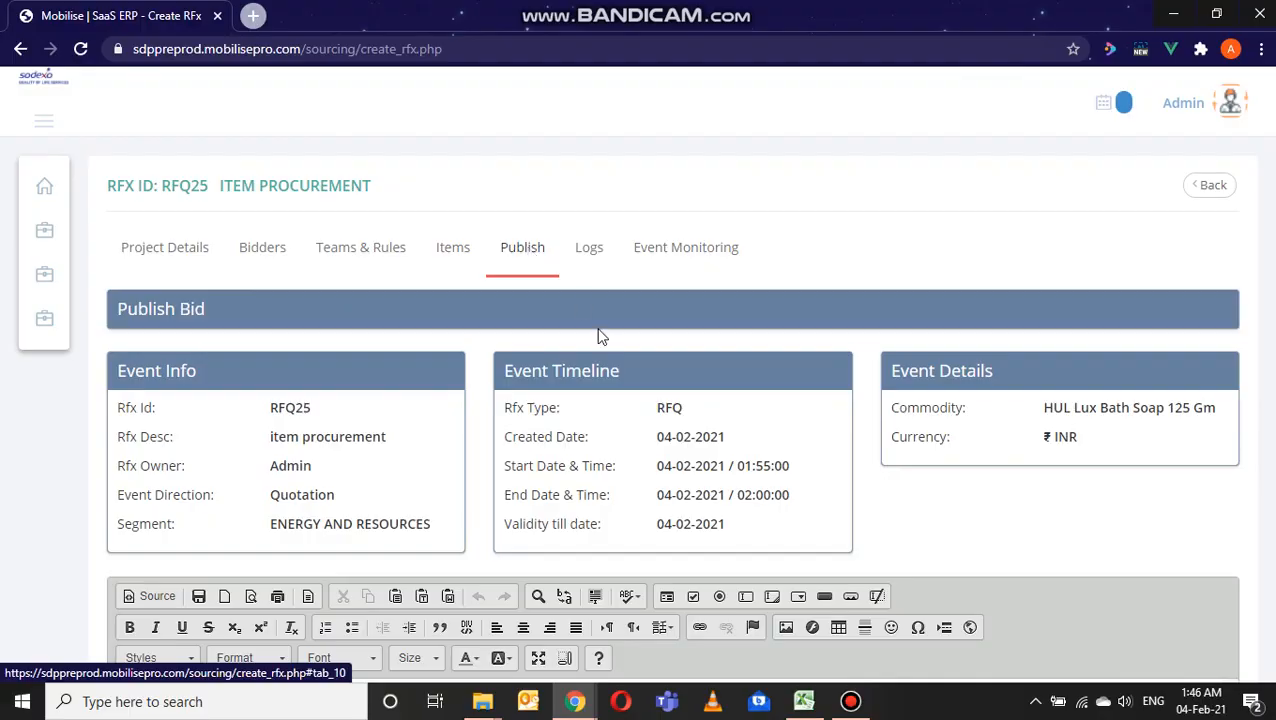
scroll(598, 337, "down", 2)
scroll(598, 337, "down", 1)
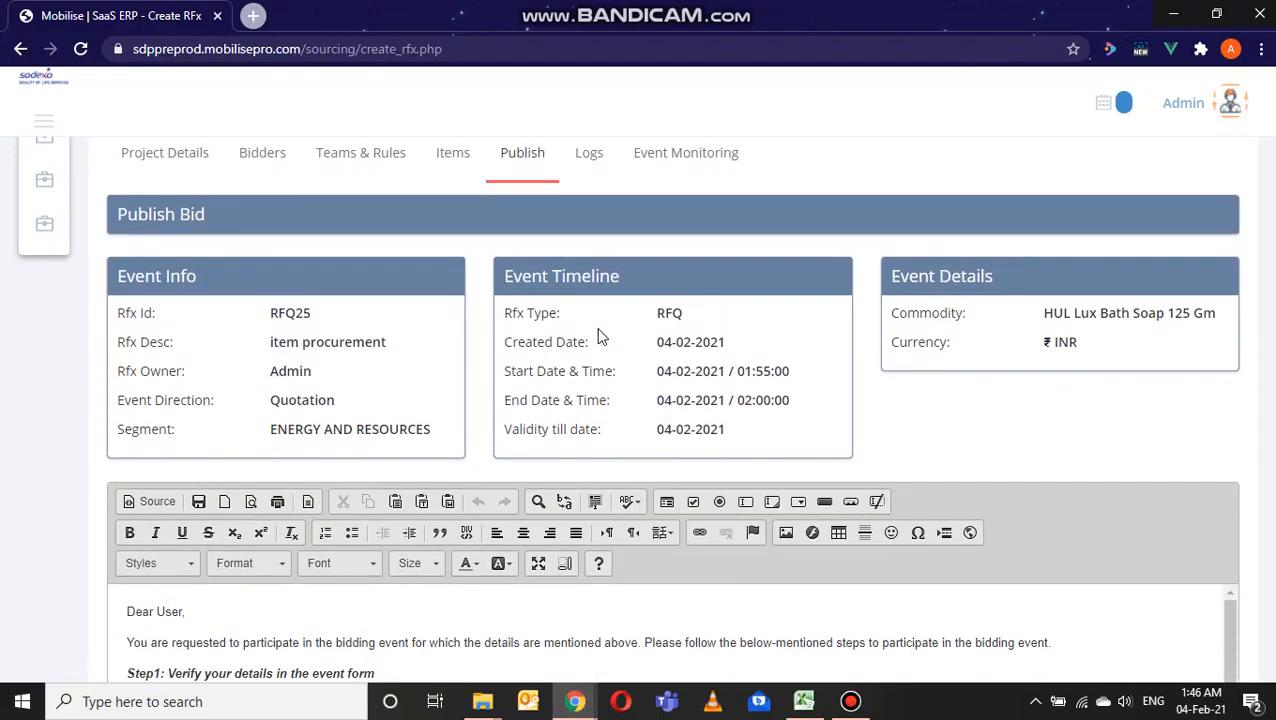
scroll(598, 337, "down", 5)
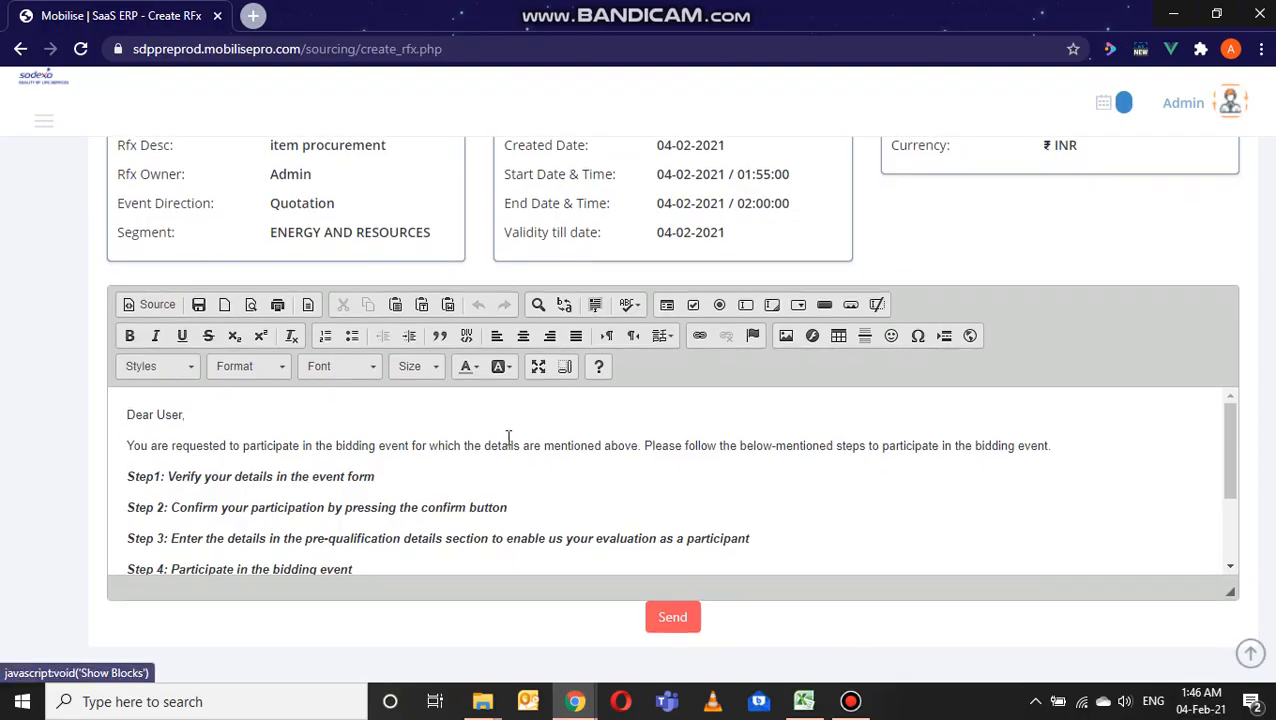
scroll(508, 437, "down", 3)
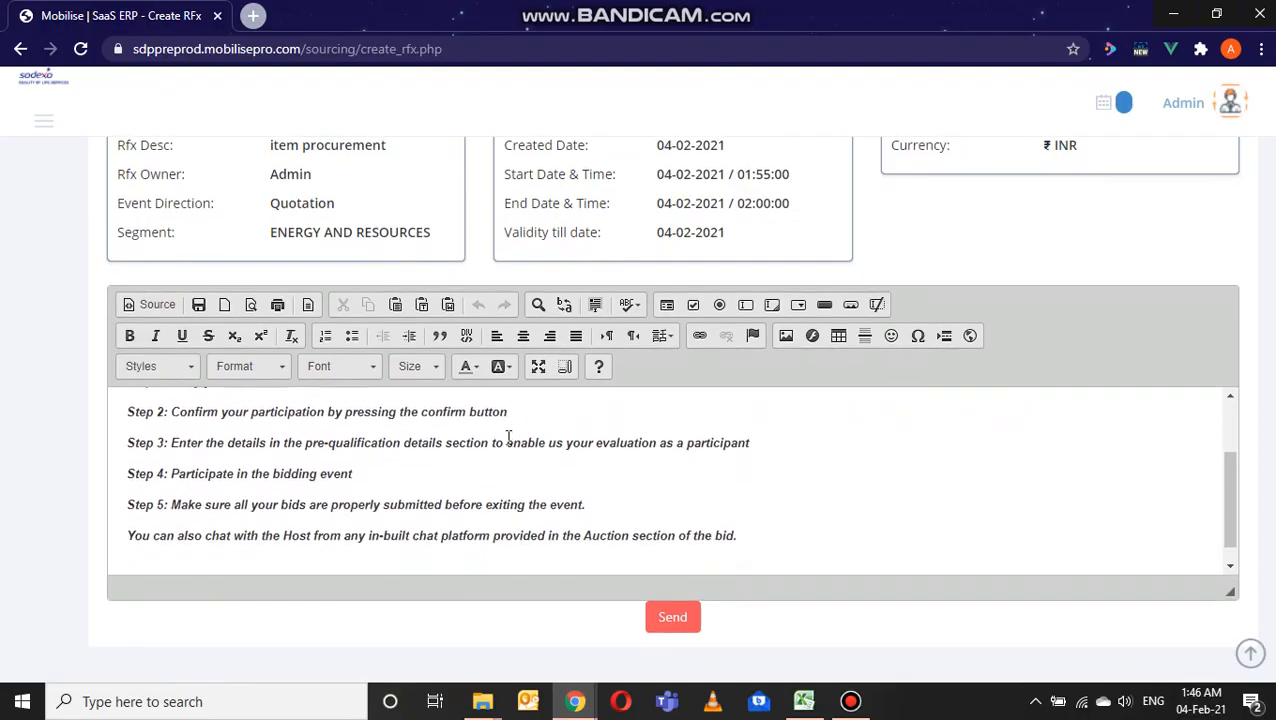
scroll(508, 437, "up", 3)
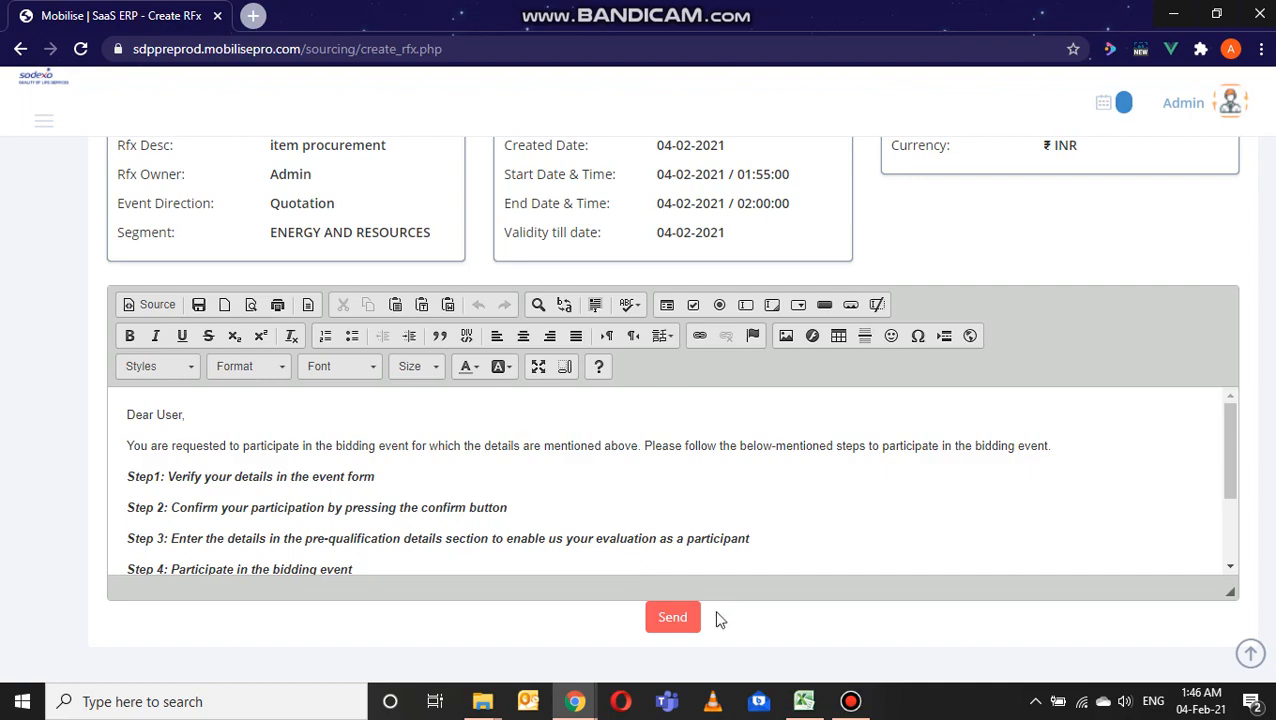
Step: Publish the item procurement bid by sending the invitation message unchanged, and acknowledge the confirmation
left_click(686, 620)
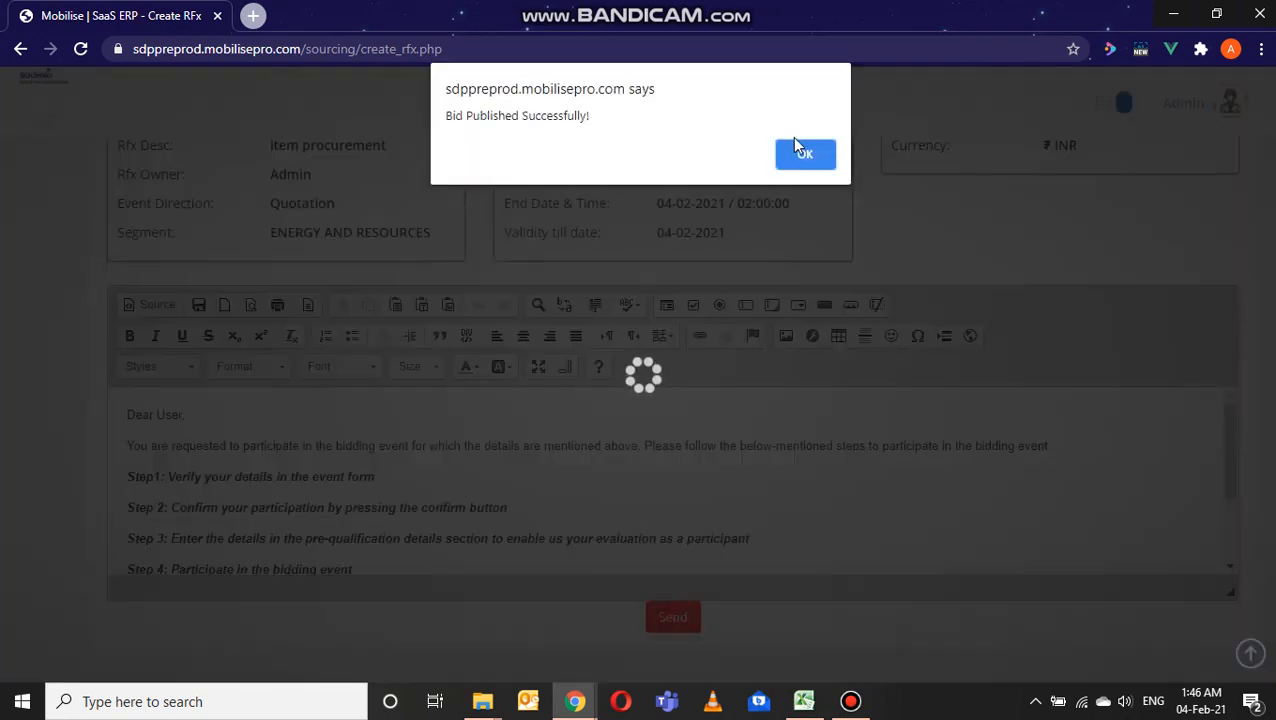
left_click(815, 156)
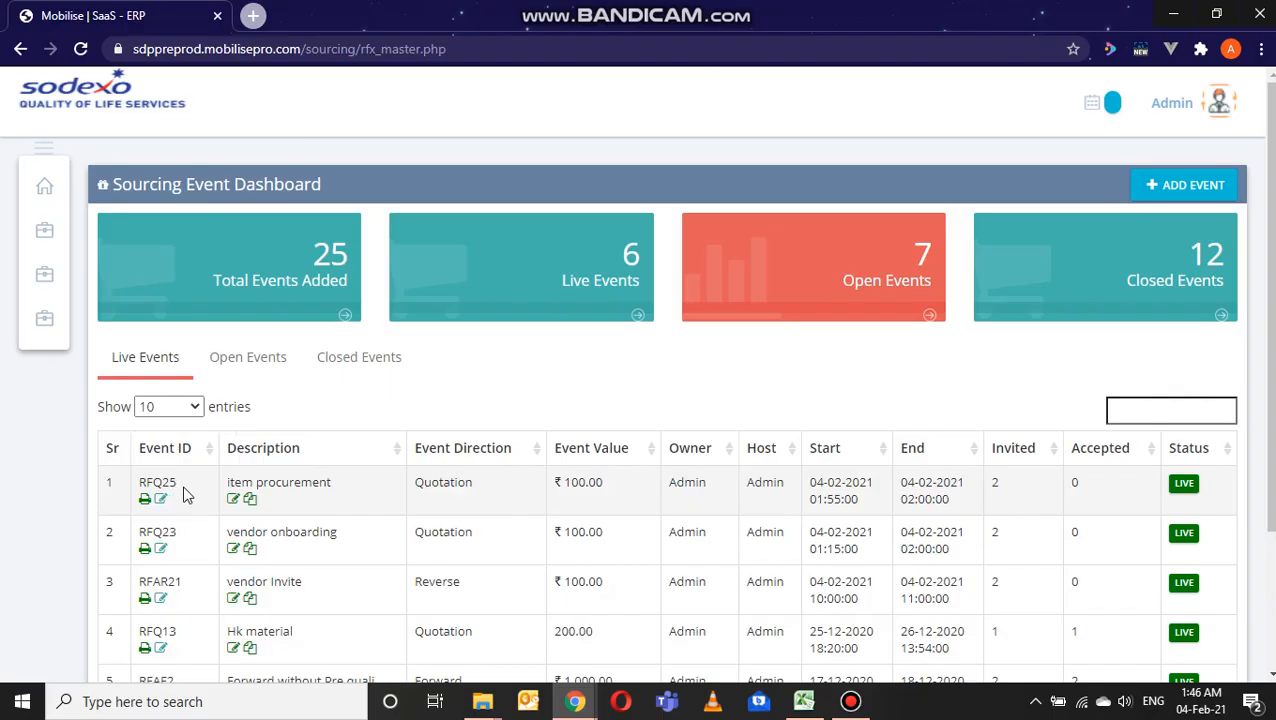
mouse_move(738, 10)
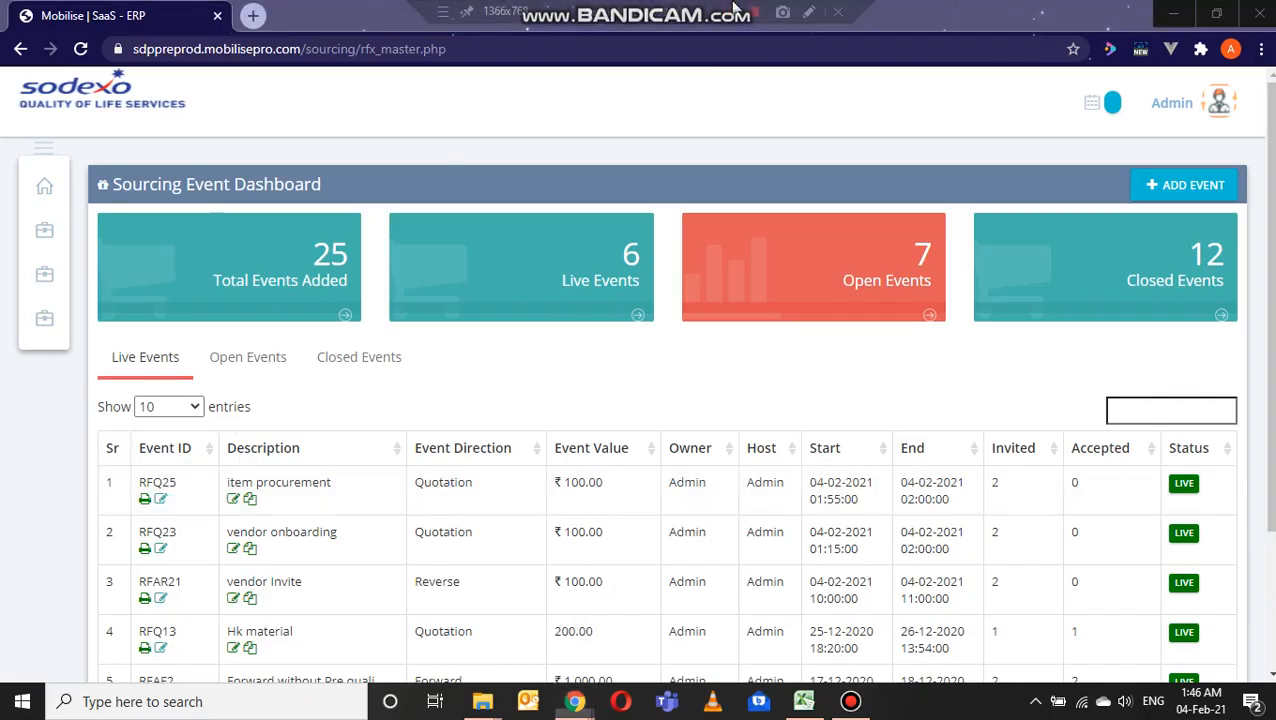